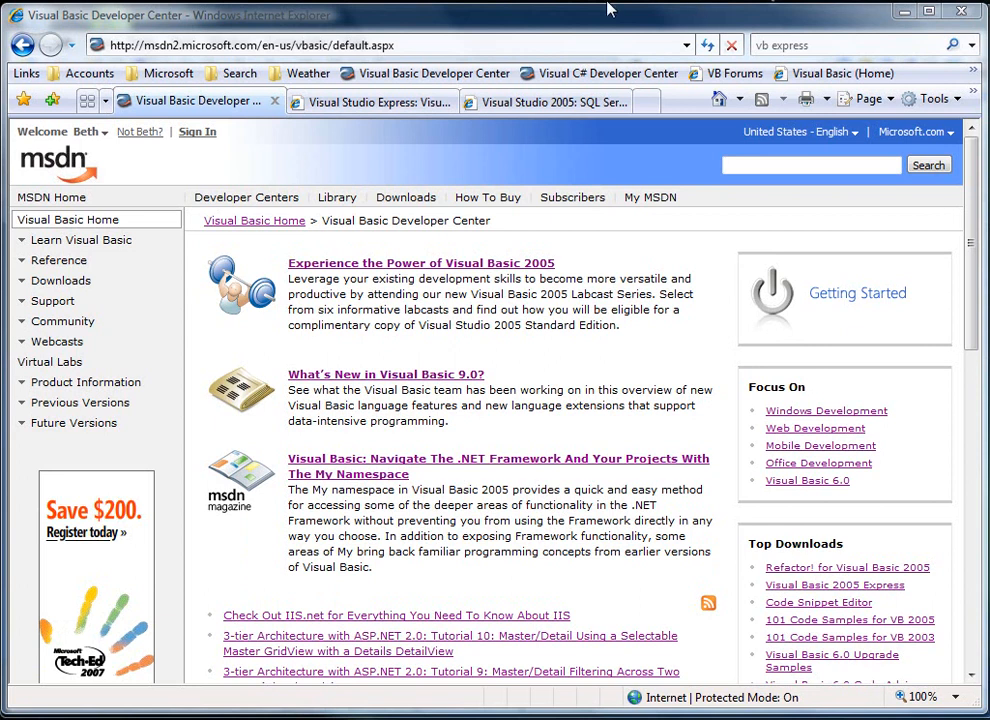
# Look over the Visual Basic Express and SQL Server Express product pages.
pyautogui.click(357, 108)
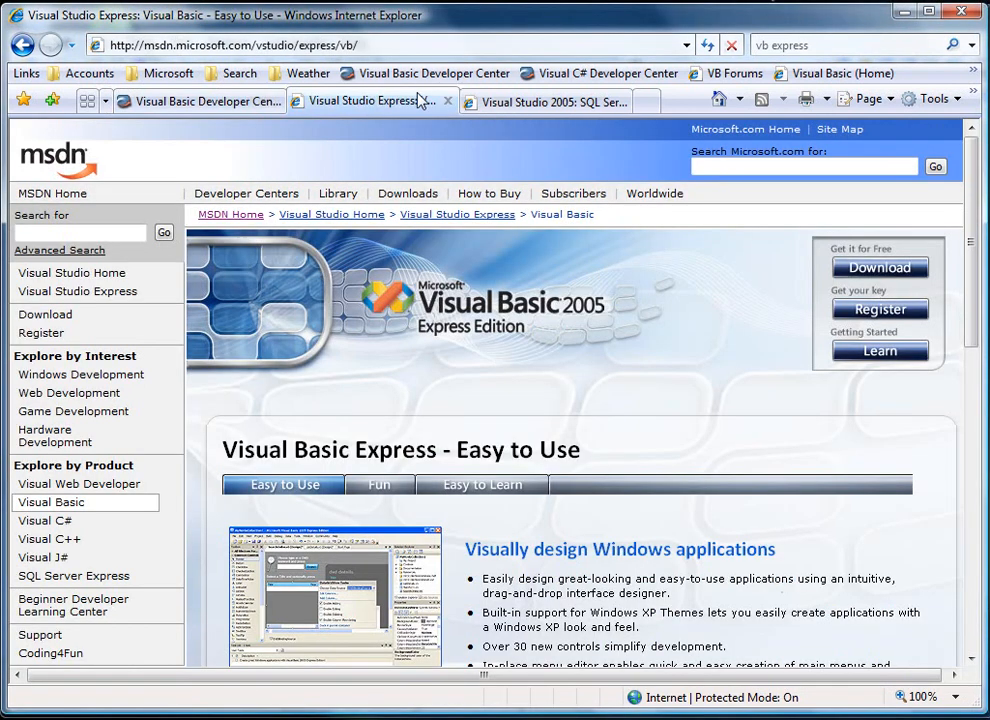
pyautogui.click(500, 105)
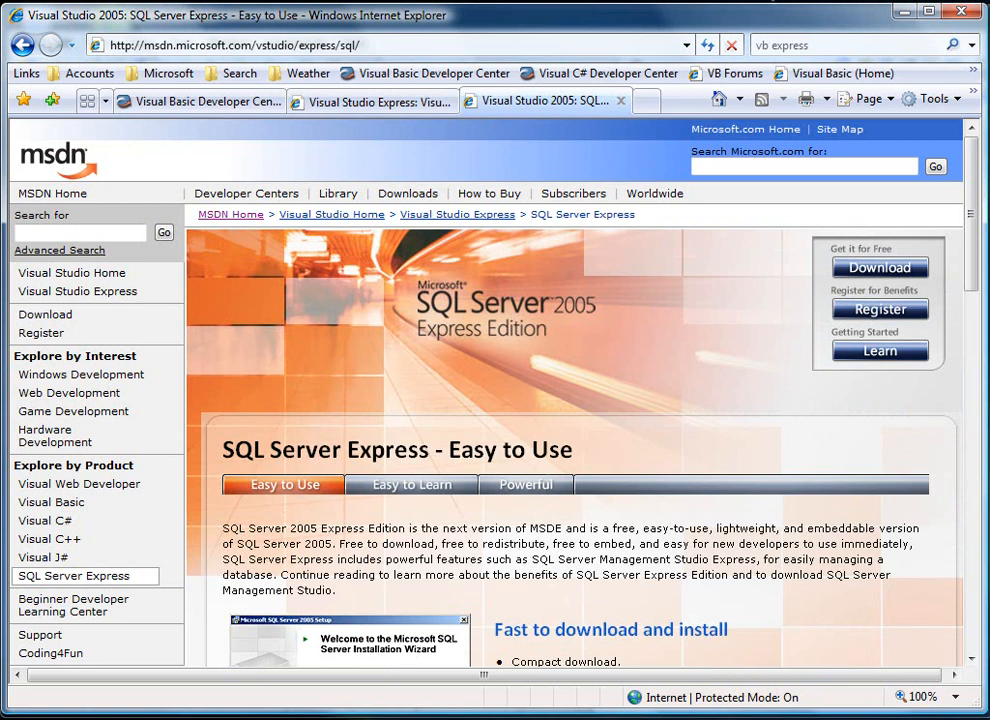
# Minimize the browser to switch to Visual Studio and show the Server Explorer.
pyautogui.hotkey('alt', 'Tab')
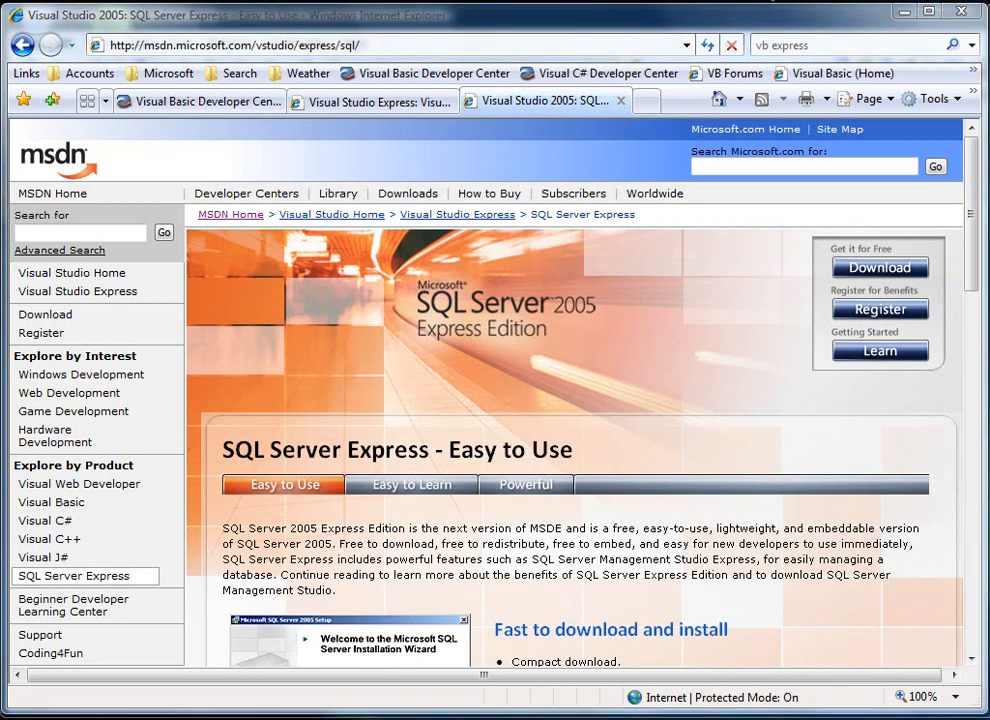
pyautogui.click(907, 12)
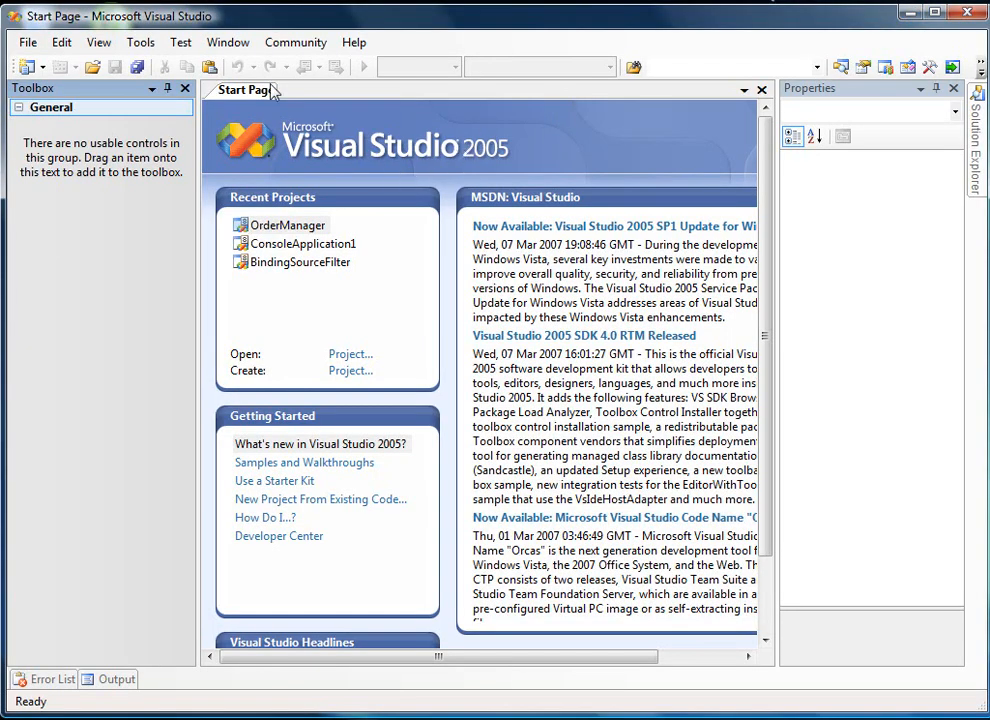
pyautogui.click(99, 44)
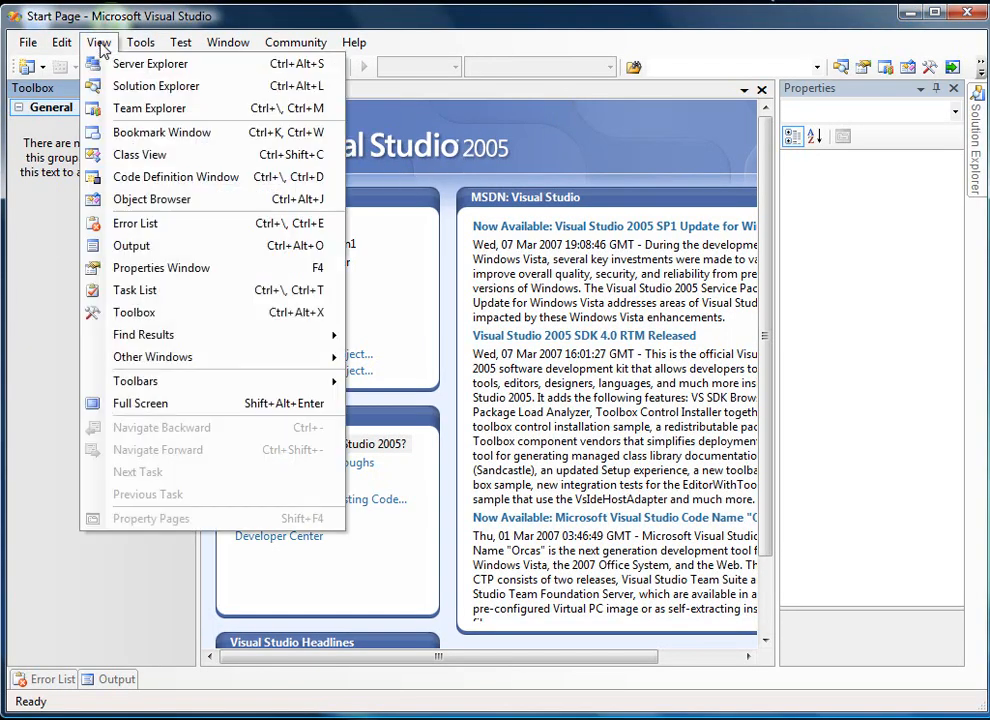
pyautogui.click(121, 68)
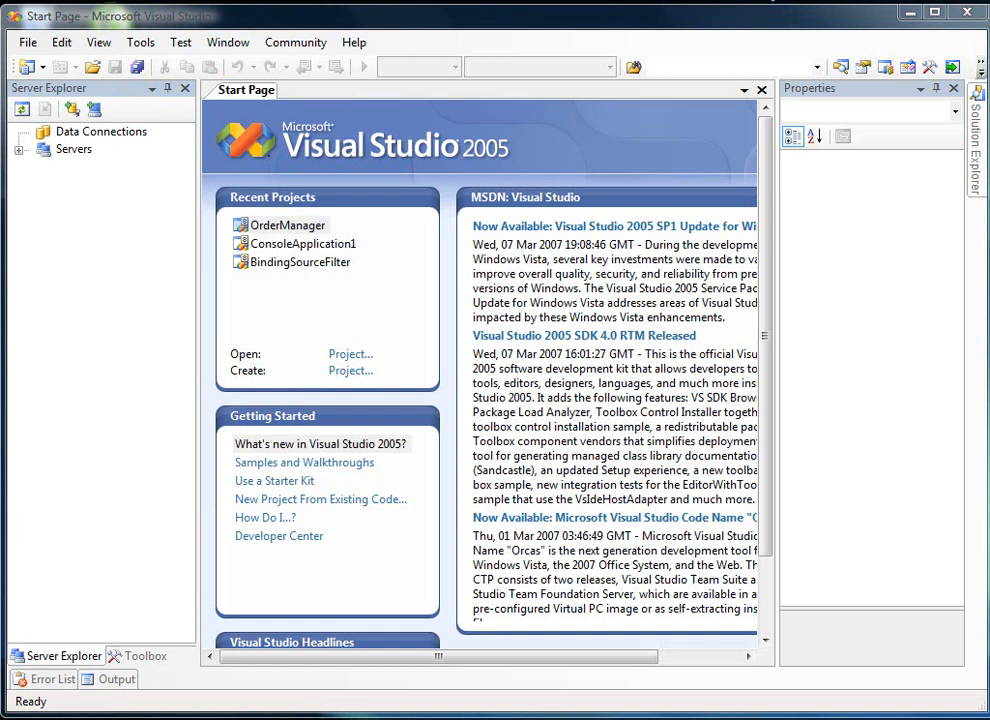
# Create a new SQL Server database named OMS on the .\SQLEXPRESS server, using Windows Authentication.
pyautogui.rightClick(62, 138)
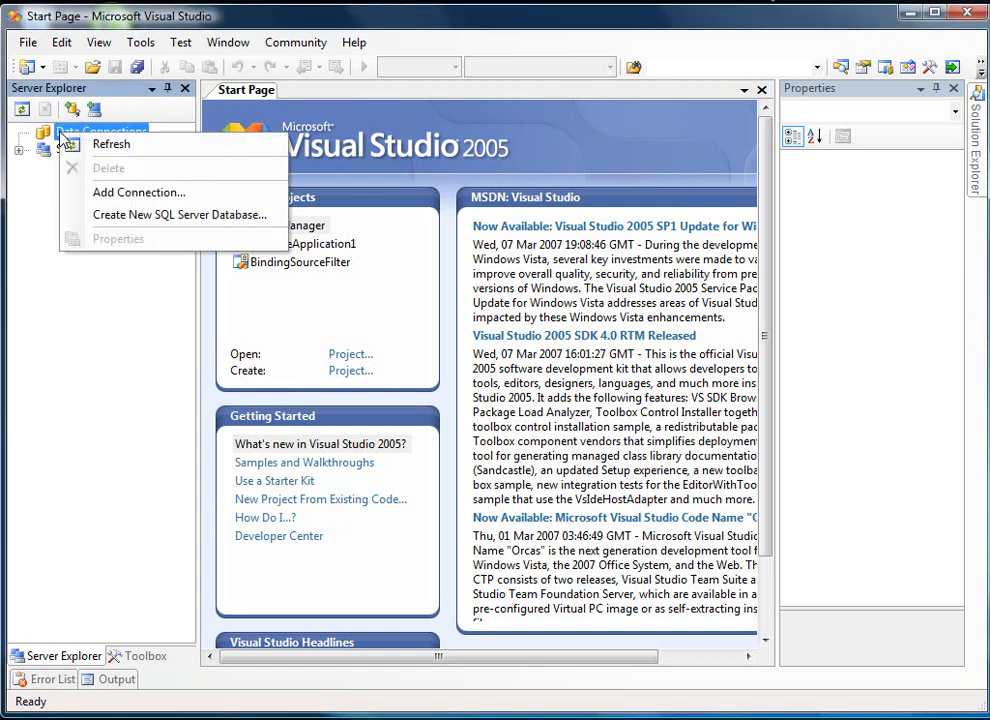
pyautogui.click(144, 215)
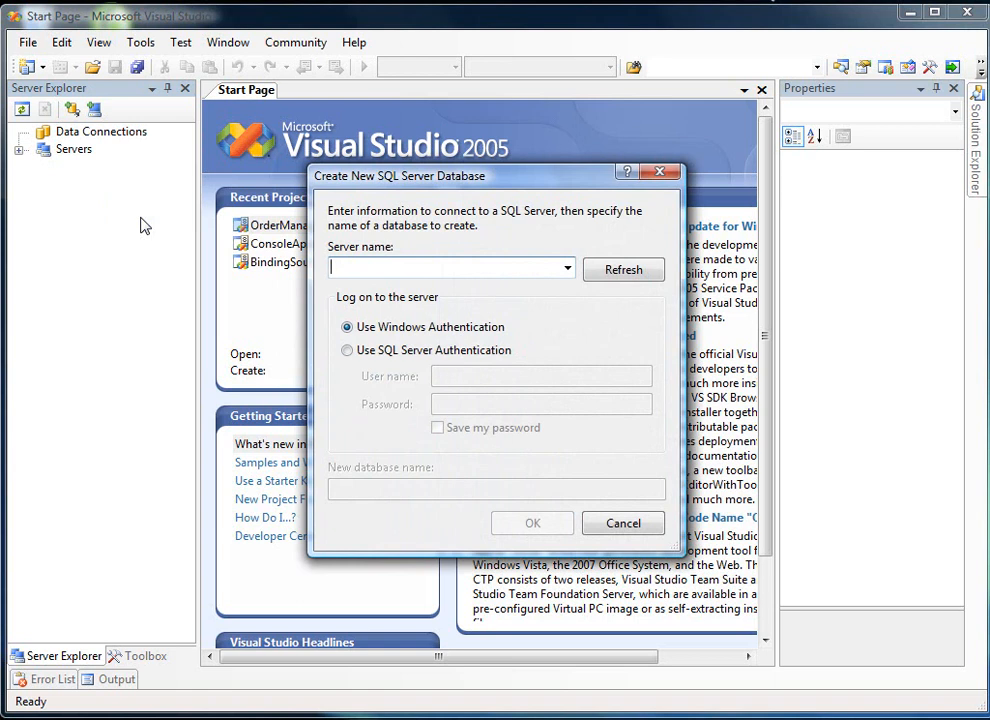
pyautogui.write('.\\')
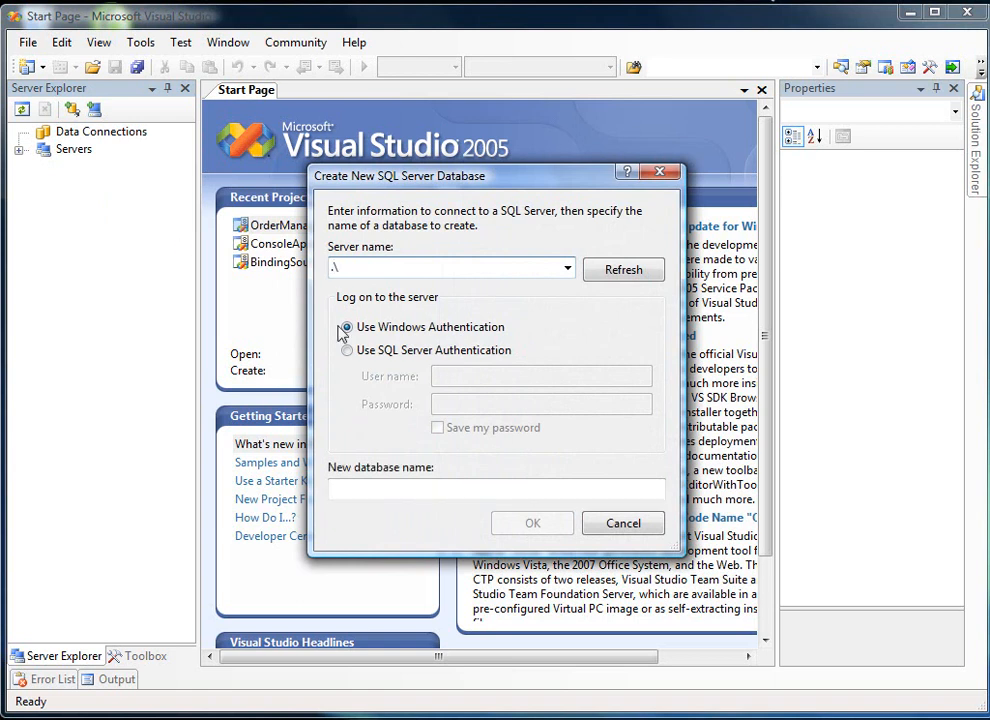
pyautogui.write('SQLEXPRESS')
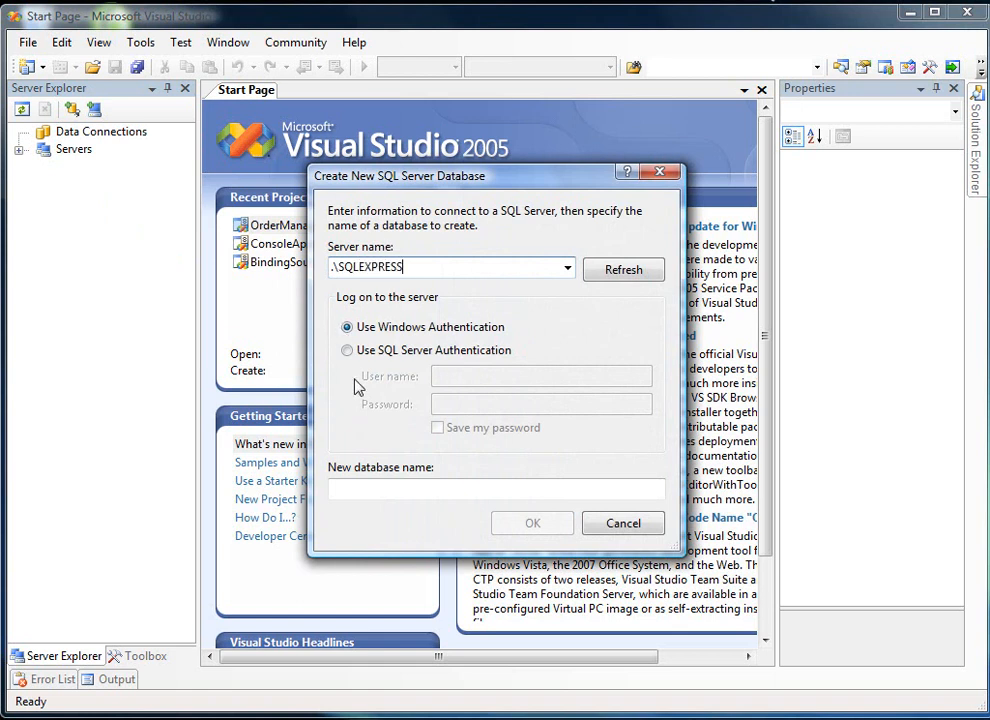
pyautogui.click(395, 489)
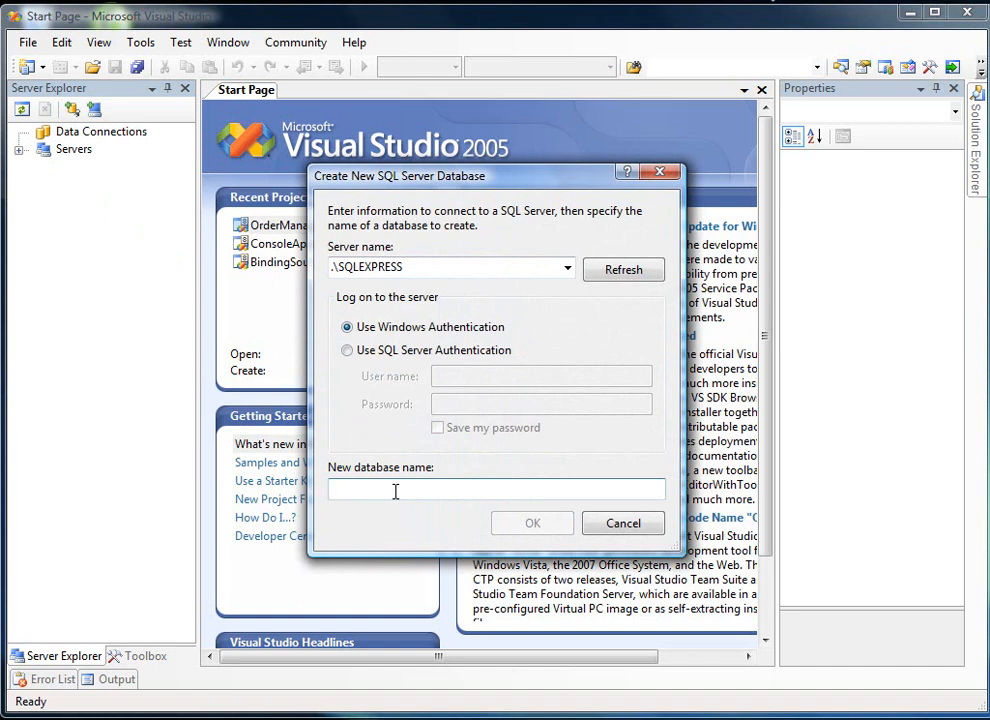
pyautogui.write('OMS')
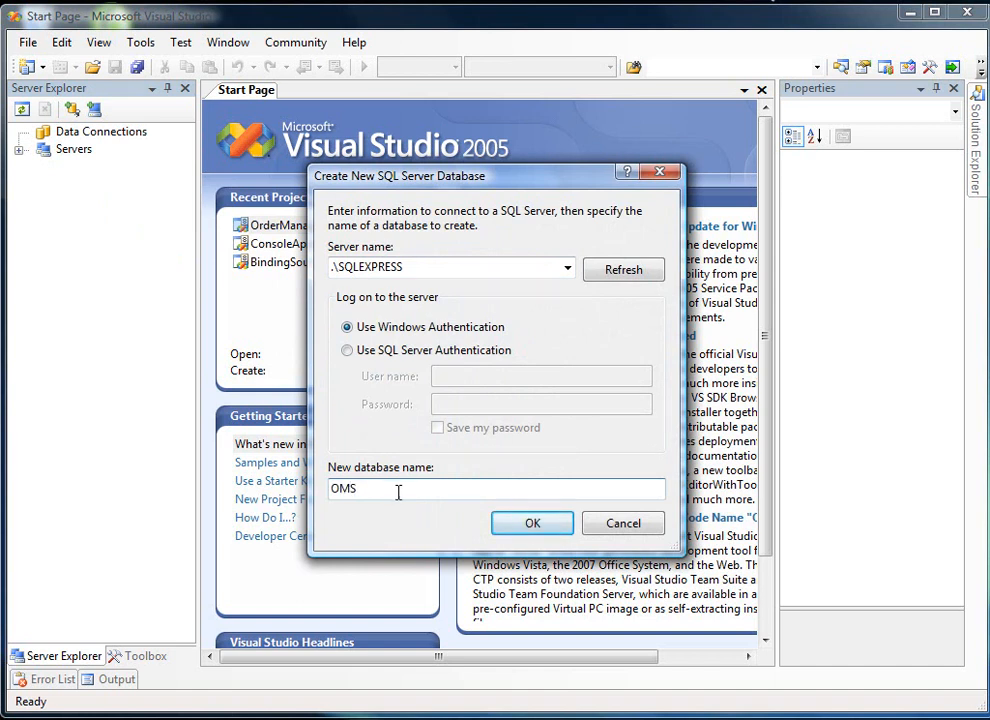
pyautogui.click(504, 524)
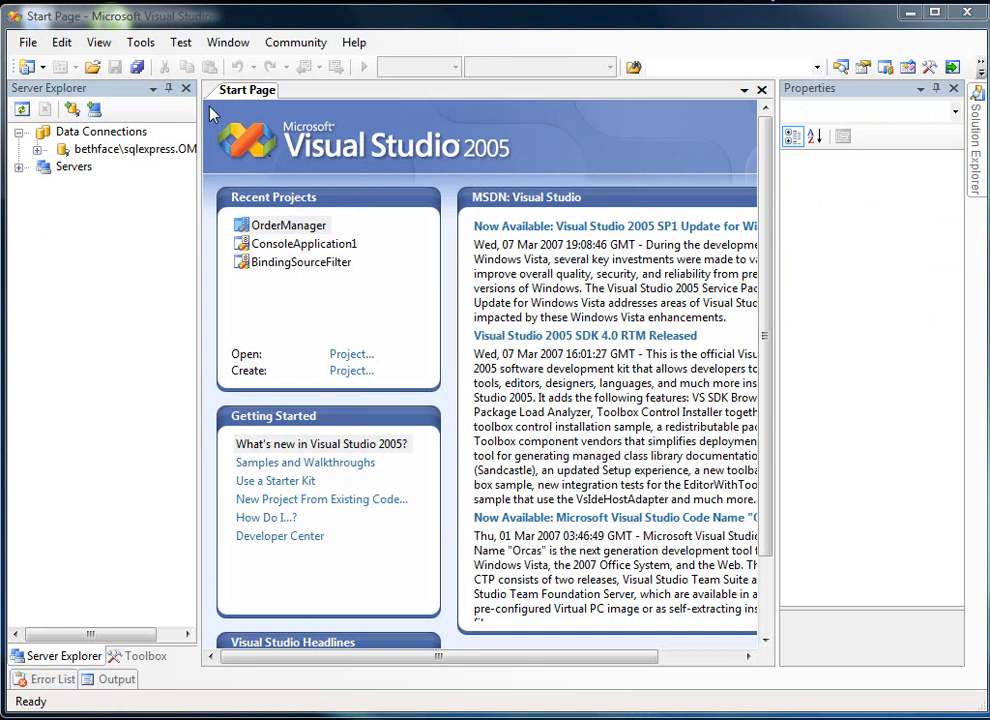
# Widen the Server Explorer, expand the OMS data connection and add a new table to it.
pyautogui.moveTo(199, 200); pyautogui.dragTo(234, 196)
pyautogui.click(37, 149)
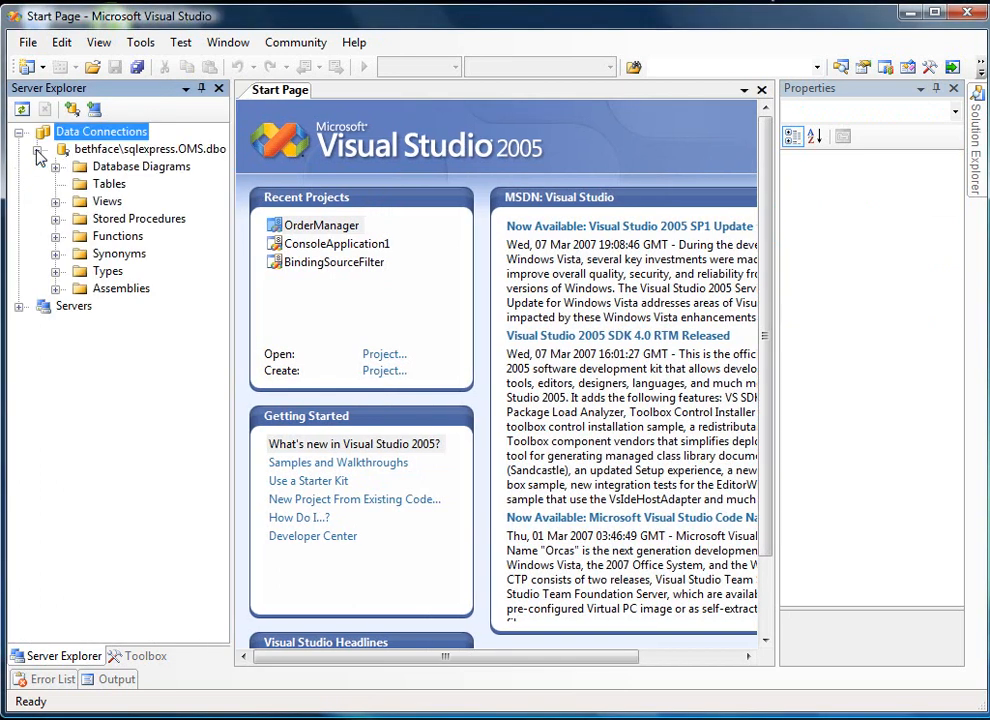
pyautogui.rightClick(83, 186)
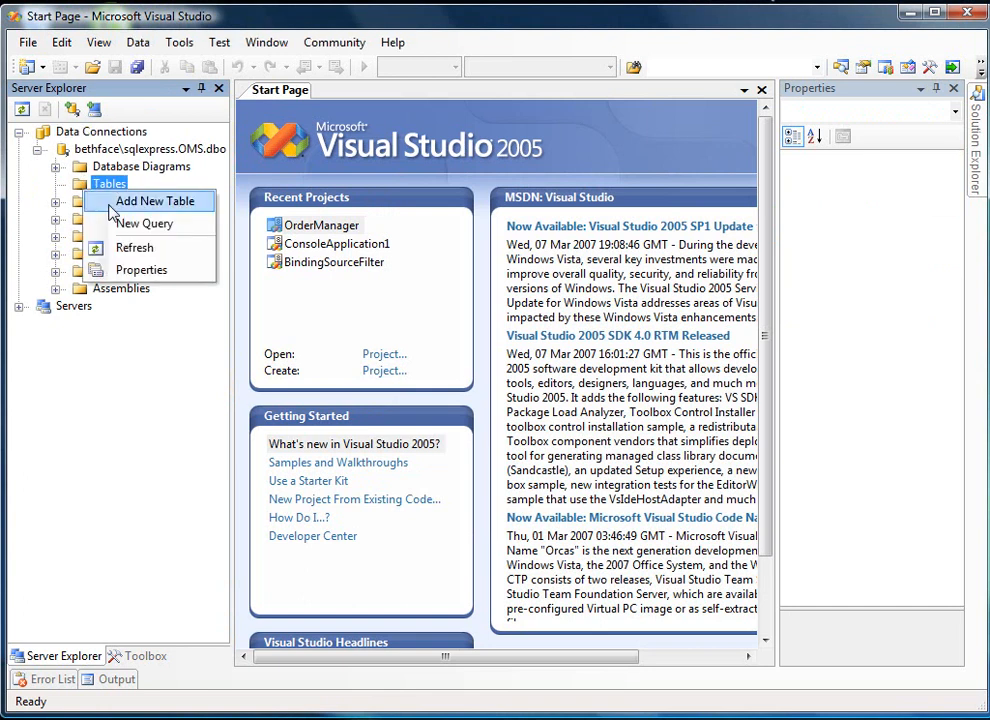
pyautogui.click(111, 208)
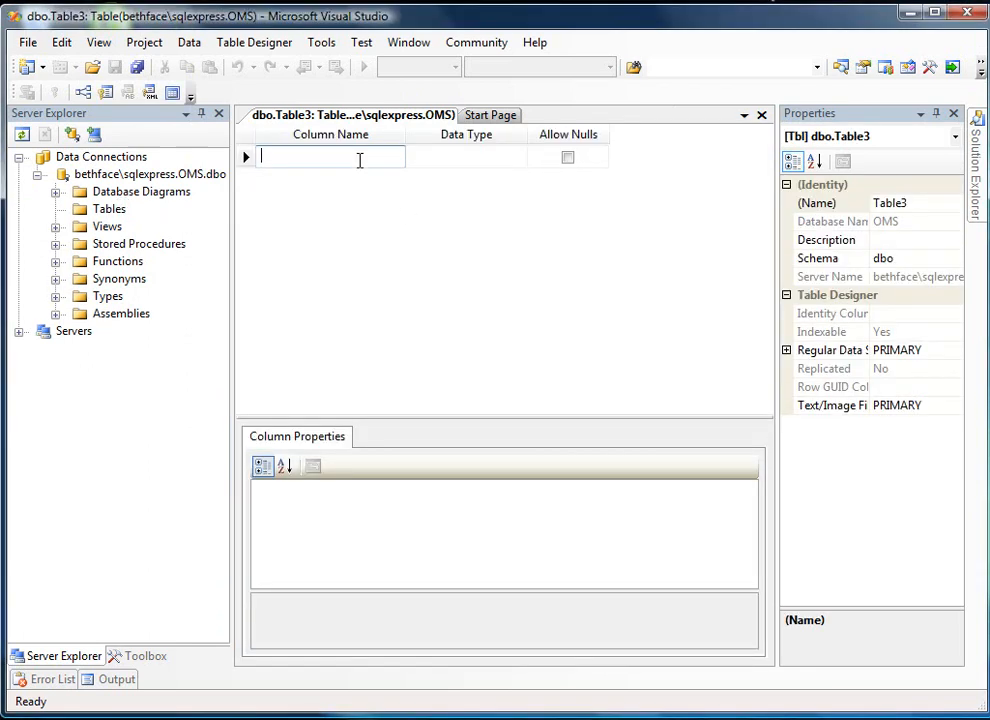
# Define the table's first column as CustomerID with data type int and nulls not allowed.
pyautogui.write('CustomerID')
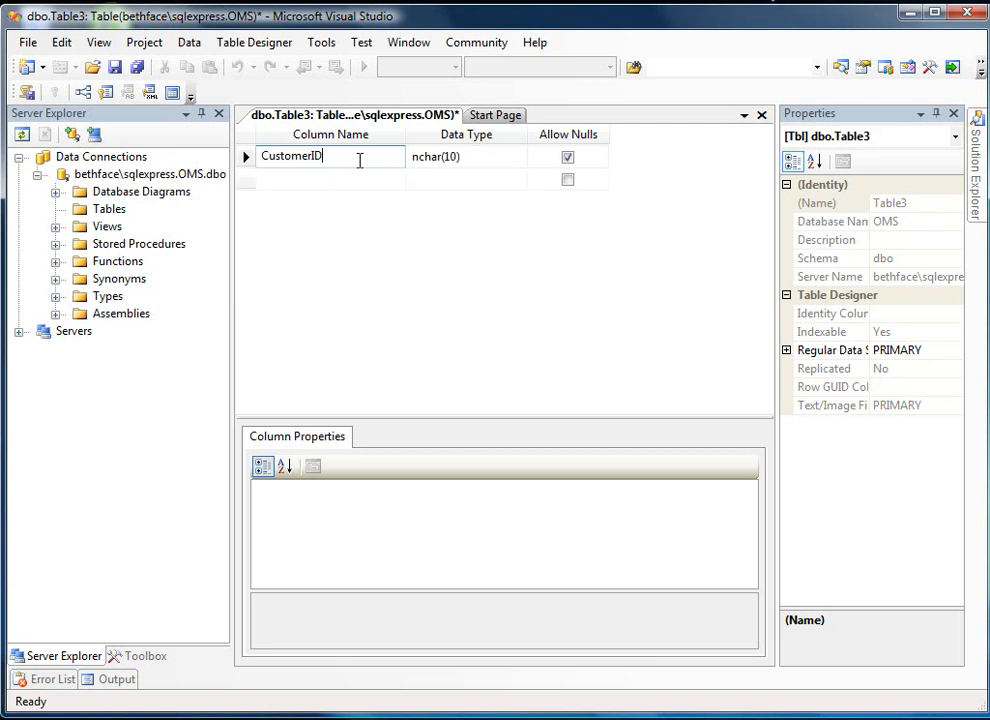
pyautogui.press('Tab')
pyautogui.write('int')
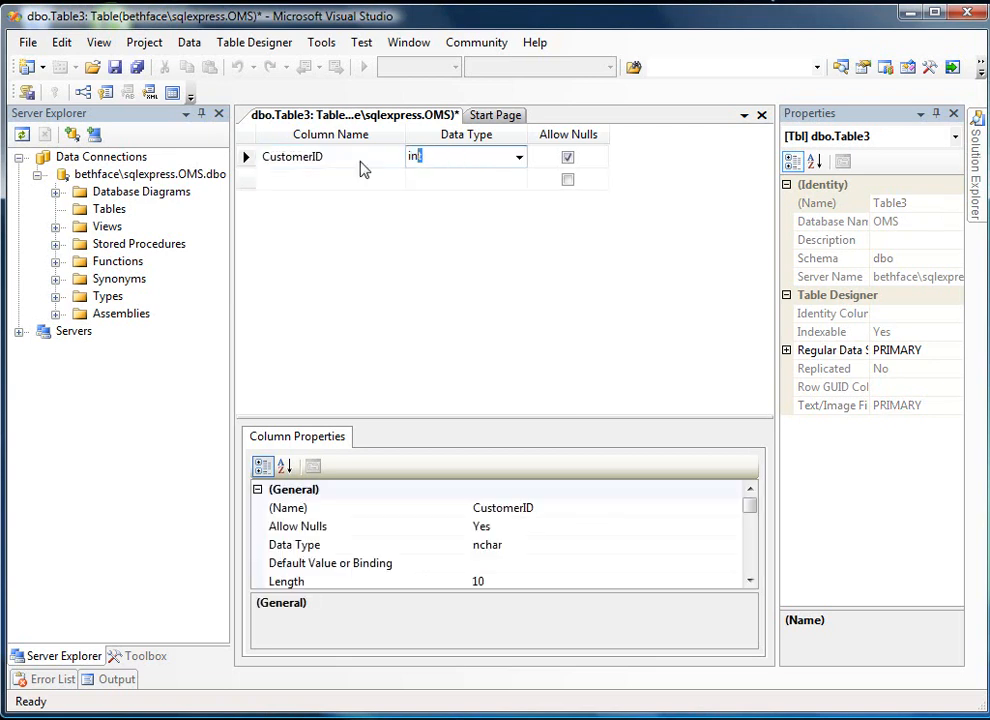
pyautogui.press('Tab')
pyautogui.press('space')
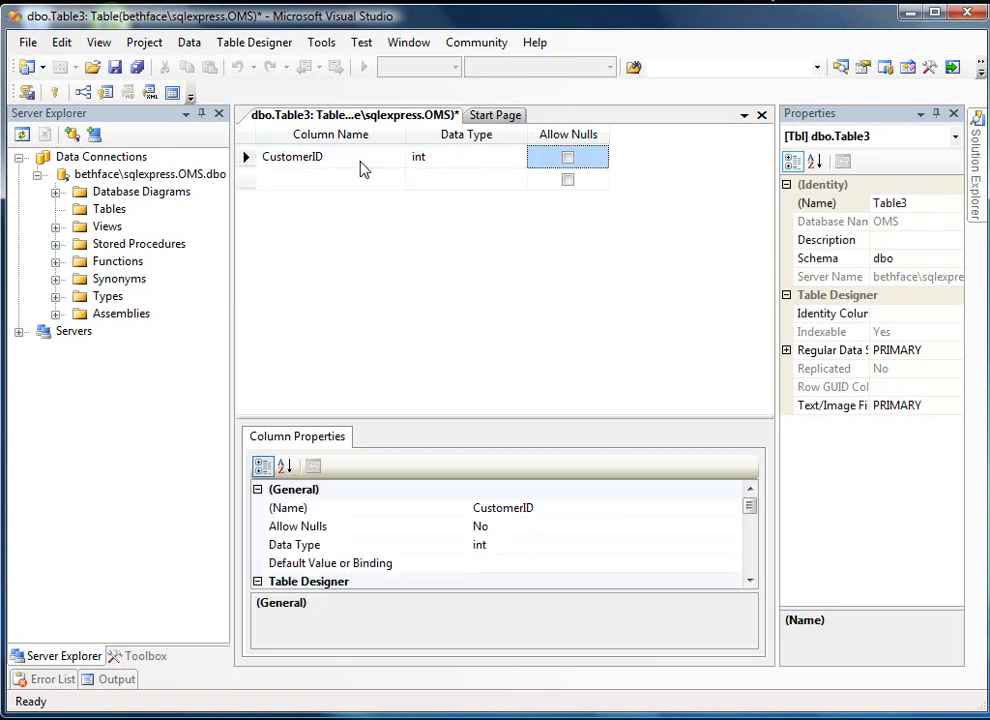
# Enlarge the column properties area and make CustomerID an identity column by setting Is Identity to Yes.
pyautogui.click(455, 419)
pyautogui.moveTo(451, 413); pyautogui.dragTo(450, 275)
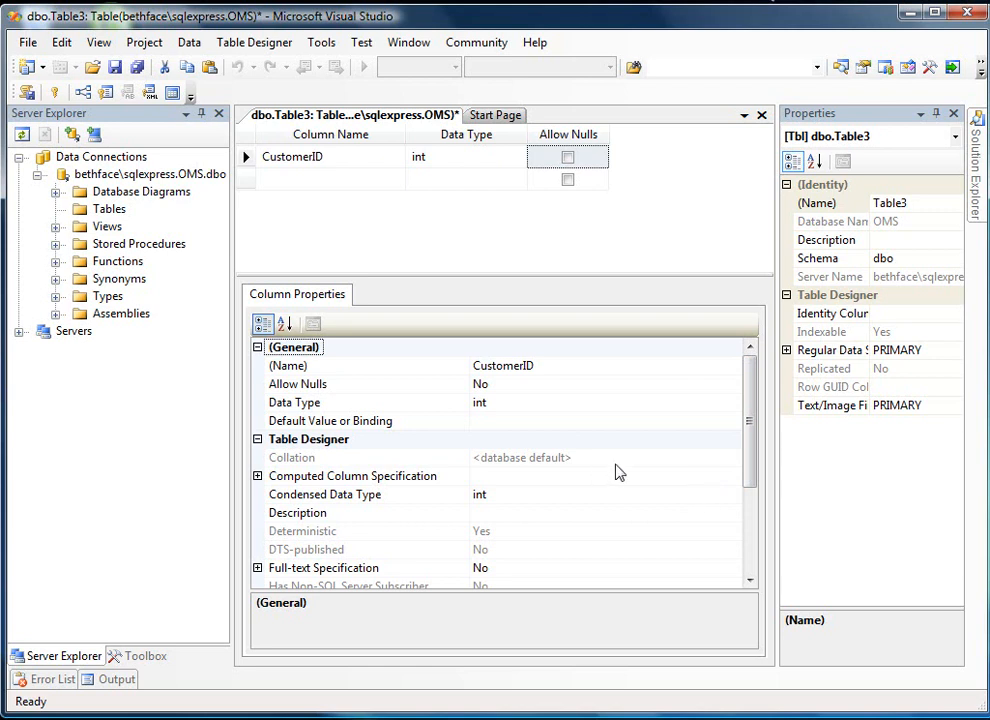
pyautogui.moveTo(747, 449); pyautogui.dragTo(748, 532)
pyautogui.click(257, 458)
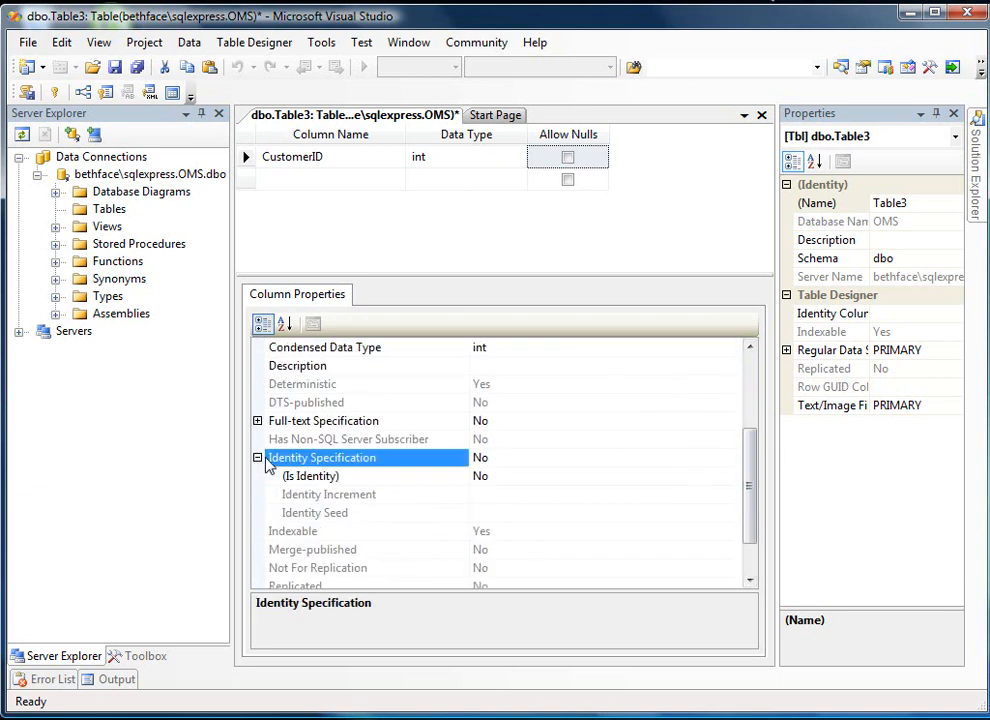
pyautogui.doubleClick(500, 477)
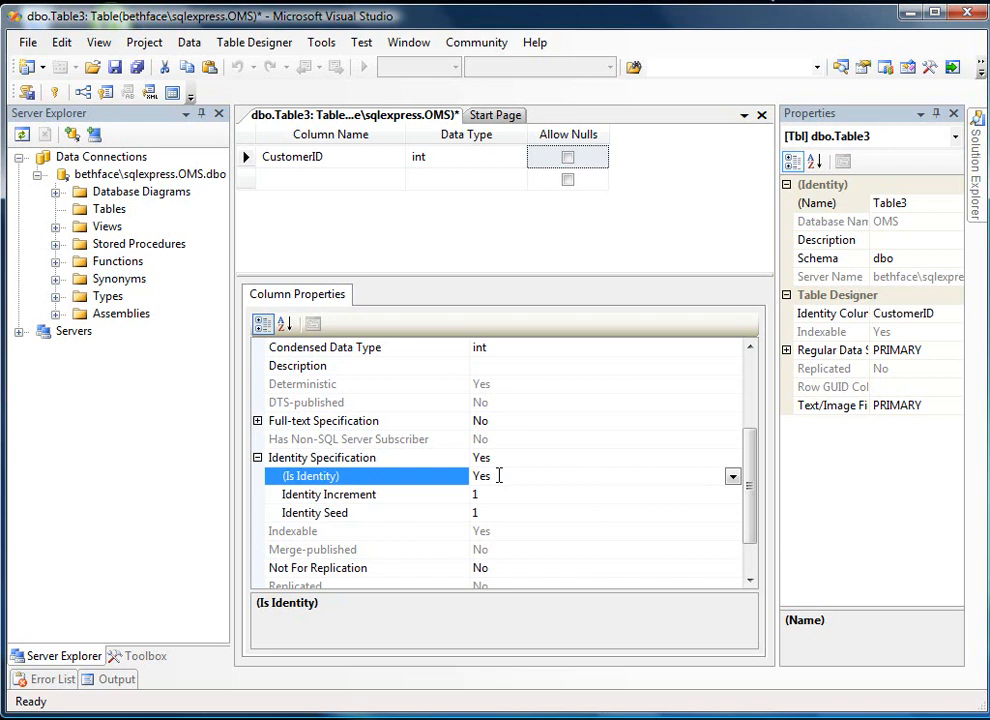
# Set the CustomerID column as the table's primary key.
pyautogui.rightClick(246, 157)
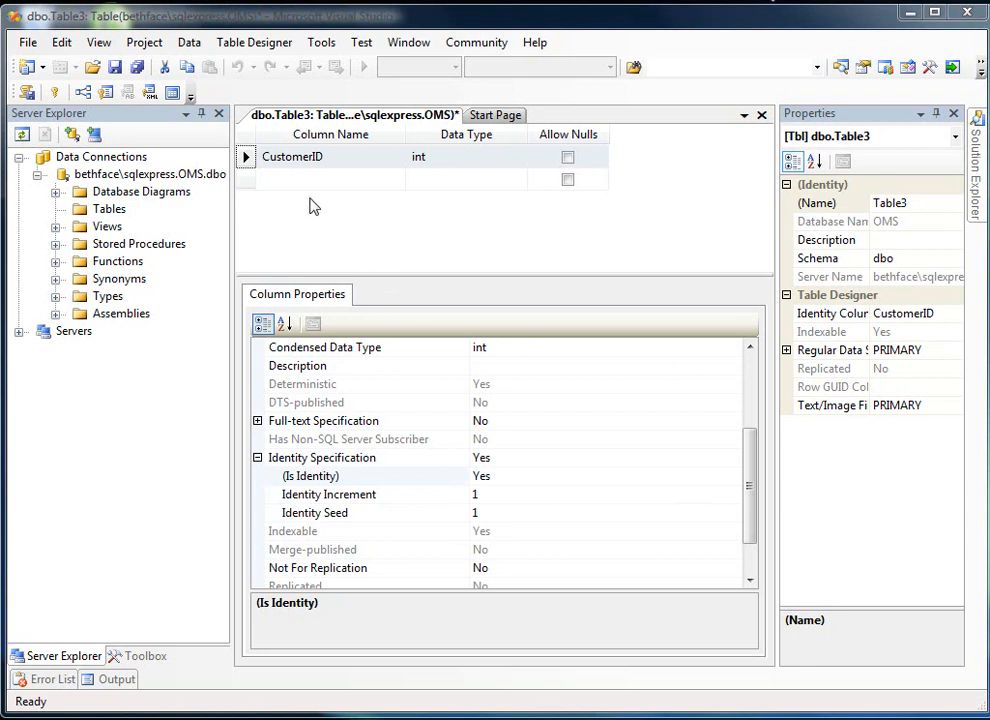
pyautogui.rightClick(246, 162)
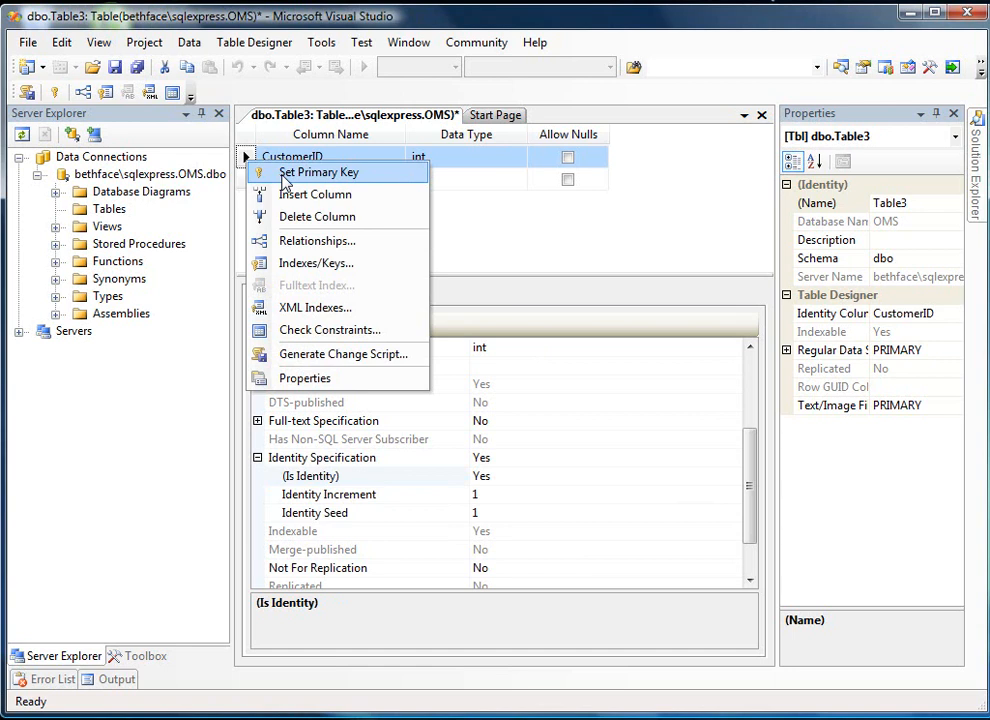
pyautogui.click(285, 178)
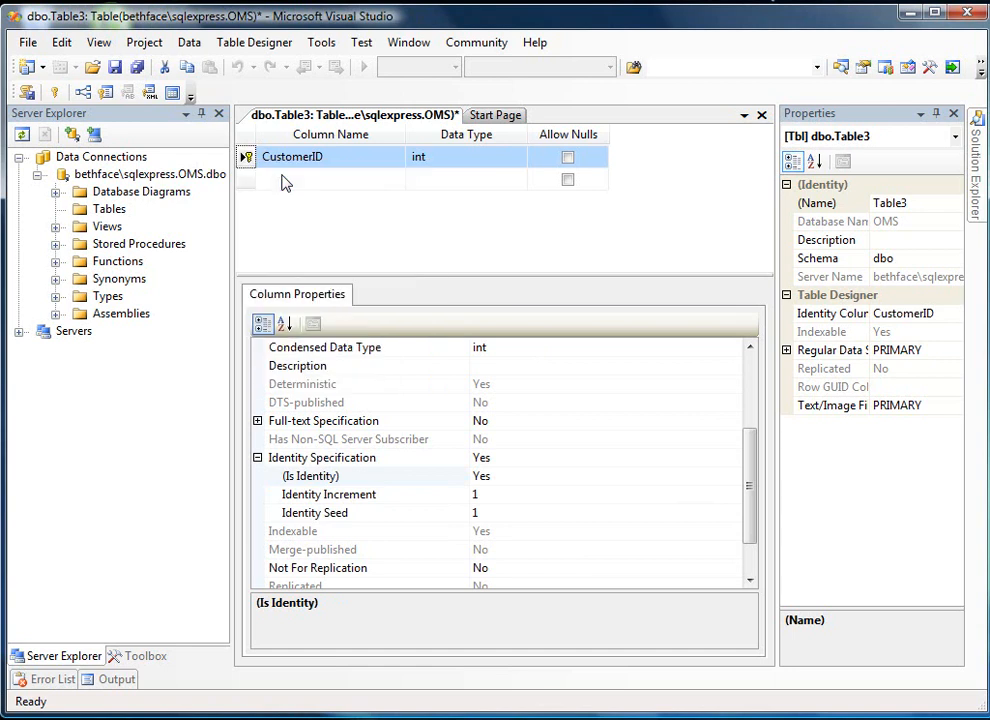
pyautogui.click(56, 94)
pyautogui.click(56, 94)
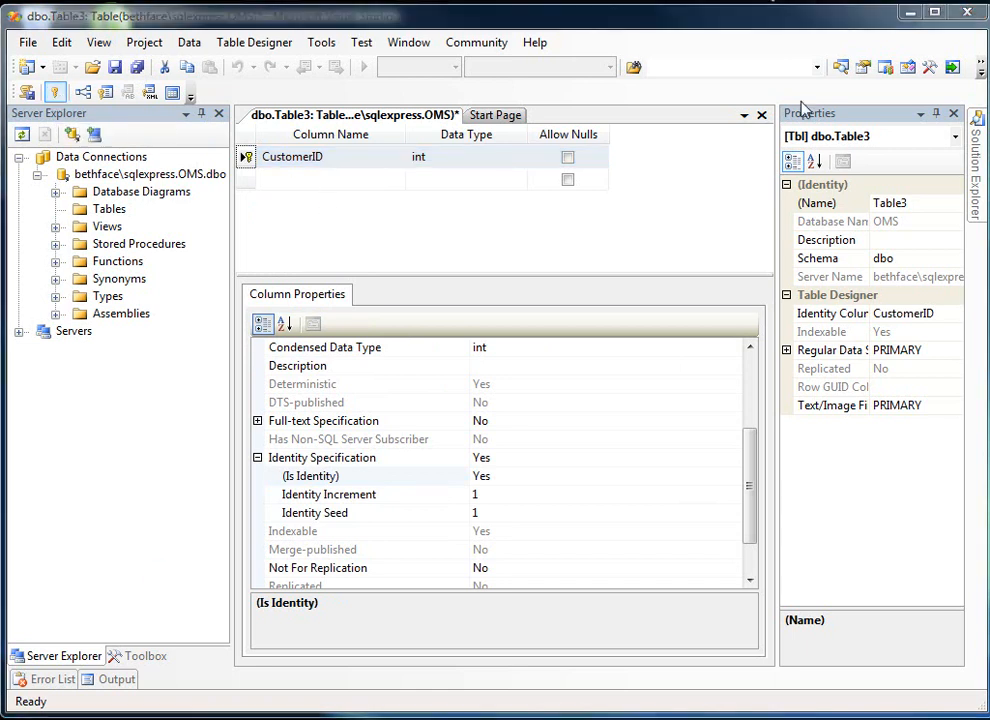
# Add a LastName column with data type varchar(50) and nulls not allowed.
pyautogui.click(356, 179)
pyautogui.write('LastName')
pyautogui.press('Tab')
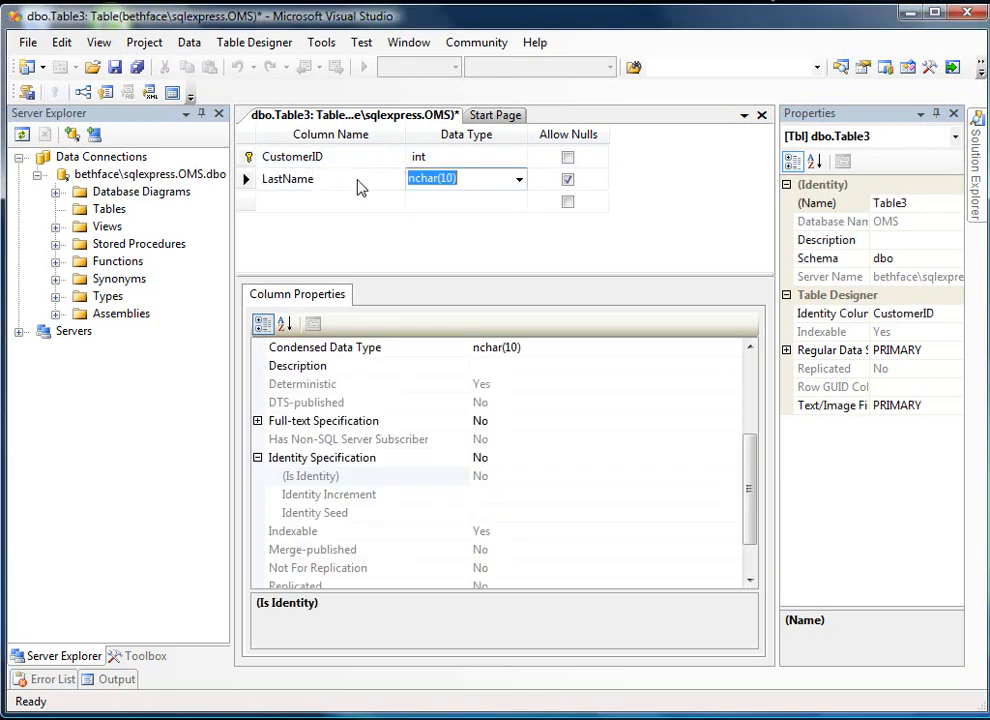
pyautogui.write('varca')
pyautogui.press('BackSpace')
pyautogui.write('har(50)')
pyautogui.press('Tab')
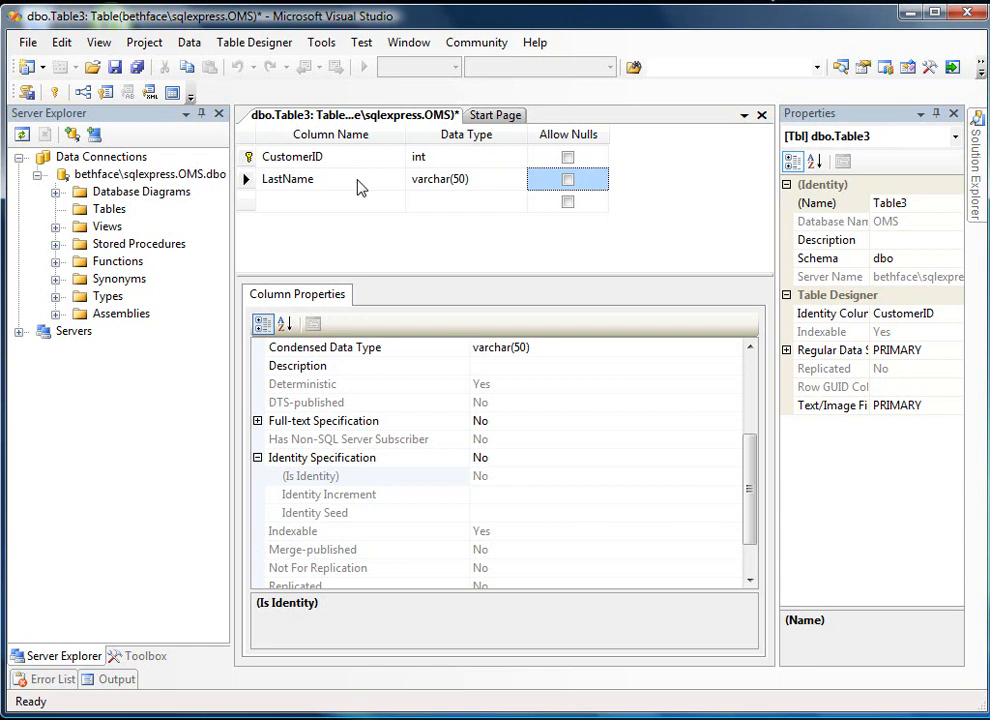
pyautogui.press('Tab')
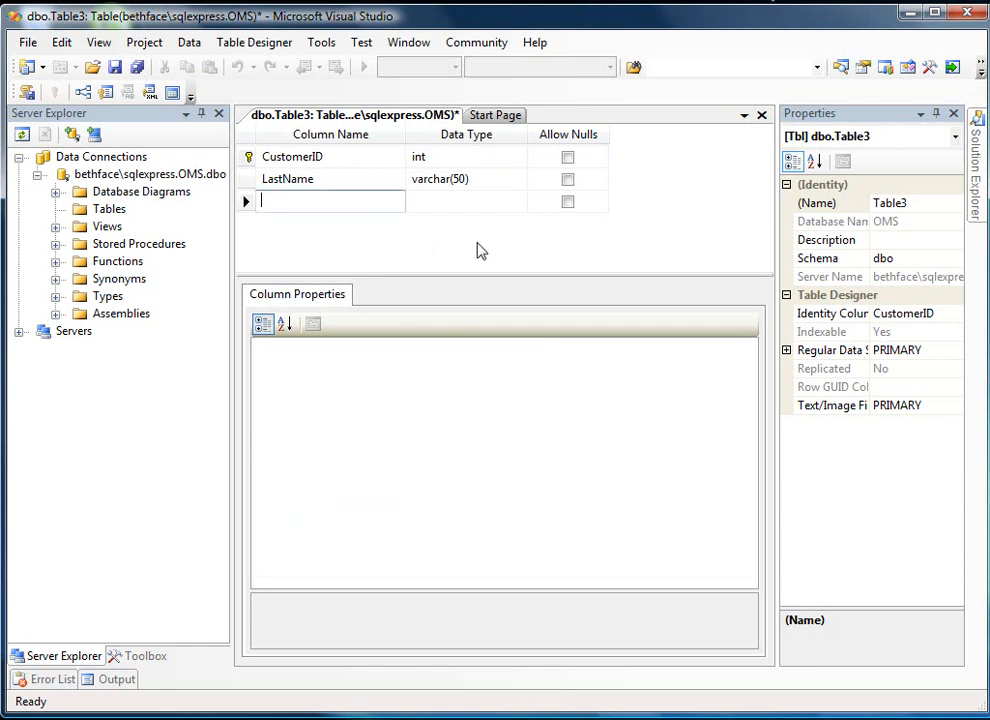
# Add a FirstName column with data type varchar(50), leaving nulls allowed.
pyautogui.write('FirstNamew')
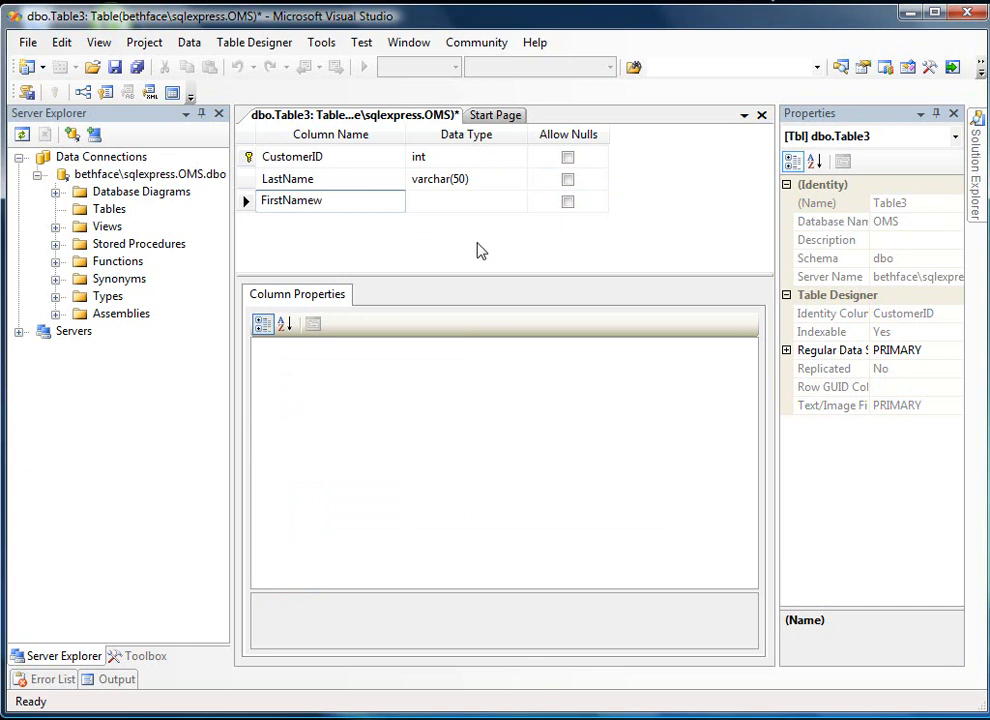
pyautogui.press('BackSpace')
pyautogui.press('Tab')
pyautogui.write('varcha')
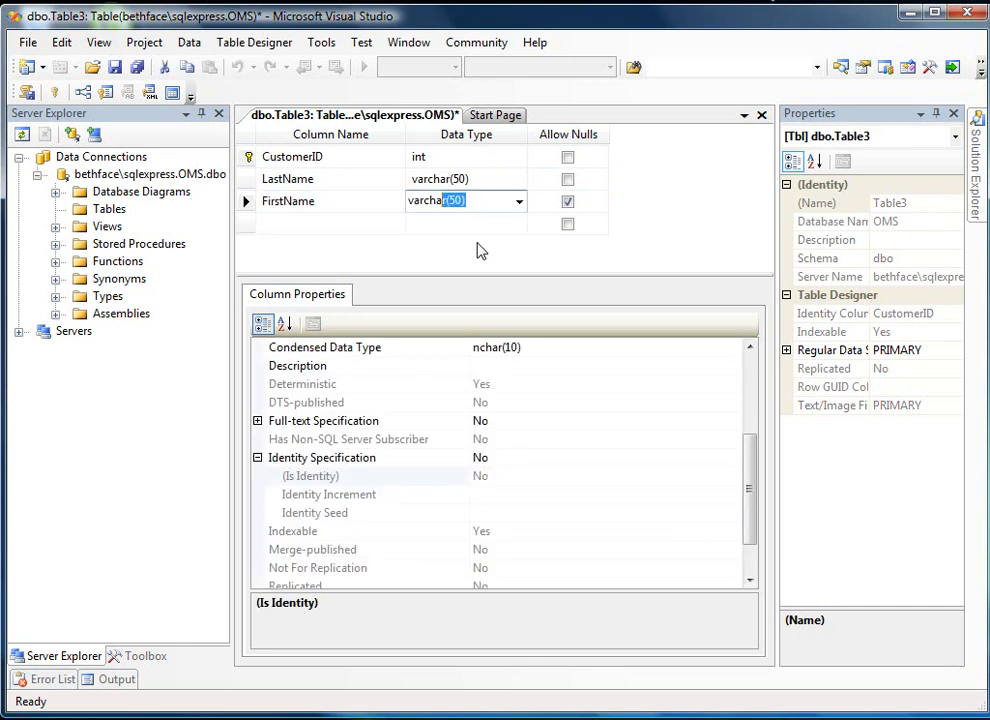
pyautogui.press('Tab')
pyautogui.press('Tab')
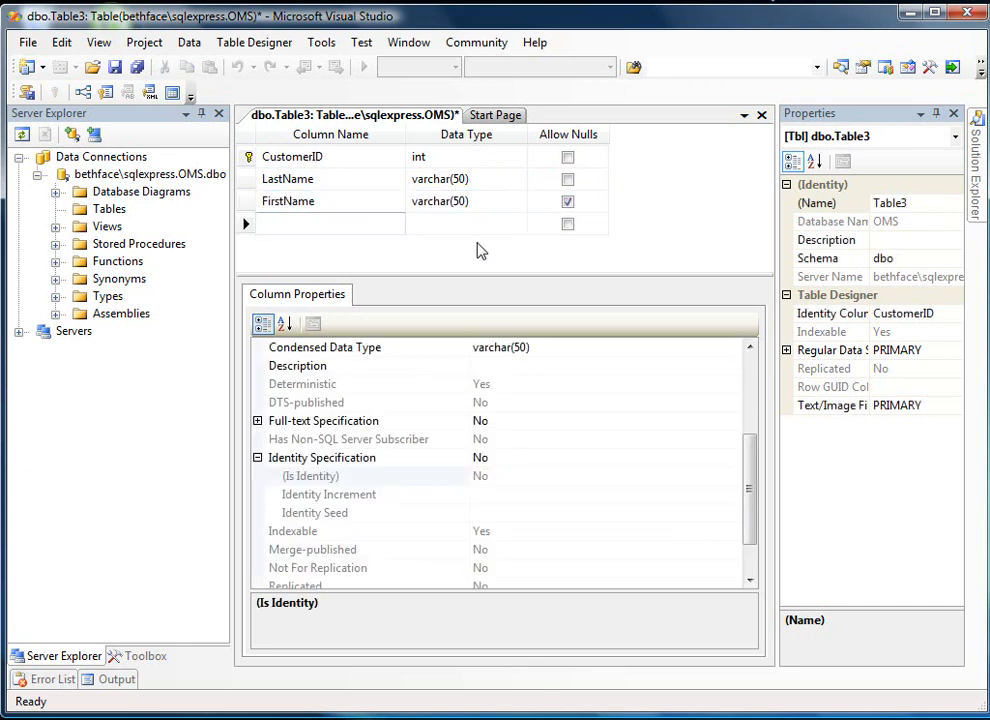
# Add an Address column with data type varchar(50), leaving nulls allowed.
pyautogui.write('Address')
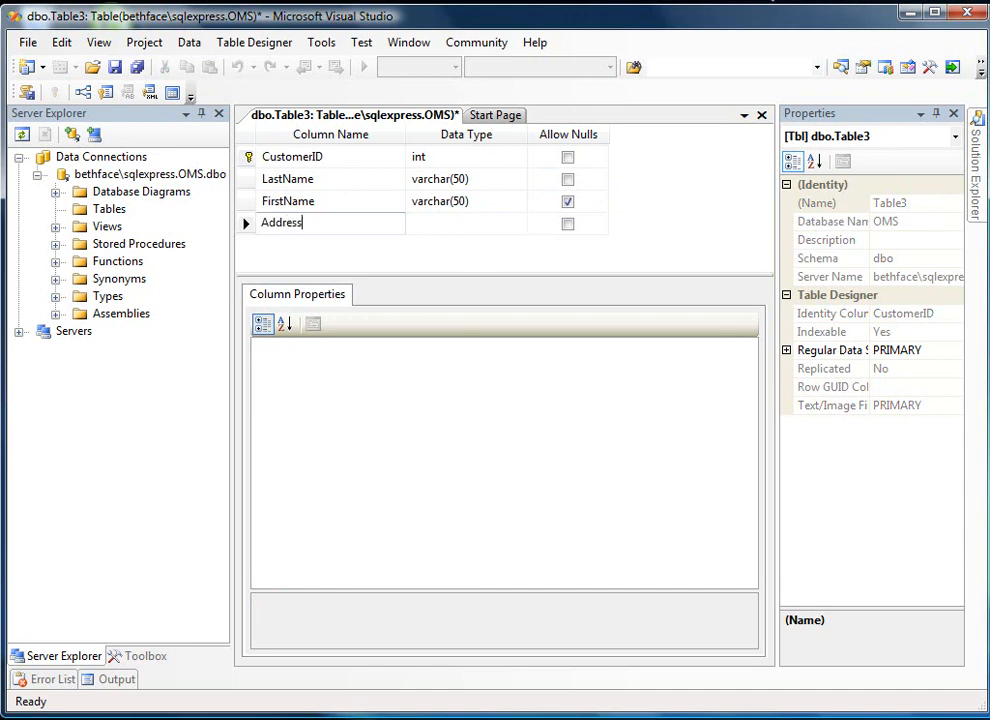
pyautogui.press('Tab')
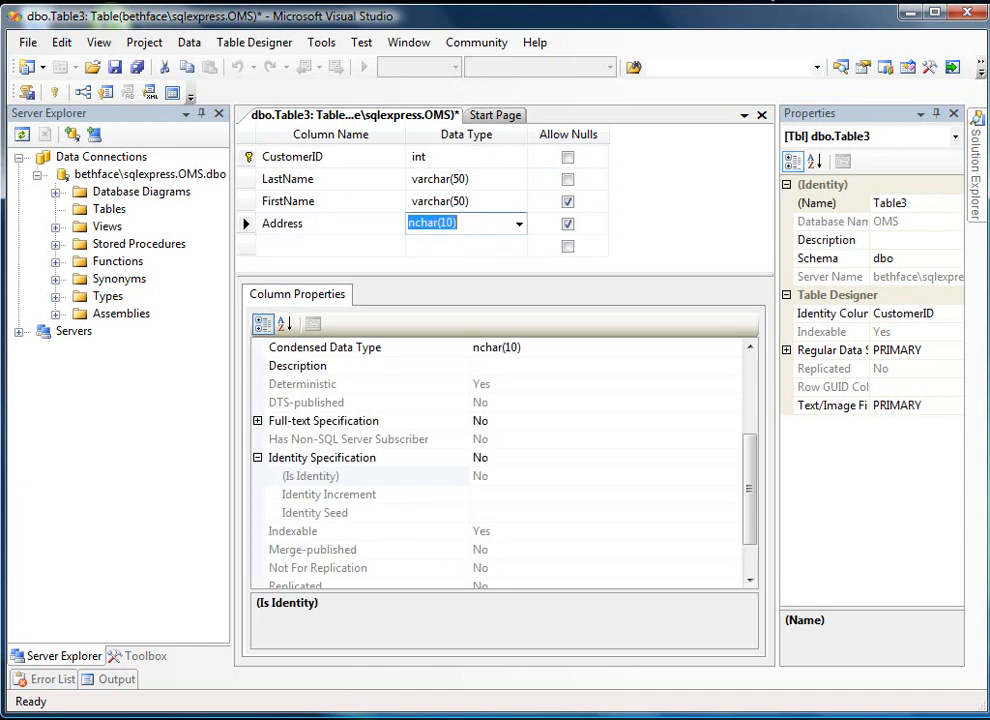
pyautogui.write('varchar(')
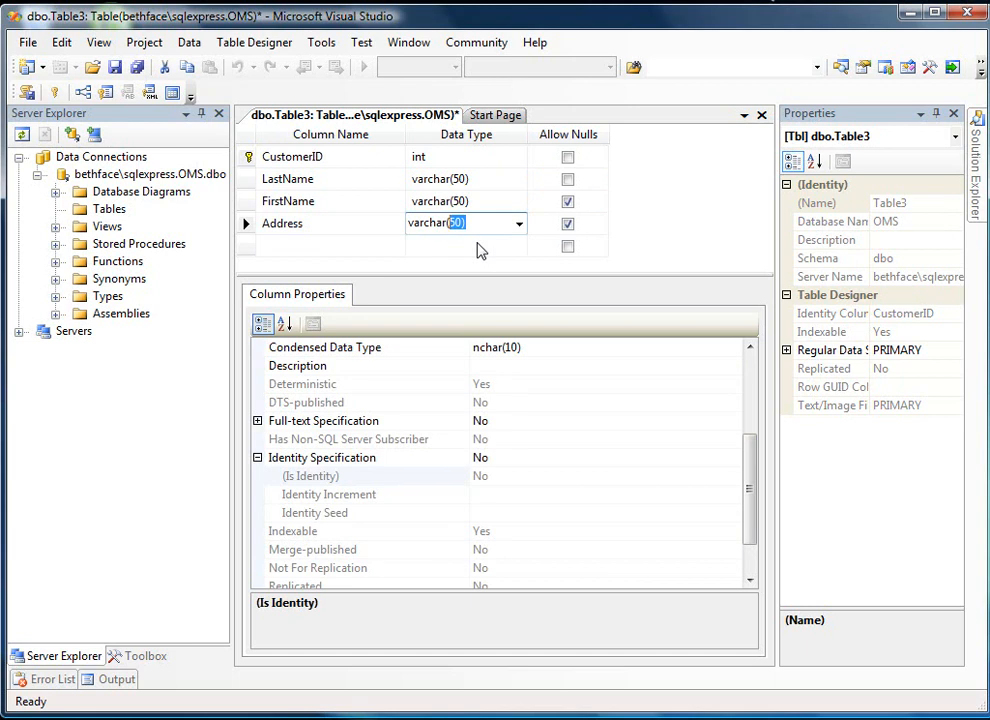
pyautogui.press('Tab')
pyautogui.press('Tab')
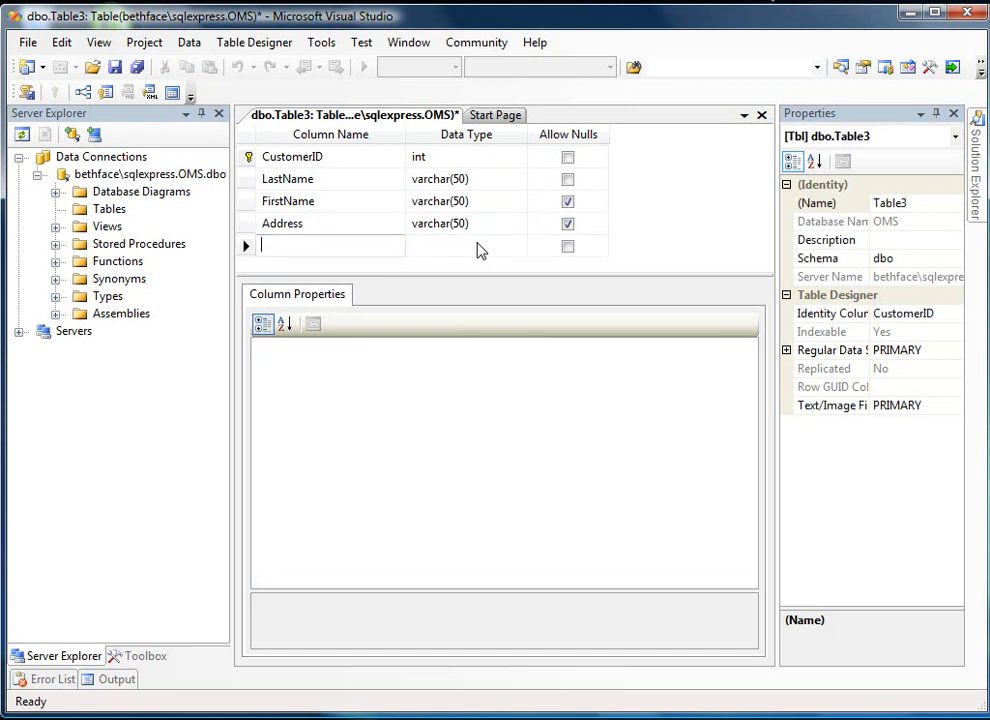
# Add a City column with data type varchar(25), leaving nulls allowed.
pyautogui.write('City')
pyautogui.press('Tab')
pyautogui.write('varchar(25)')
pyautogui.press('Tab')
pyautogui.press('Down')
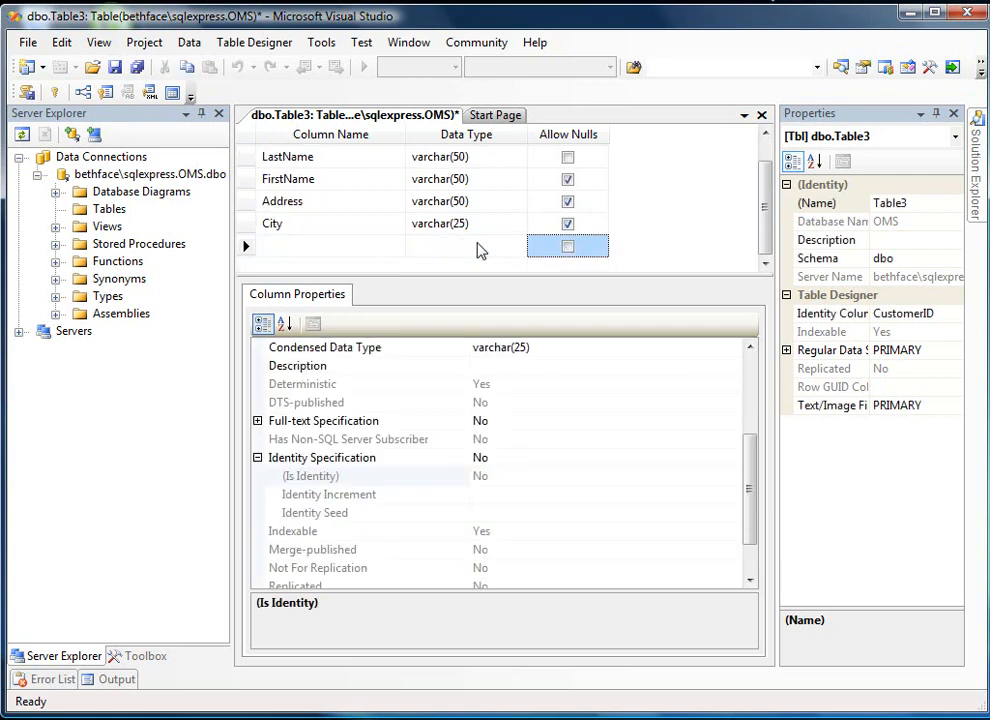
# Add a State column with data type char(2), leaving nulls allowed.
pyautogui.hotkey('shift', 'Tab')
pyautogui.hotkey('shift', 'Tab')
pyautogui.write('State')
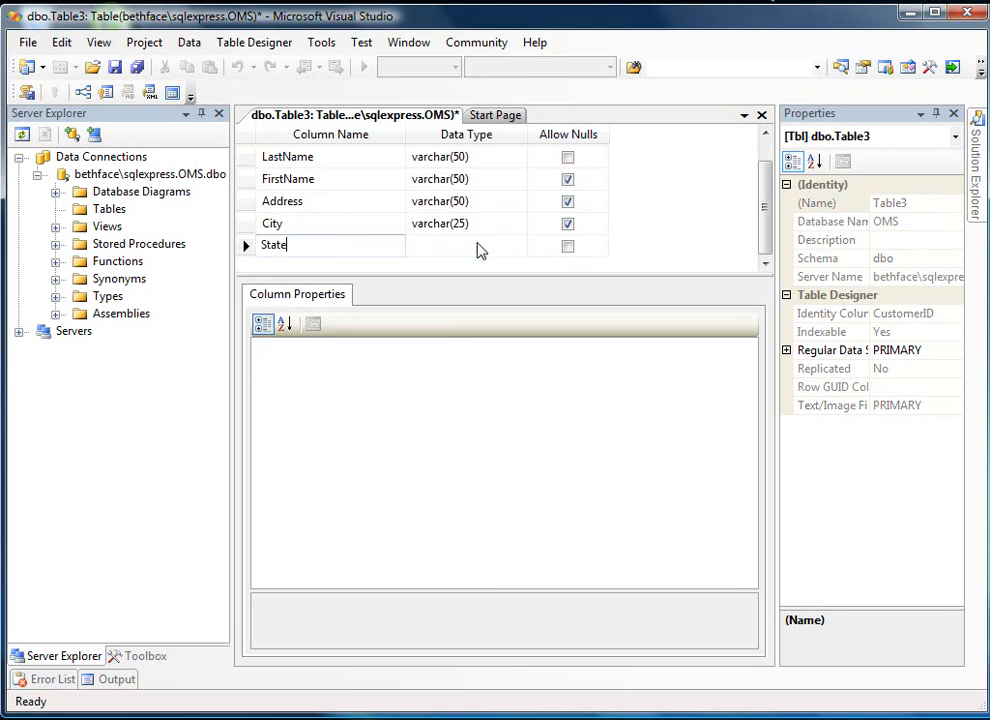
pyautogui.press('Tab')
pyautogui.write('char(')
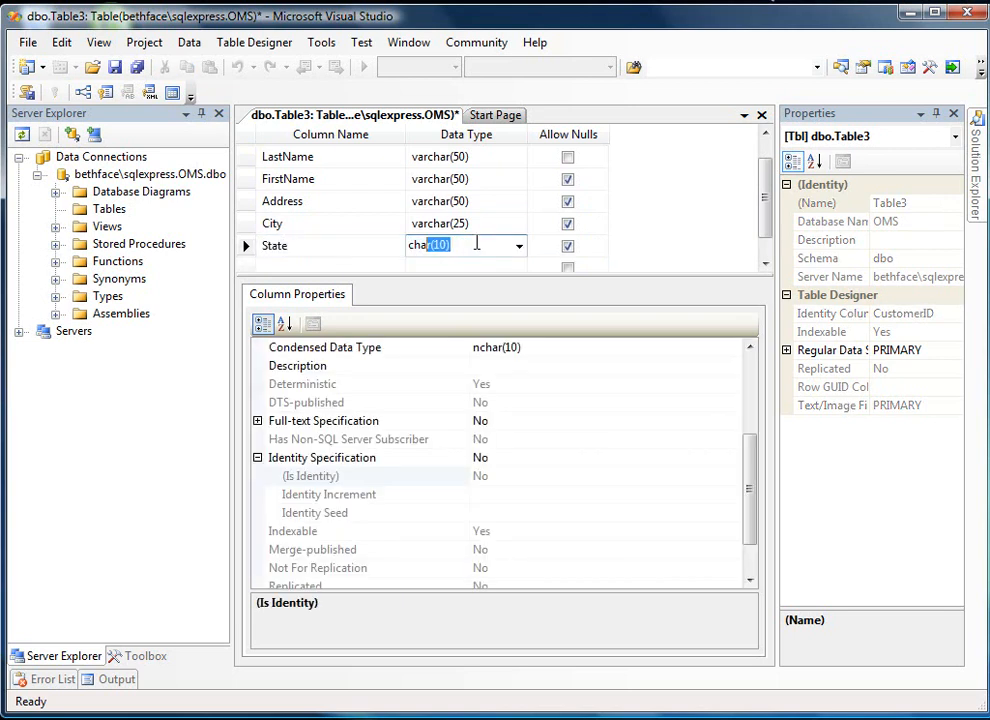
pyautogui.write('2)')
pyautogui.press('Tab')
pyautogui.press('Tab')
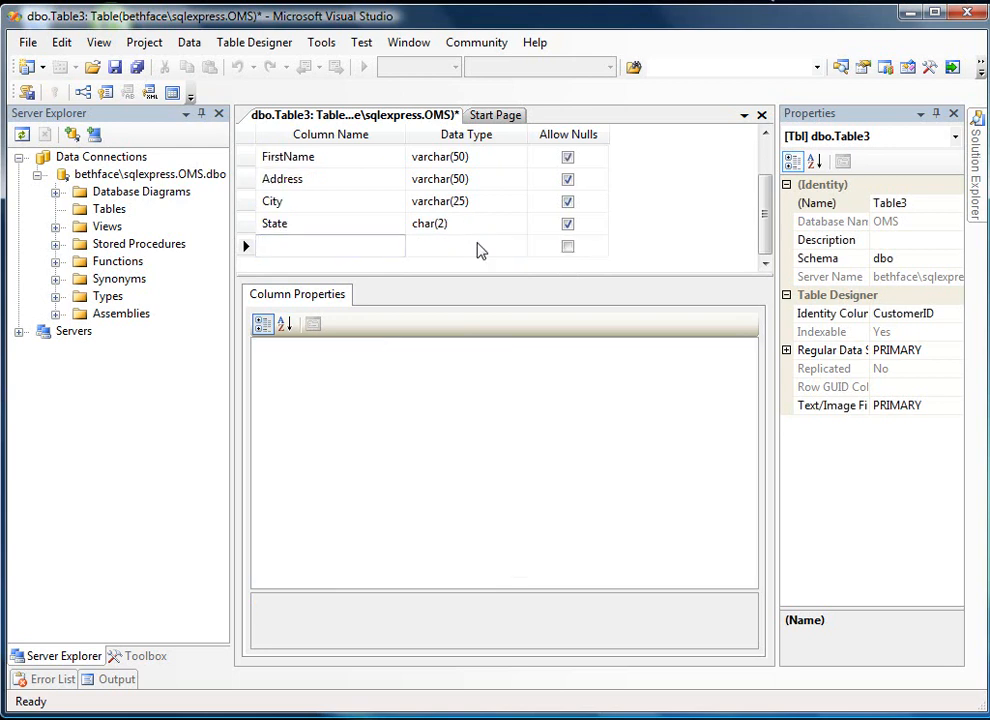
# Add a ZIP column with data type varchar(10), leaving nulls allowed.
pyautogui.write('ZIP')
pyautogui.press('Tab')
pyautogui.write('var')
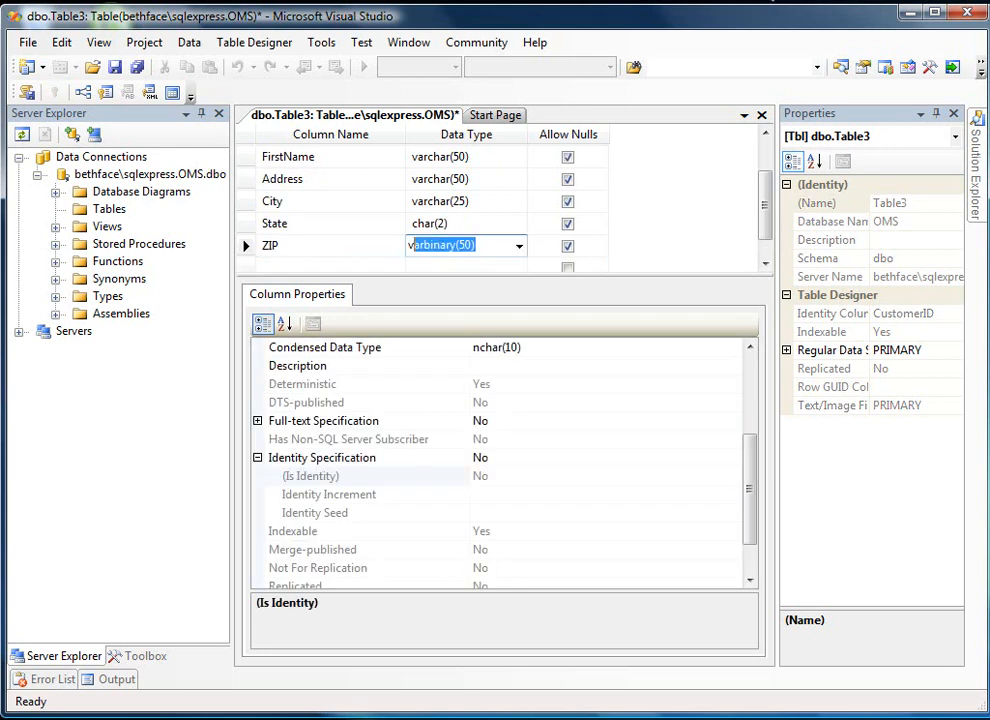
pyautogui.press('Tab')
pyautogui.click(478, 247)
pyautogui.moveTo(477, 245); pyautogui.dragTo(442, 245)
pyautogui.press('BackSpace')
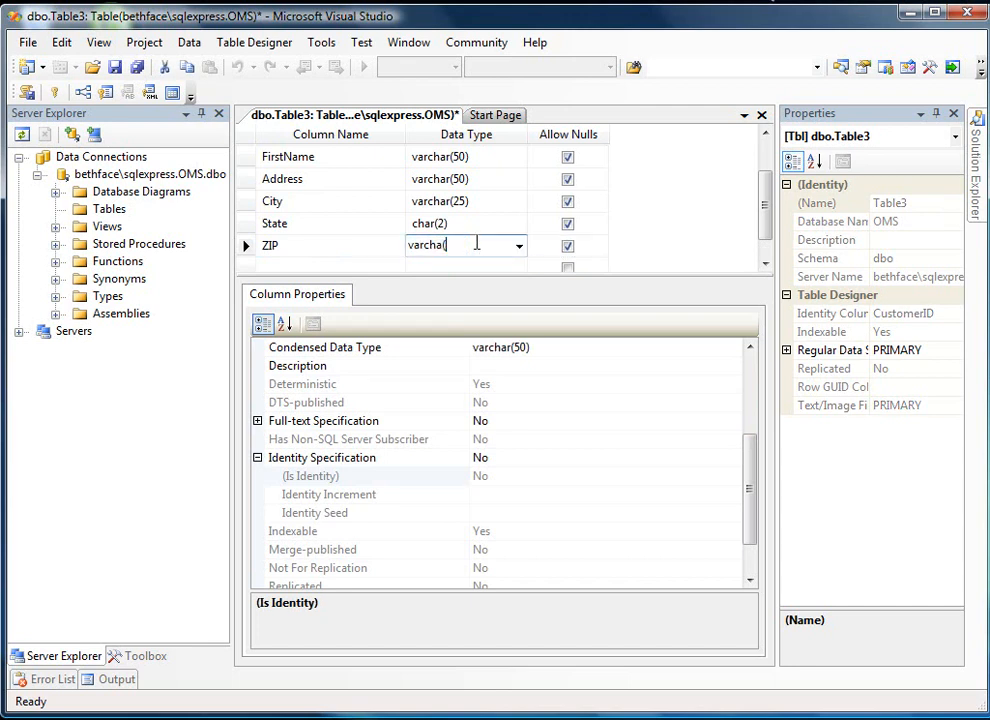
pyautogui.write('r(10)')
pyautogui.press('Tab')
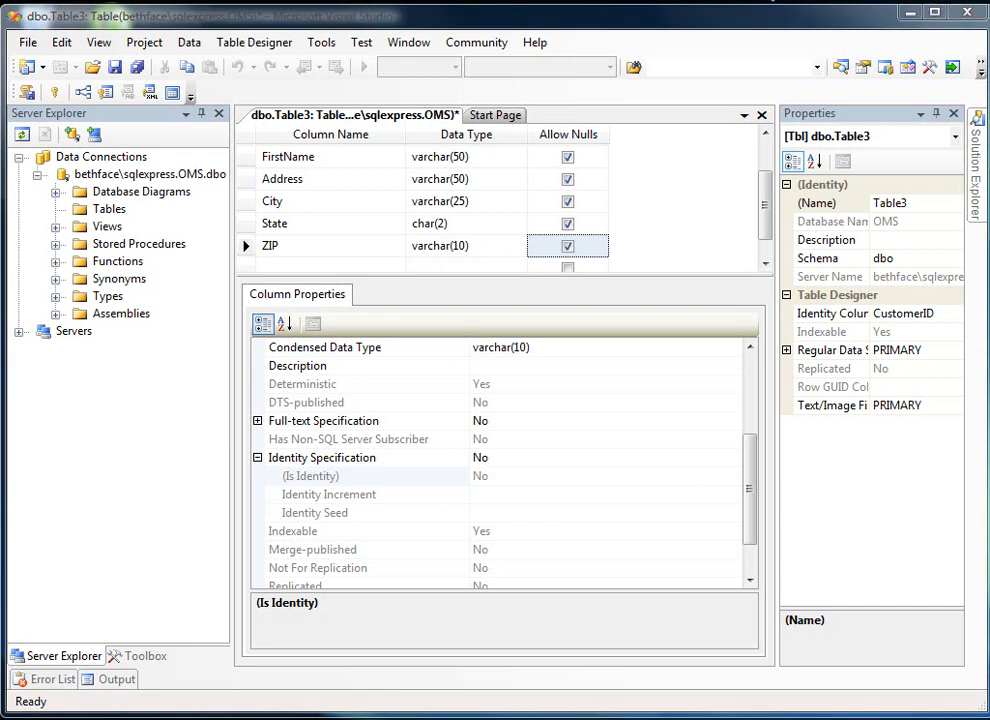
pyautogui.press('Tab')
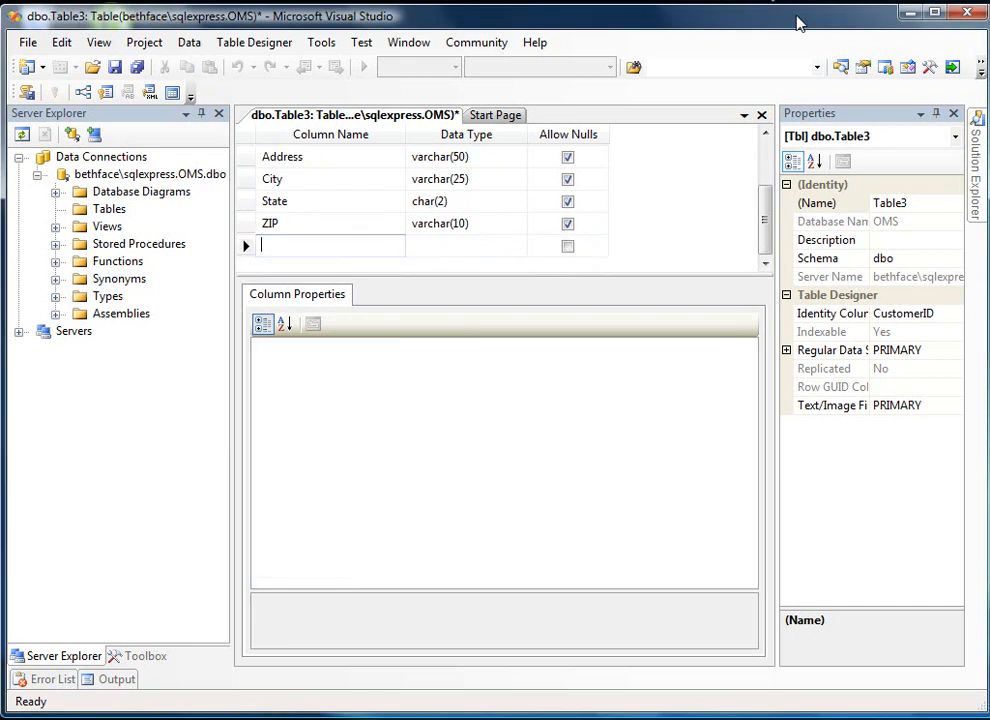
# Add a Modified column with data type timestamp that does not allow nulls.
pyautogui.write('Mod')
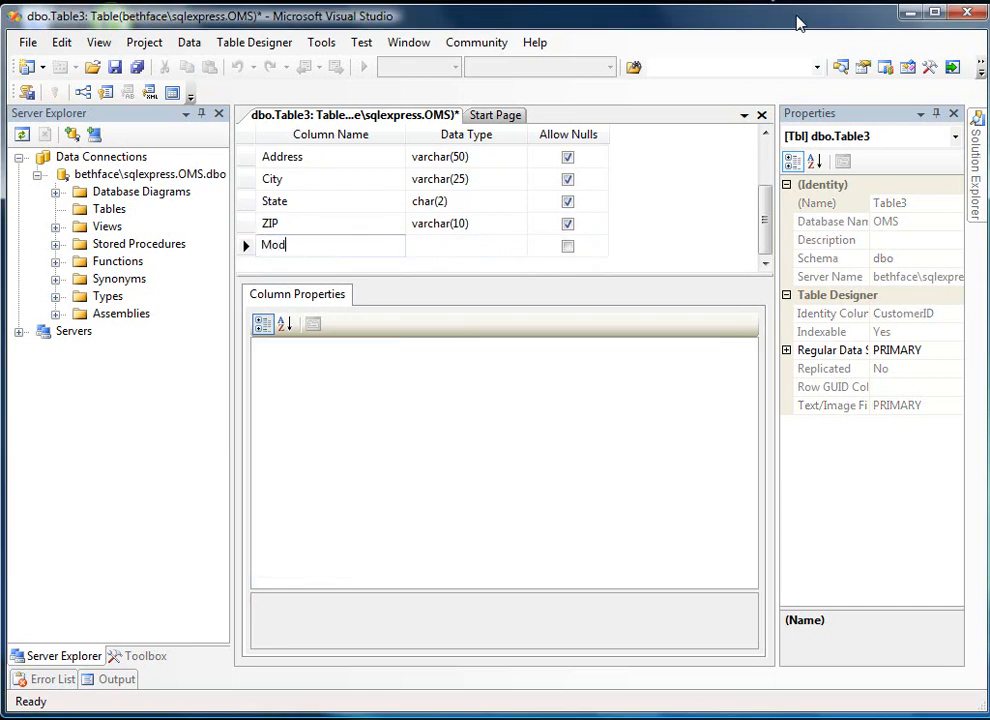
pyautogui.write('ified')
pyautogui.press('Tab')
pyautogui.write('time')
pyautogui.press('Tab')
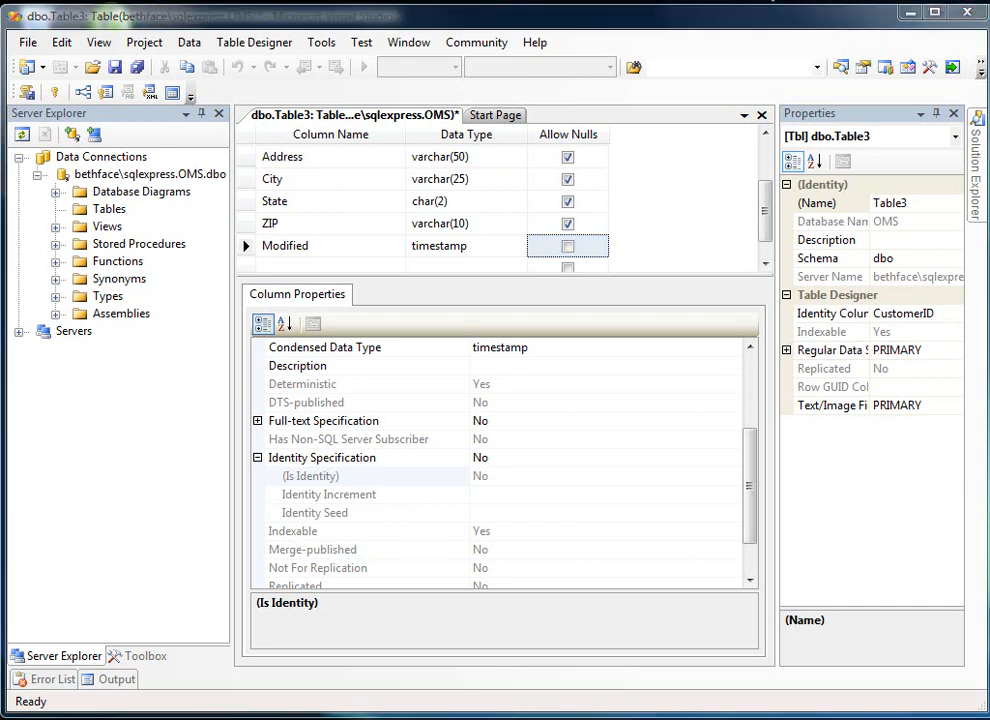
# Name the table Customer in its properties and save it to the OMS database.
pyautogui.click(932, 202)
pyautogui.press('BackSpace')
pyautogui.press('BackSpace')
pyautogui.press('BackSpace')
pyautogui.press('BackSpace')
pyautogui.press('BackSpace')
pyautogui.press('BackSpace')
pyautogui.write('Cu')
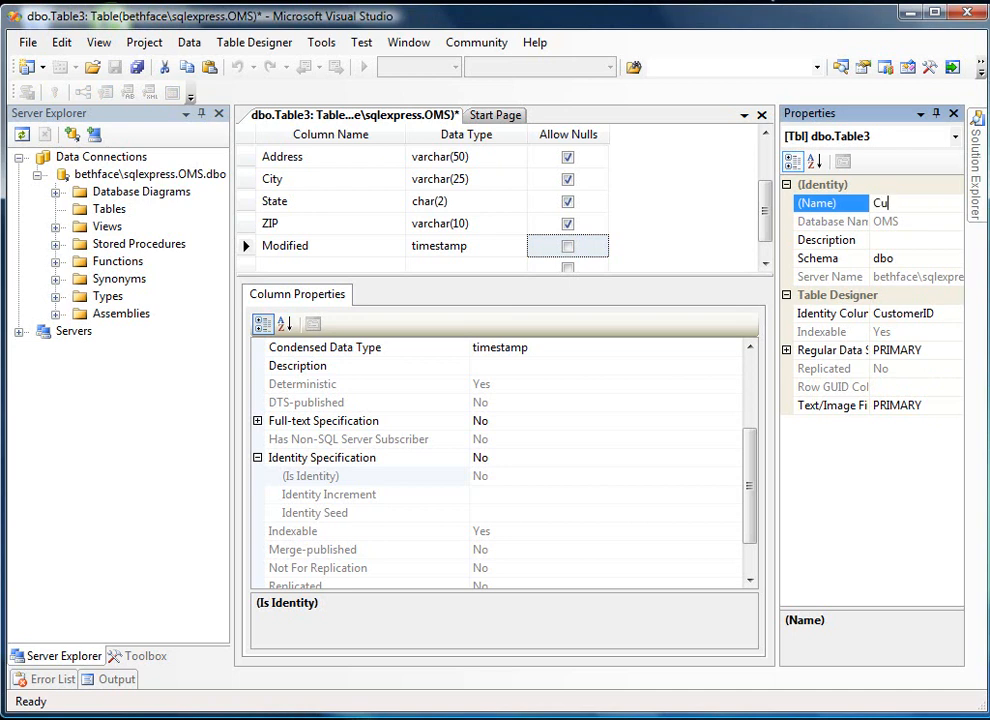
pyautogui.write('stomer')
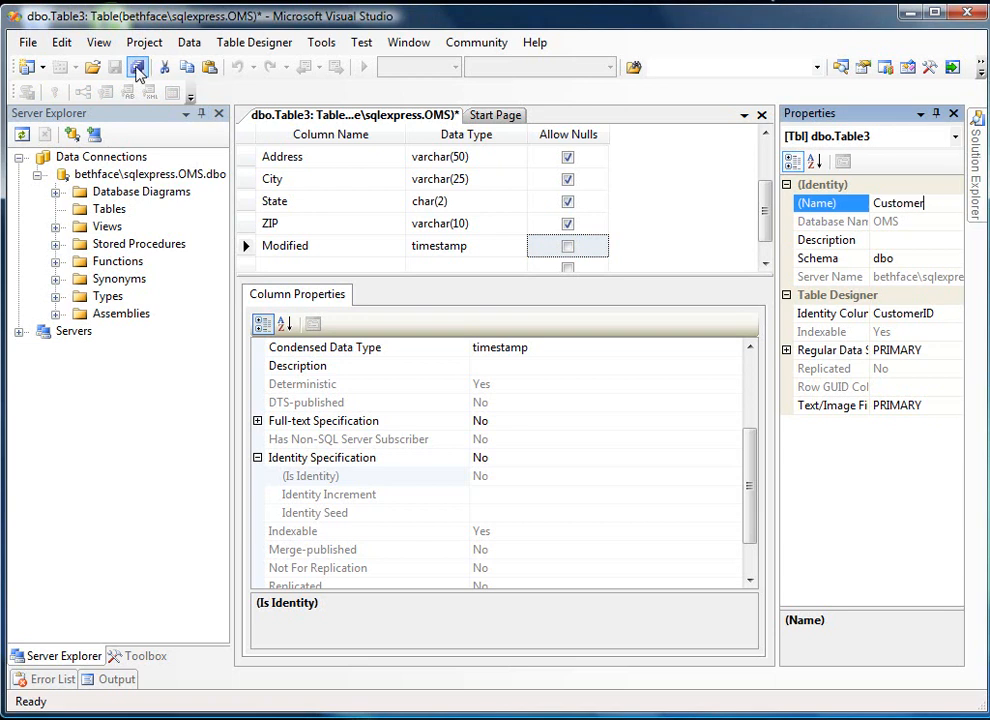
pyautogui.click(136, 67)
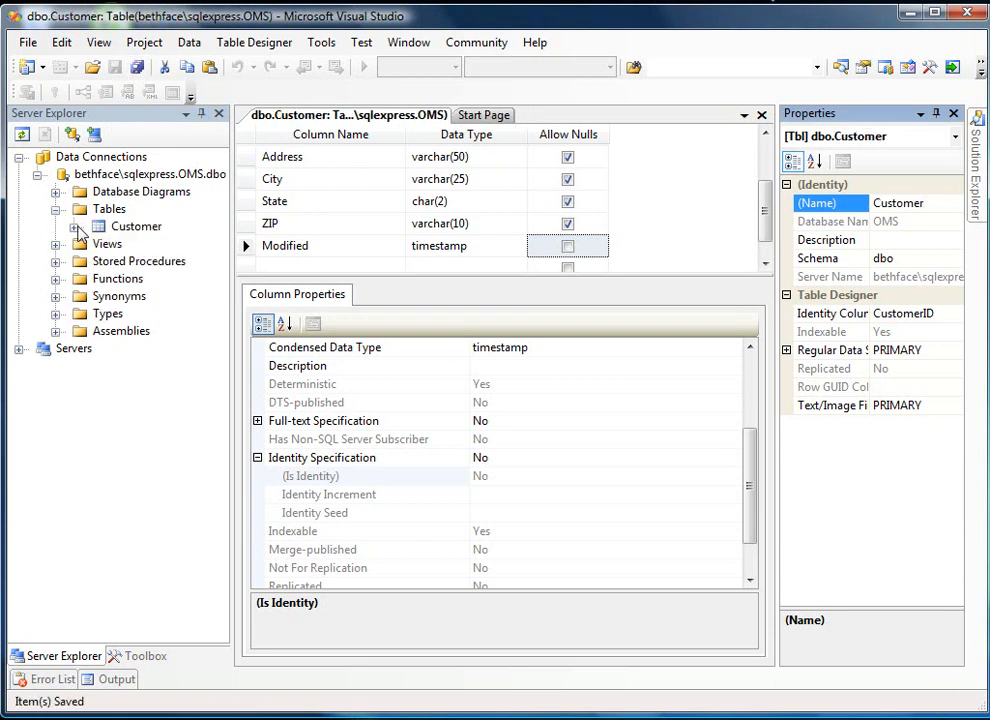
# Expand the Customer table's column list under the OMS connection and close the table definition.
pyautogui.click(74, 228)
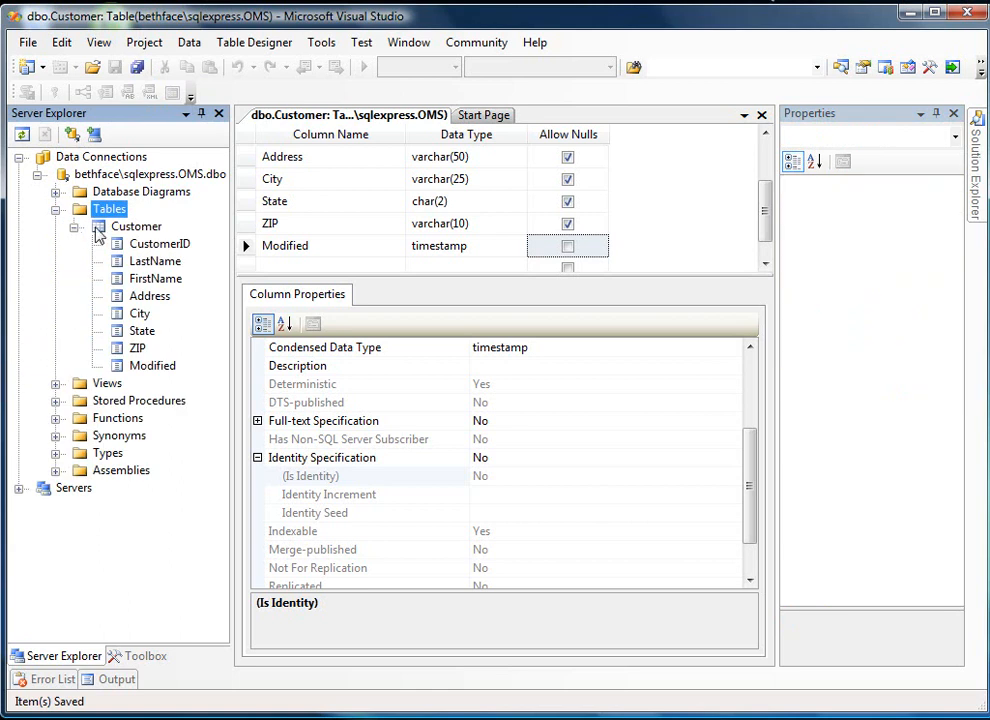
pyautogui.click(112, 718)
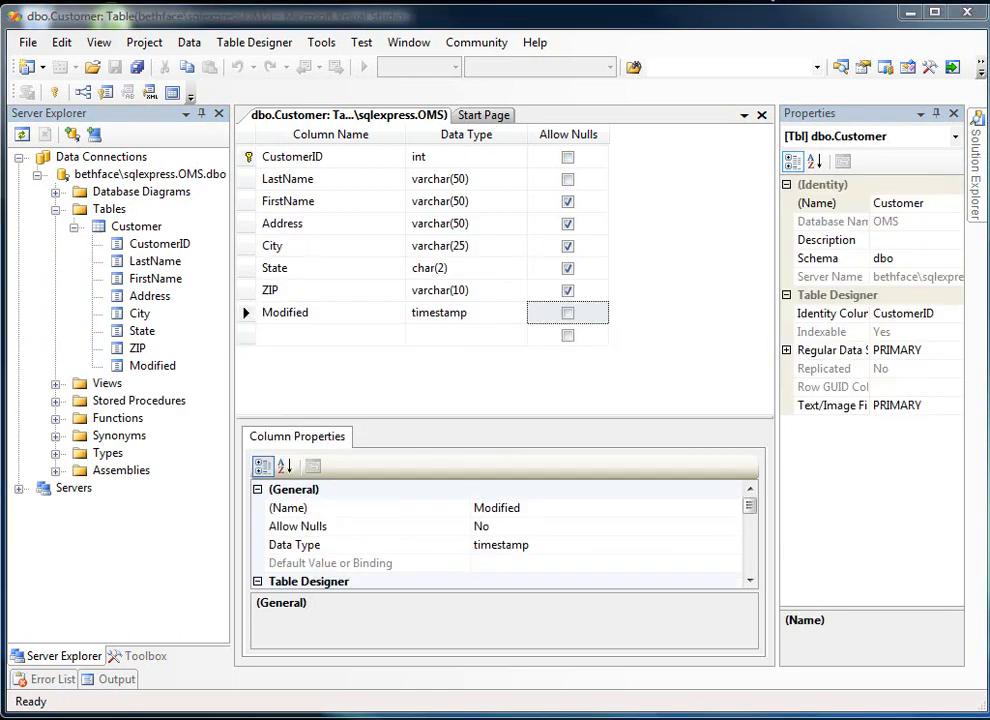
pyautogui.click(763, 116)
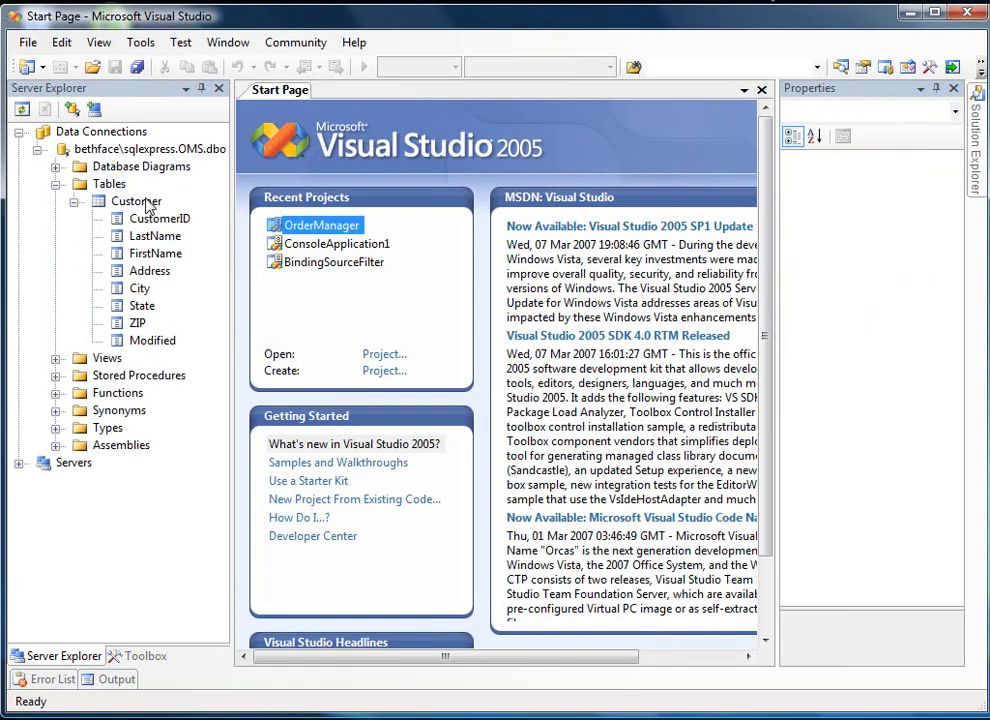
# Show the data of the Customer table.
pyautogui.click(147, 203)
pyautogui.rightClick(147, 203)
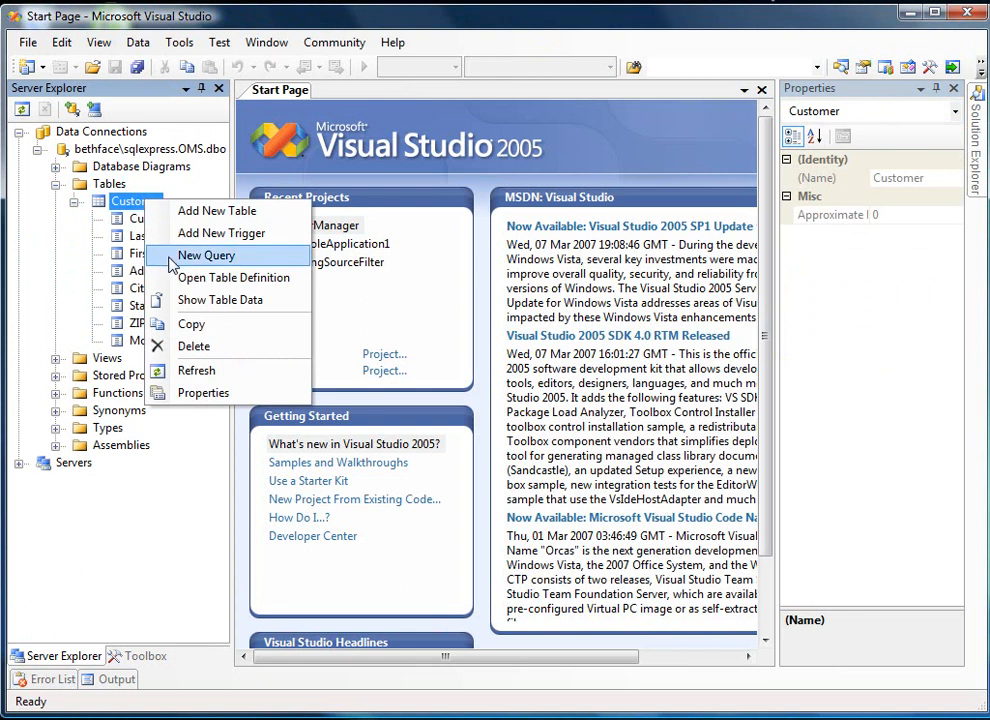
pyautogui.click(200, 302)
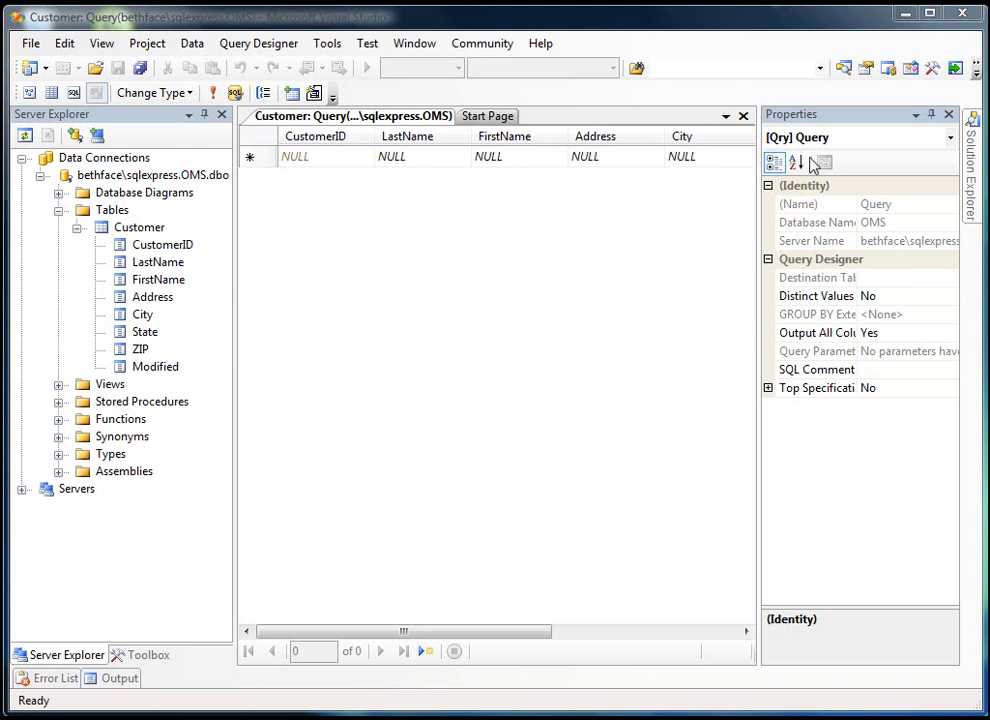
# Enter the customer's last name, first name and street address in the first row of the Customer table.
pyautogui.click(405, 157)
pyautogui.write('Massi')
pyautogui.press('Tab')
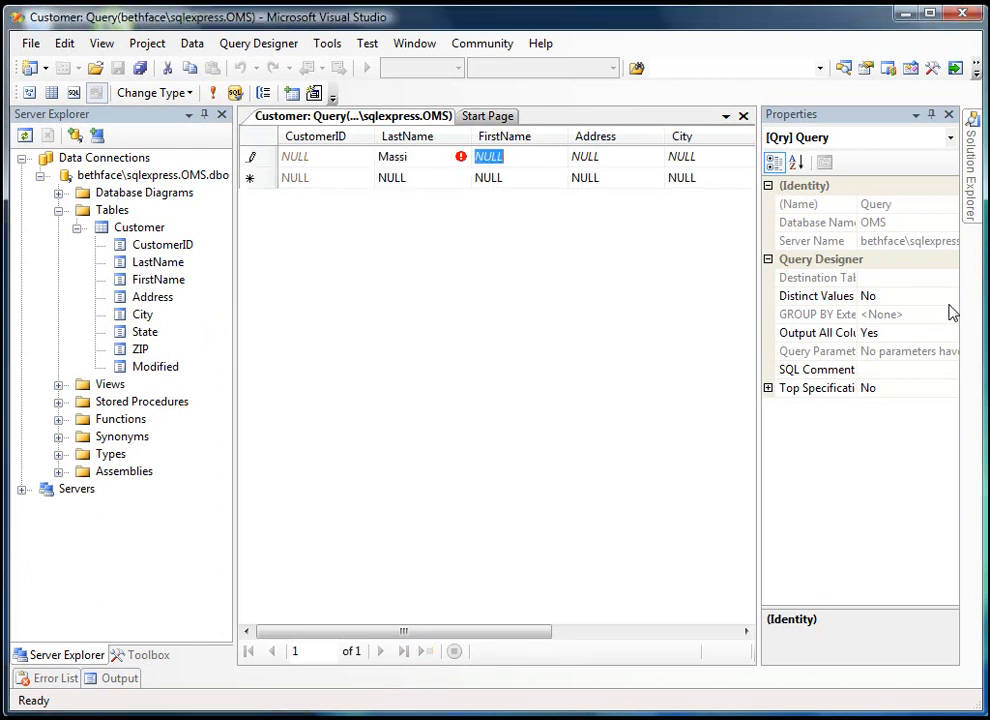
pyautogui.write('Beth')
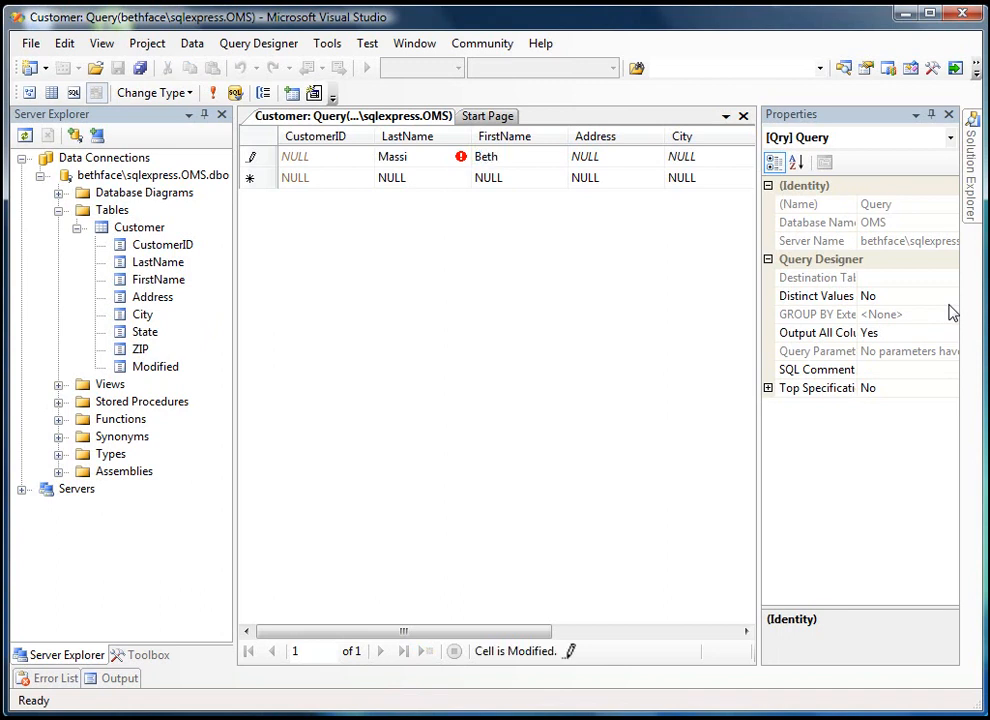
pyautogui.press('Tab')
pyautogui.write('123 Main Street')
pyautogui.press('Tab')
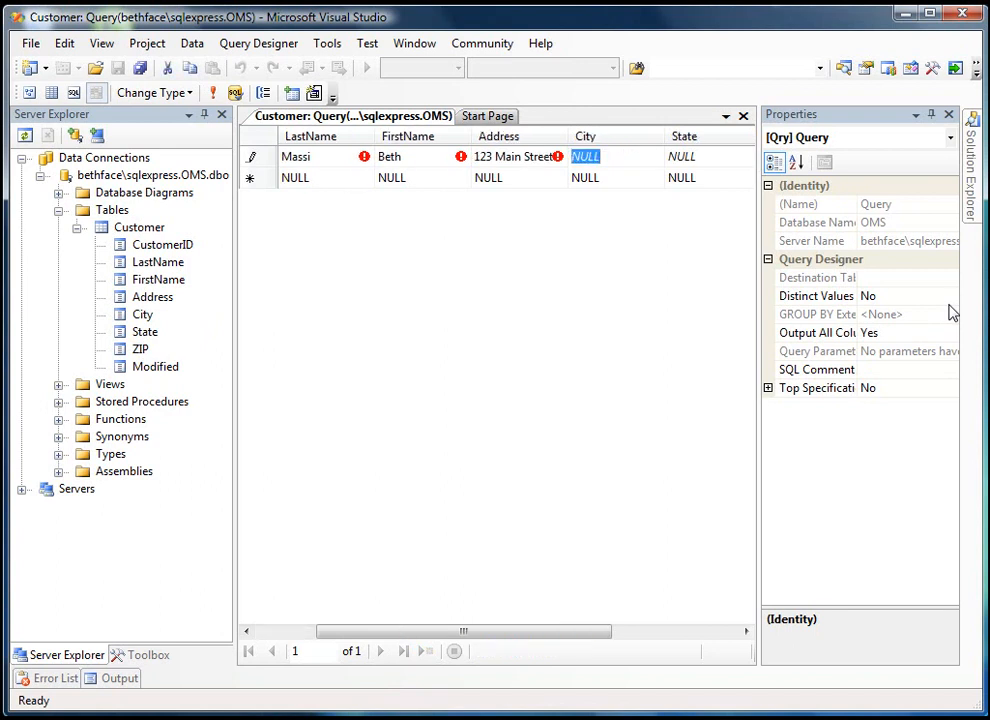
# Complete the first customer row with the city, state and ZIP code, and commit the record.
pyautogui.write('Redmo')
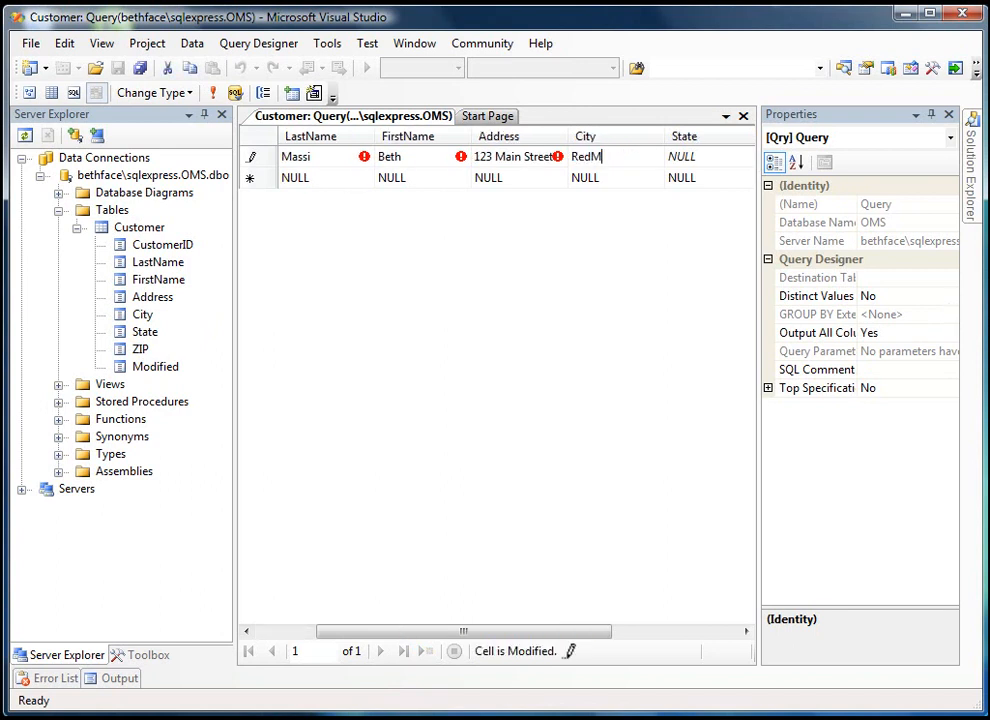
pyautogui.write('nd')
pyautogui.press('Tab')
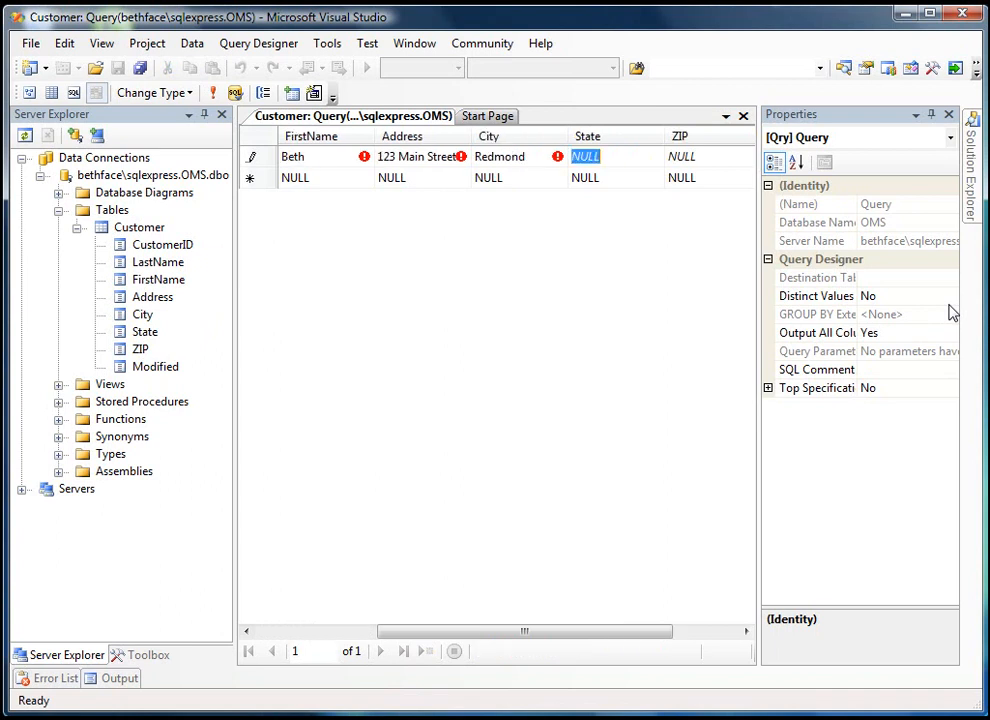
pyautogui.write('WA')
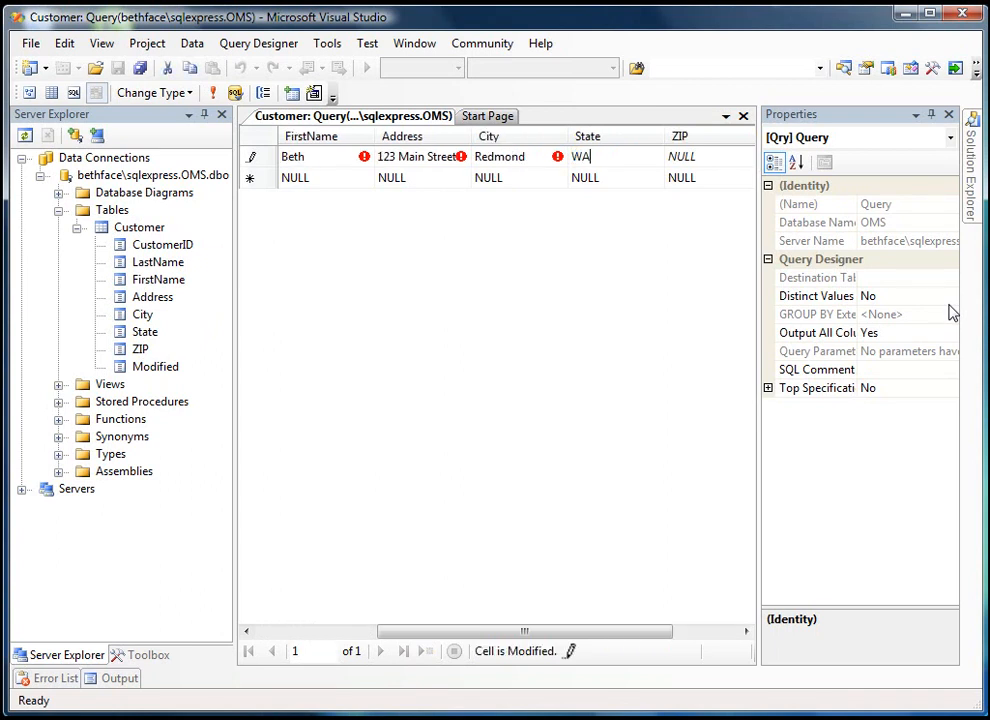
pyautogui.press('Tab')
pyautogui.write('9')
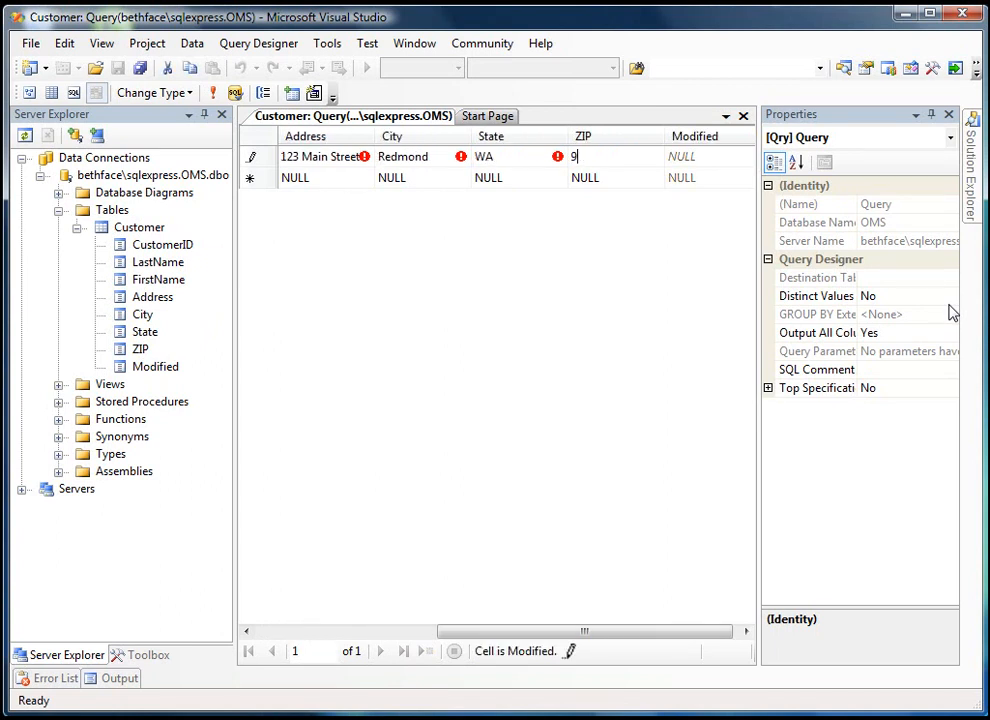
pyautogui.write('8052')
pyautogui.press('Return')
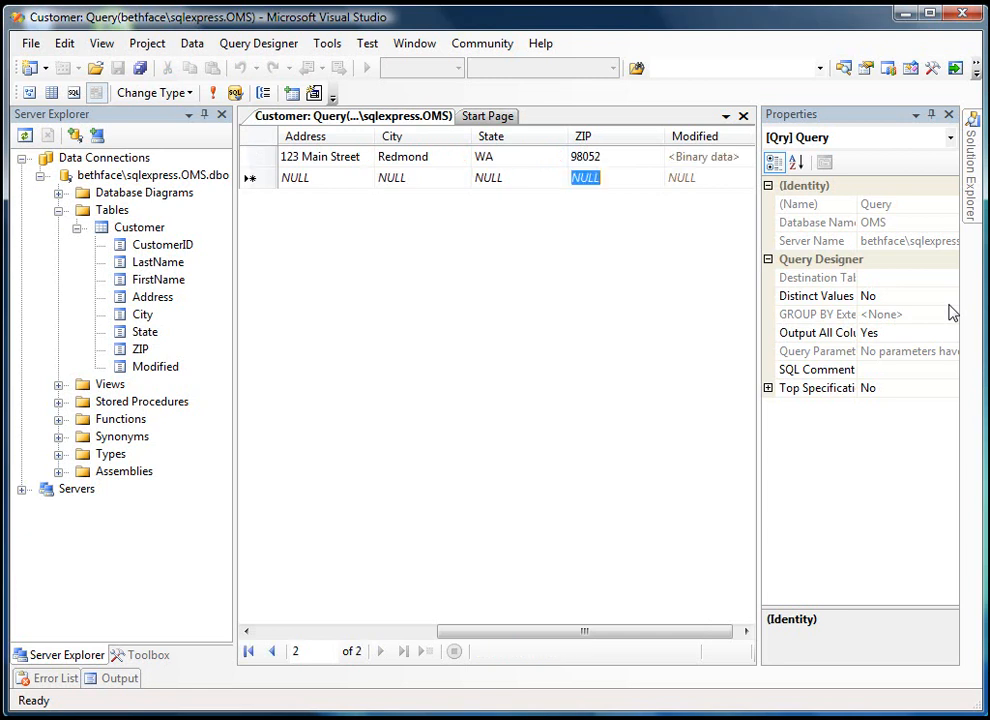
# Try to commit a second customer row with FirstName Test and LastName left null, and dismiss the error dialog.
pyautogui.press('Left')
pyautogui.press('Left')
pyautogui.press('Left')
pyautogui.press('Left')
pyautogui.press('Left')
pyautogui.press('Left')
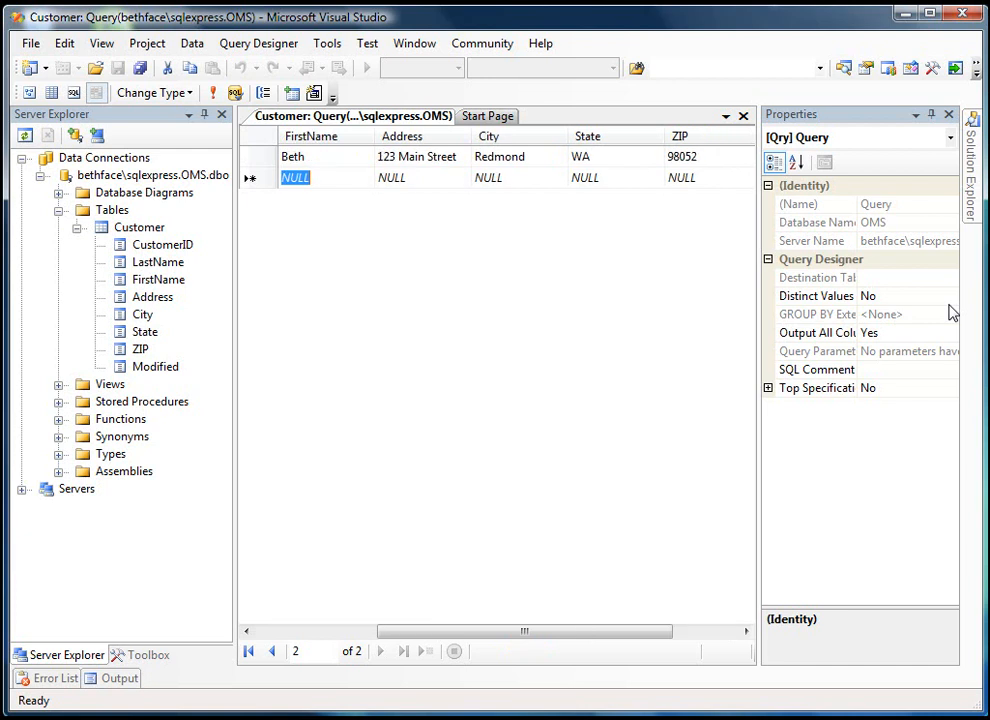
pyautogui.press('Right')
pyautogui.press('Right')
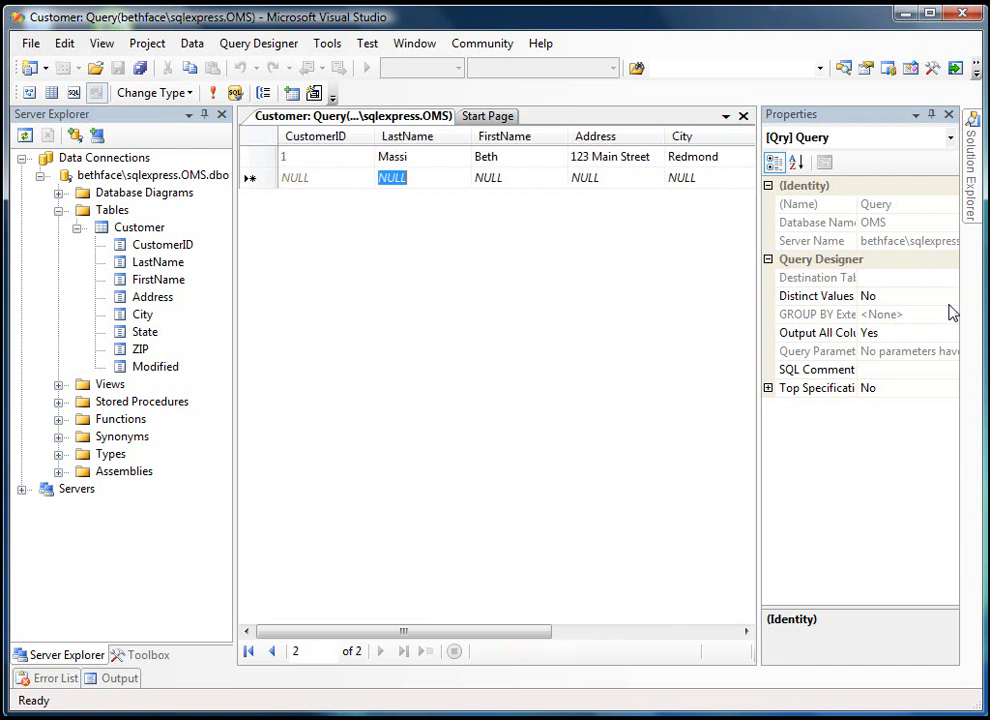
pyautogui.write('Test')
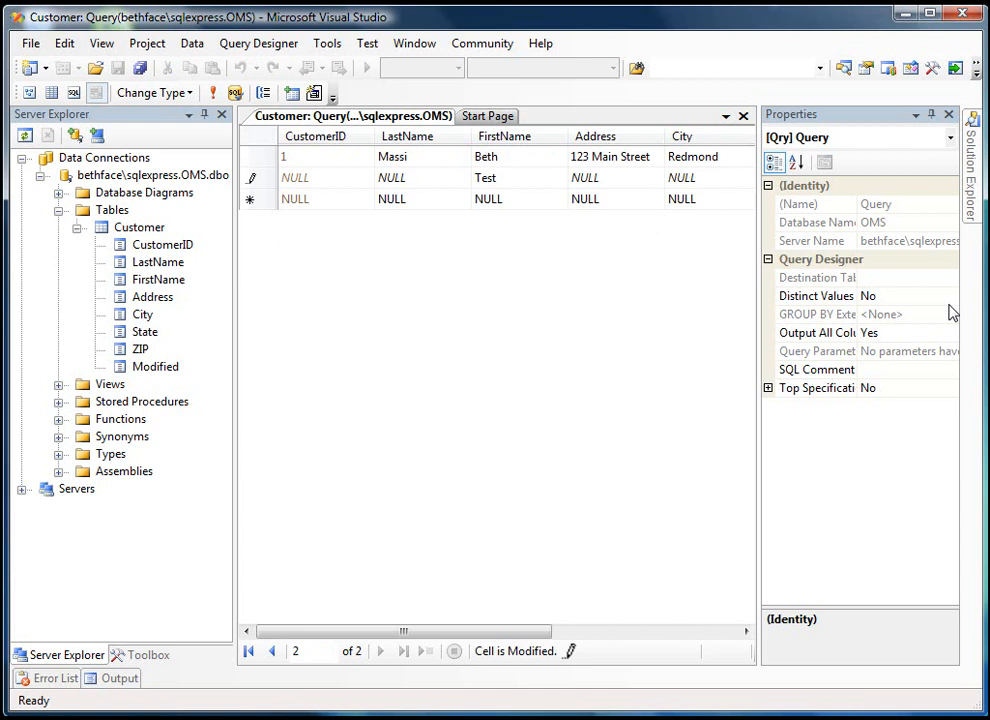
pyautogui.press('Return')
pyautogui.moveTo(818, 401); pyautogui.dragTo(547, 256)
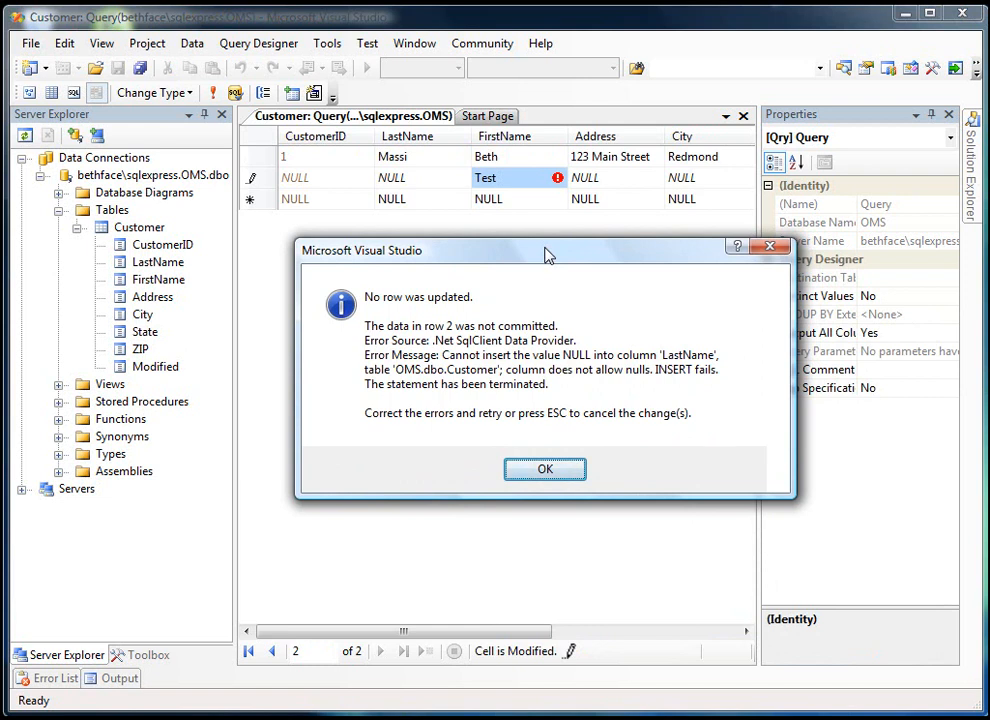
pyautogui.click(533, 462)
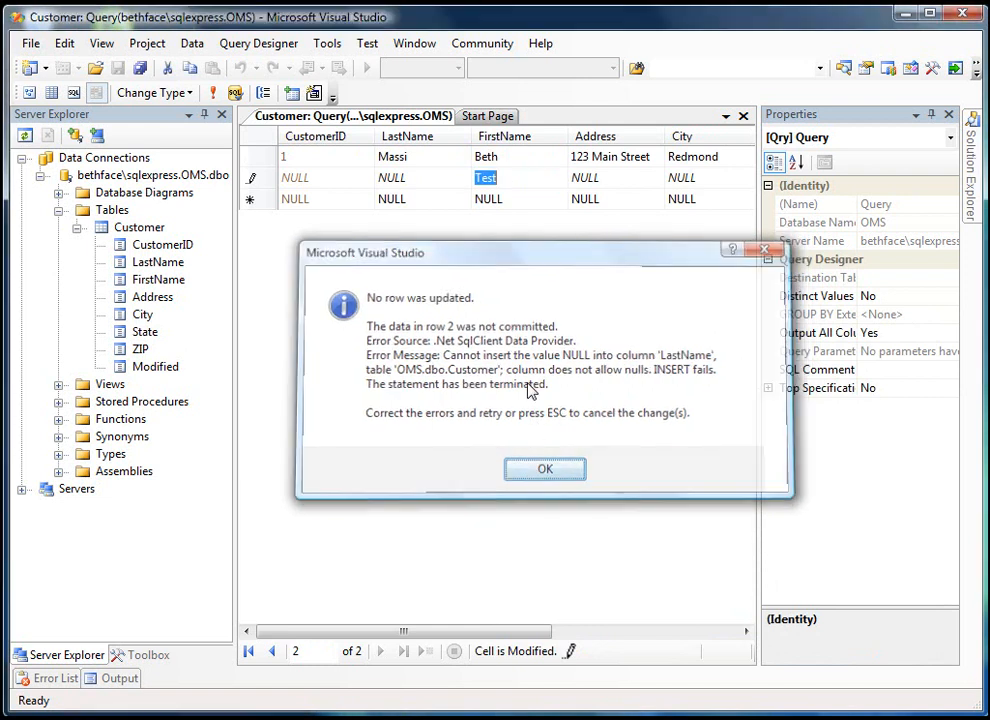
# Set the second customer row's LastName to Cool, commit the record, and close the Customer data view.
pyautogui.click(411, 178)
pyautogui.write('Cool')
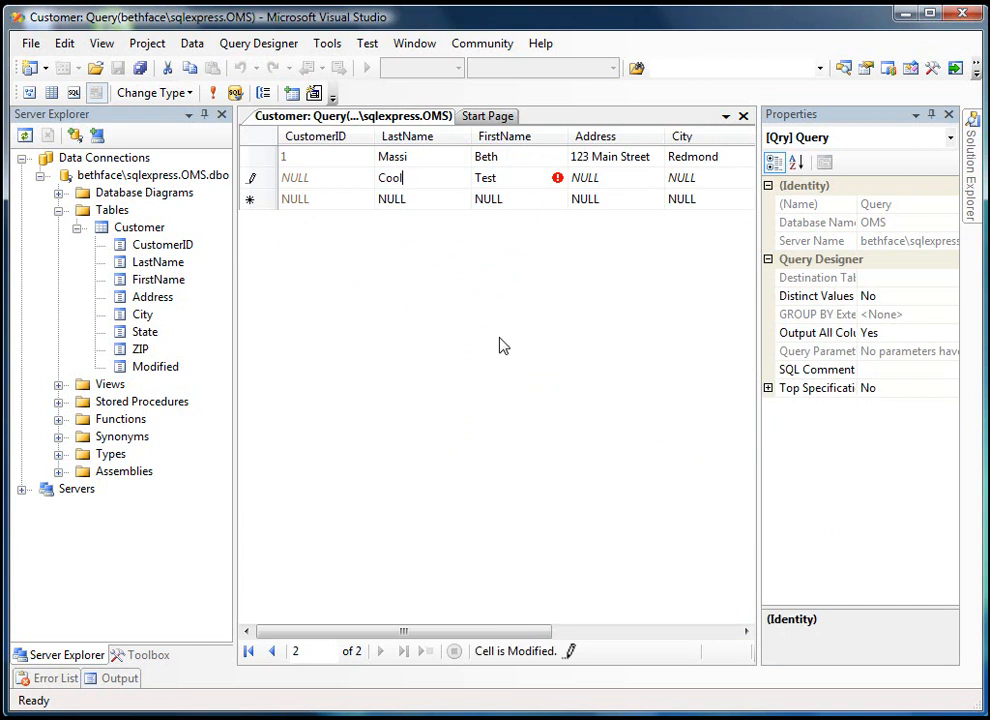
pyautogui.press('Up')
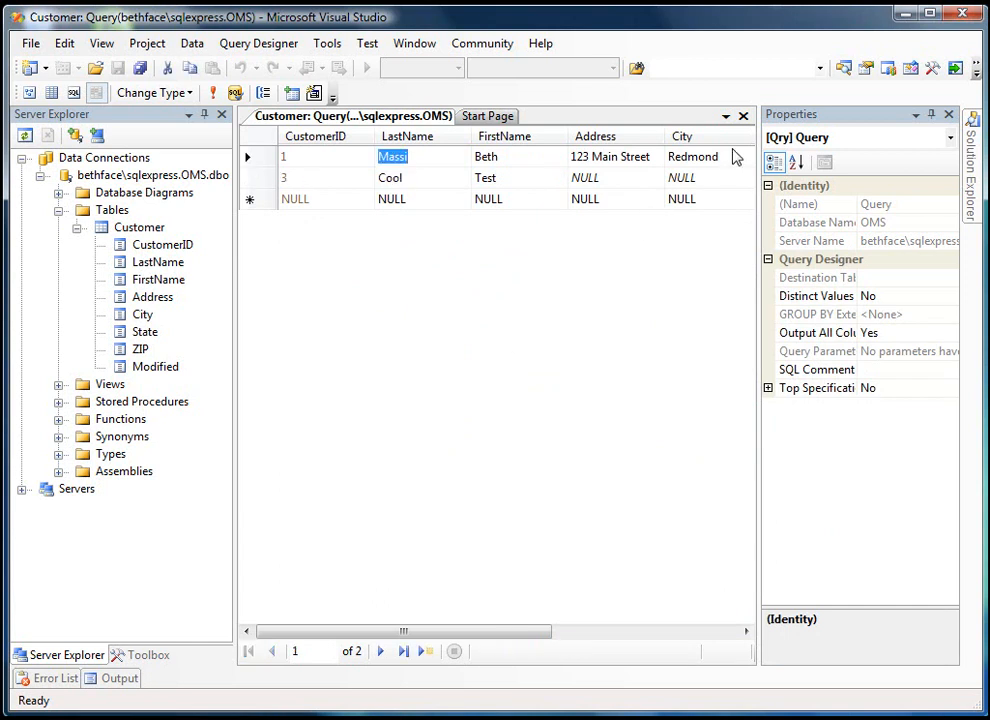
pyautogui.click(743, 117)
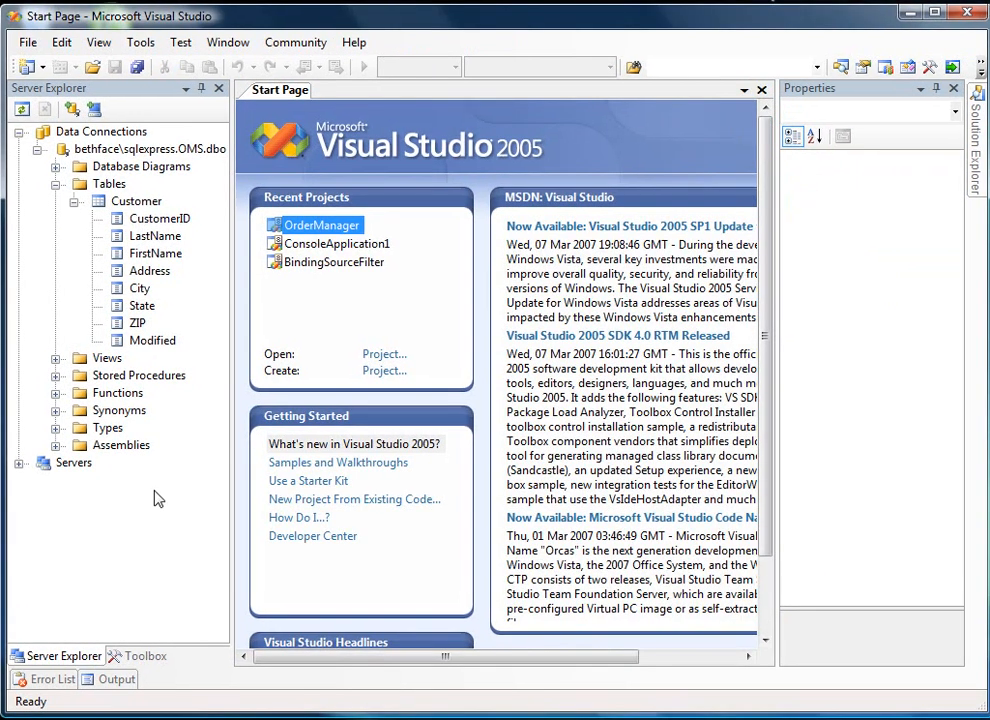
# Add a new table to the OMS database with a ProductID column of type int that does not allow nulls.
pyautogui.rightClick(82, 192)
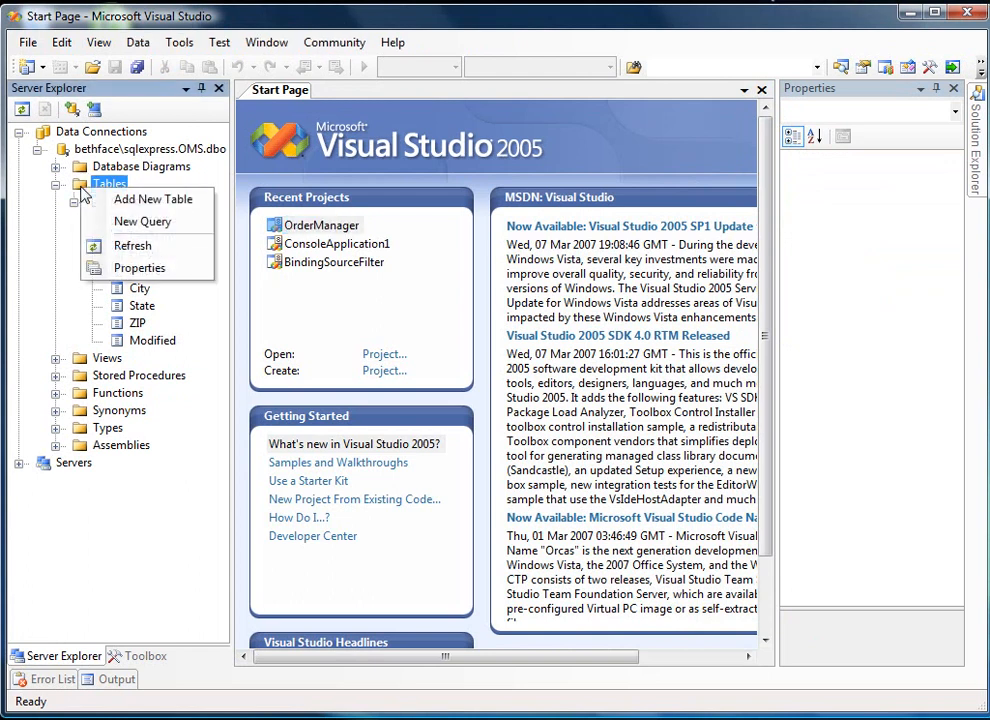
pyautogui.click(103, 207)
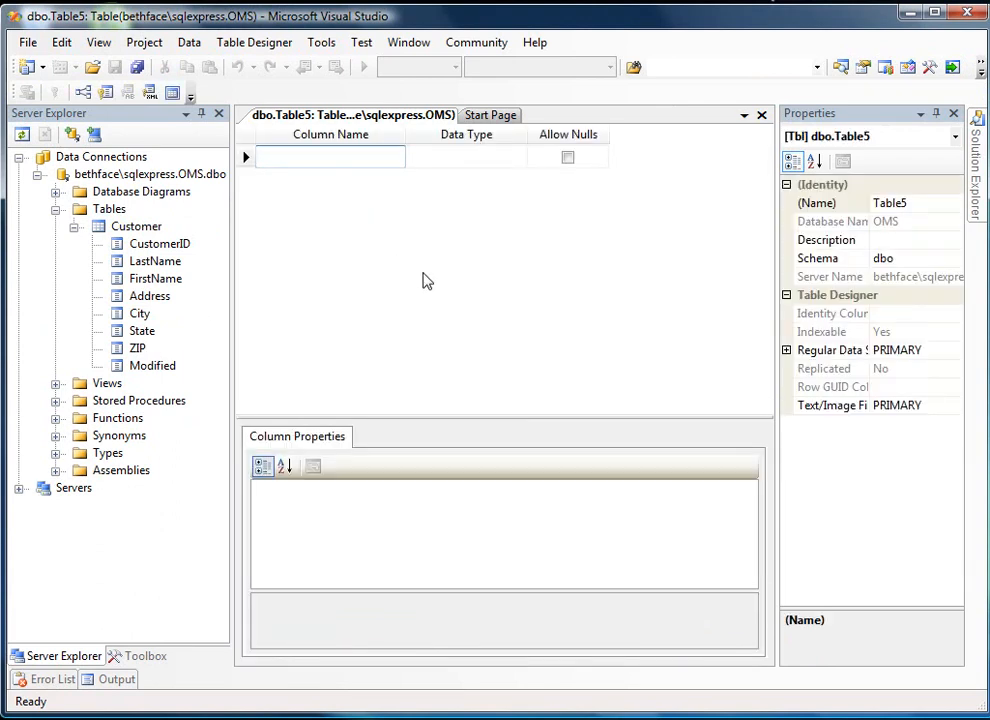
pyautogui.write('P')
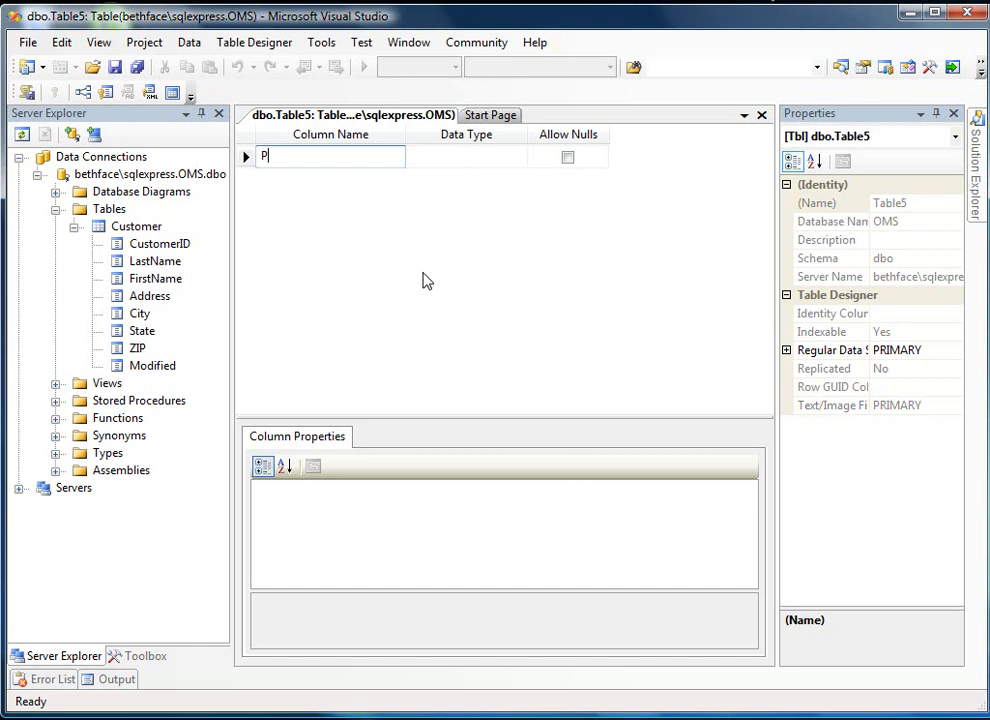
pyautogui.write('roductID')
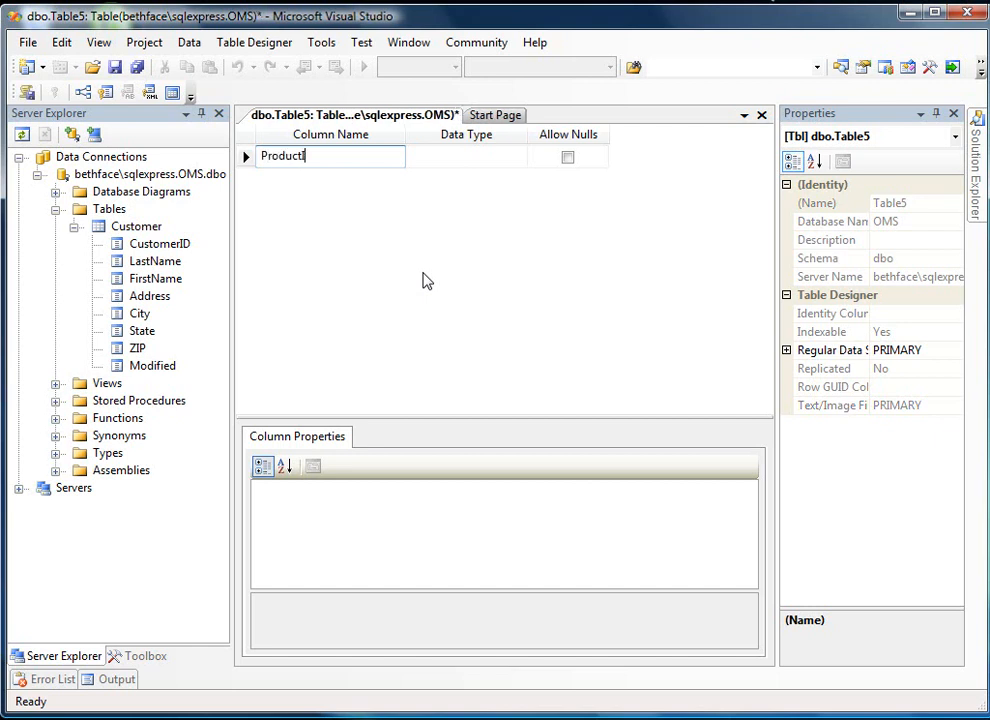
pyautogui.press('Tab')
pyautogui.write('int')
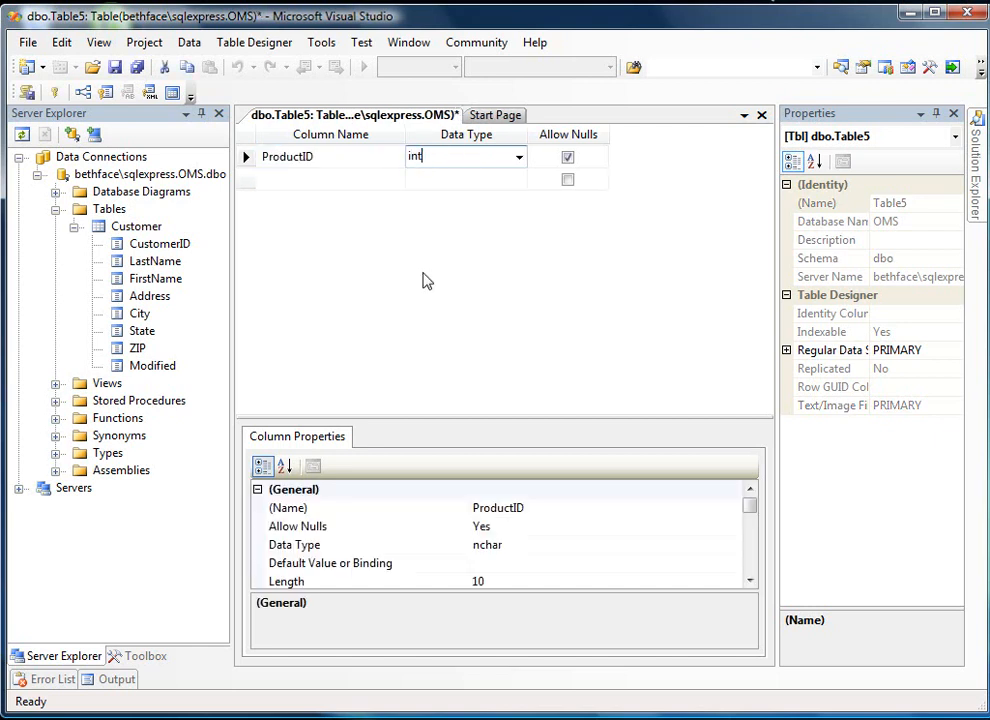
pyautogui.press('Tab')
pyautogui.press('space')
# Make ProductID an identity column and set it as the table's primary key.
pyautogui.moveTo(749, 506); pyautogui.dragTo(751, 553)
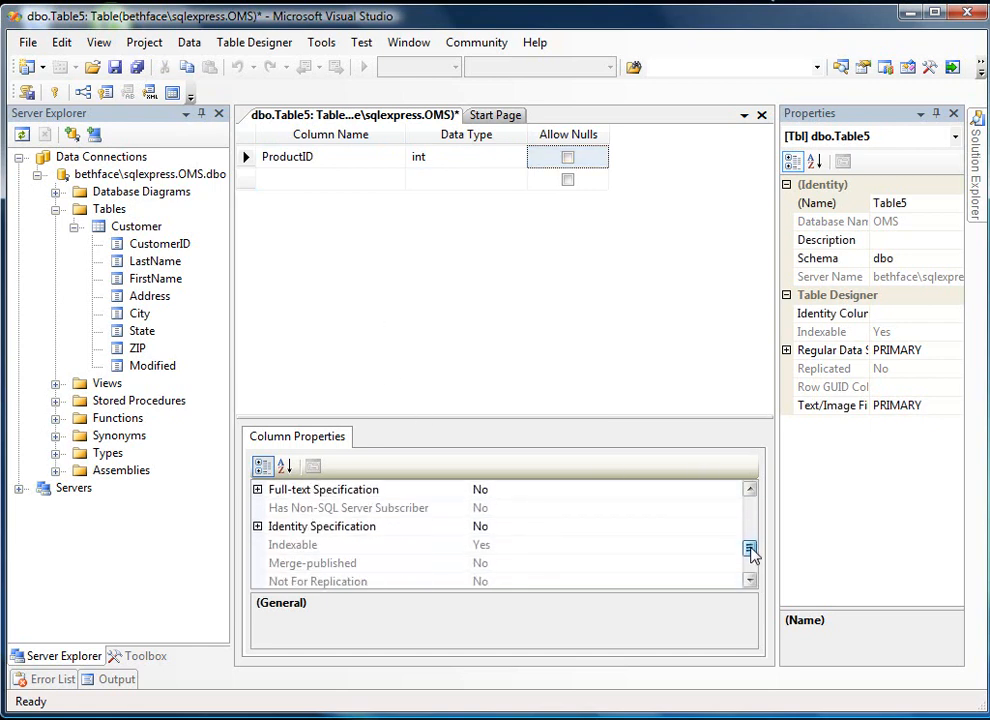
pyautogui.click(257, 527)
pyautogui.doubleClick(513, 545)
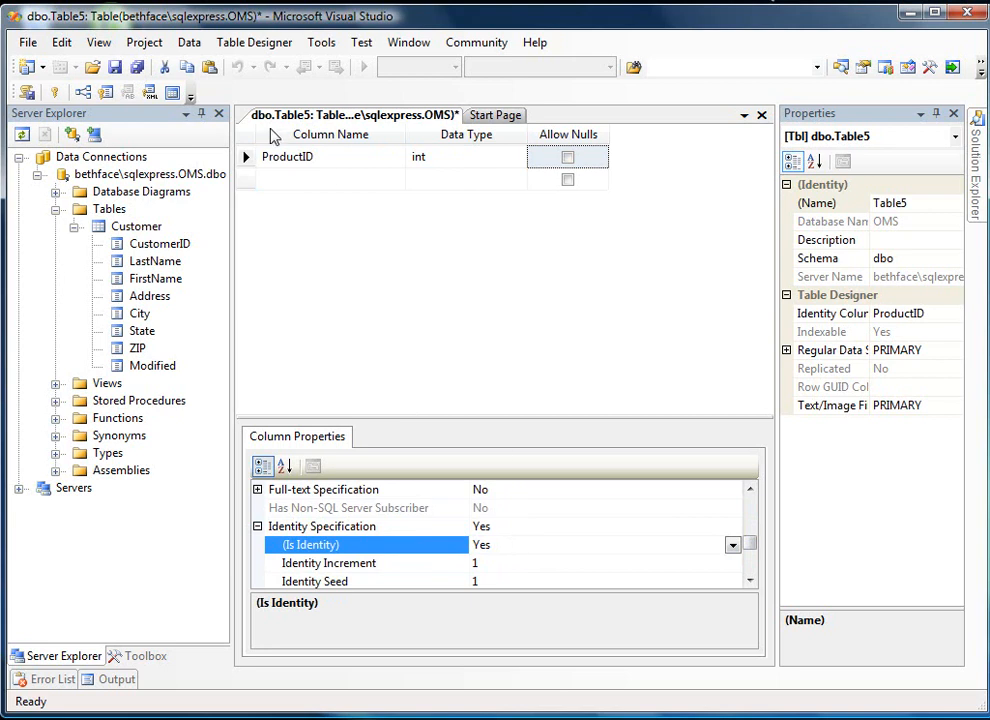
pyautogui.rightClick(244, 158)
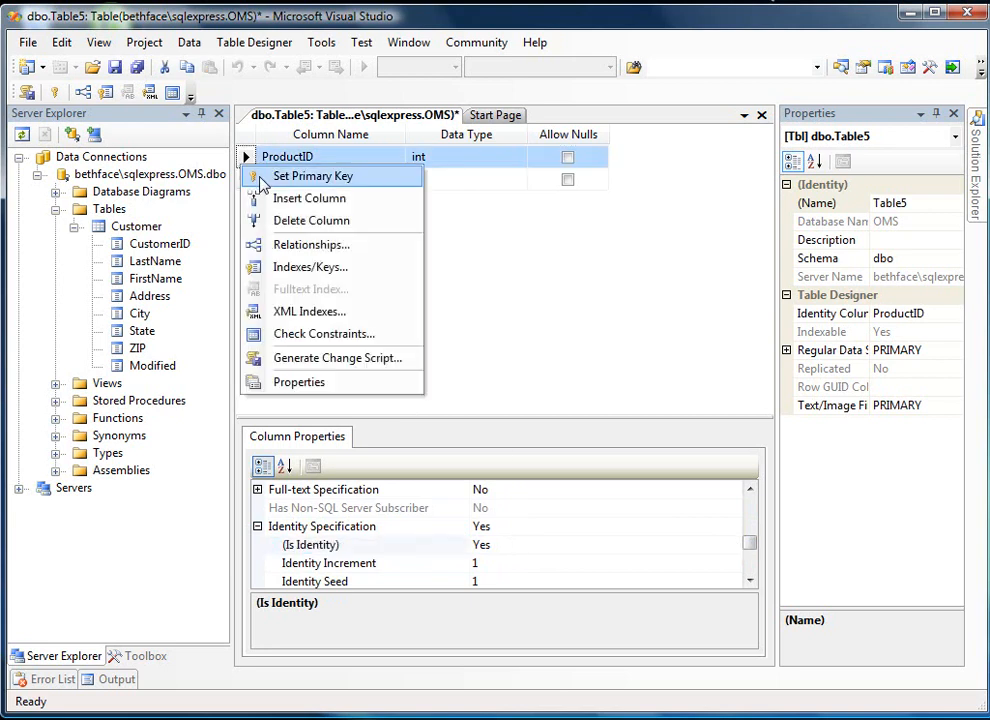
pyautogui.click(275, 179)
# Add a Name column of type varchar(50) that allows nulls below ProductID.
pyautogui.click(296, 180)
pyautogui.write('Name')
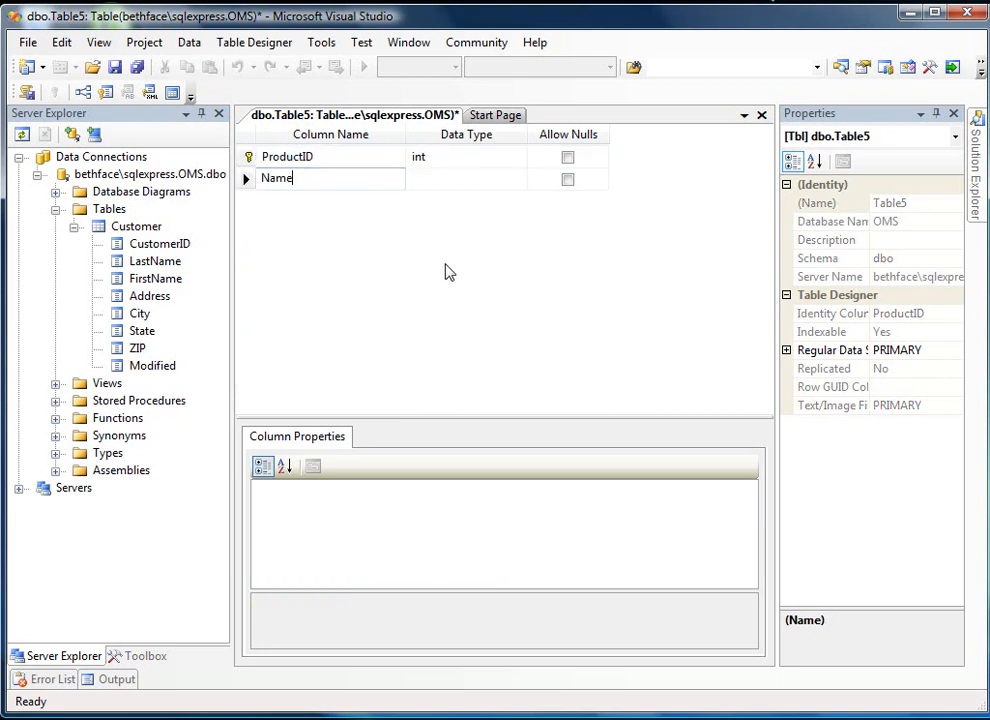
pyautogui.press('Tab')
pyautogui.write('varcha')
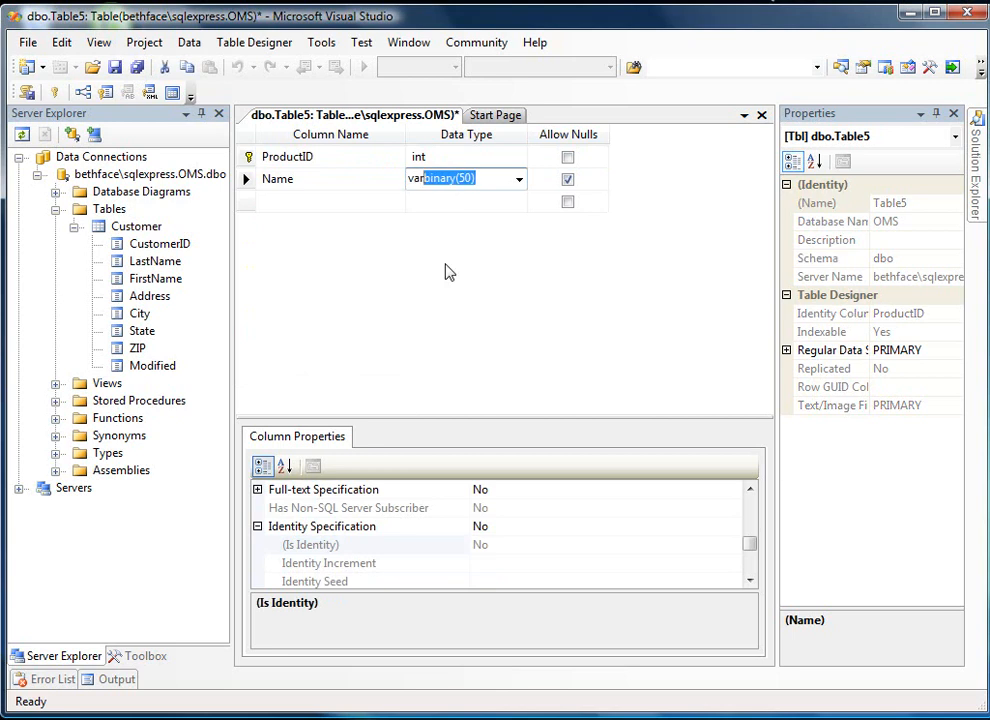
pyautogui.press('Tab')
pyautogui.press('Tab')
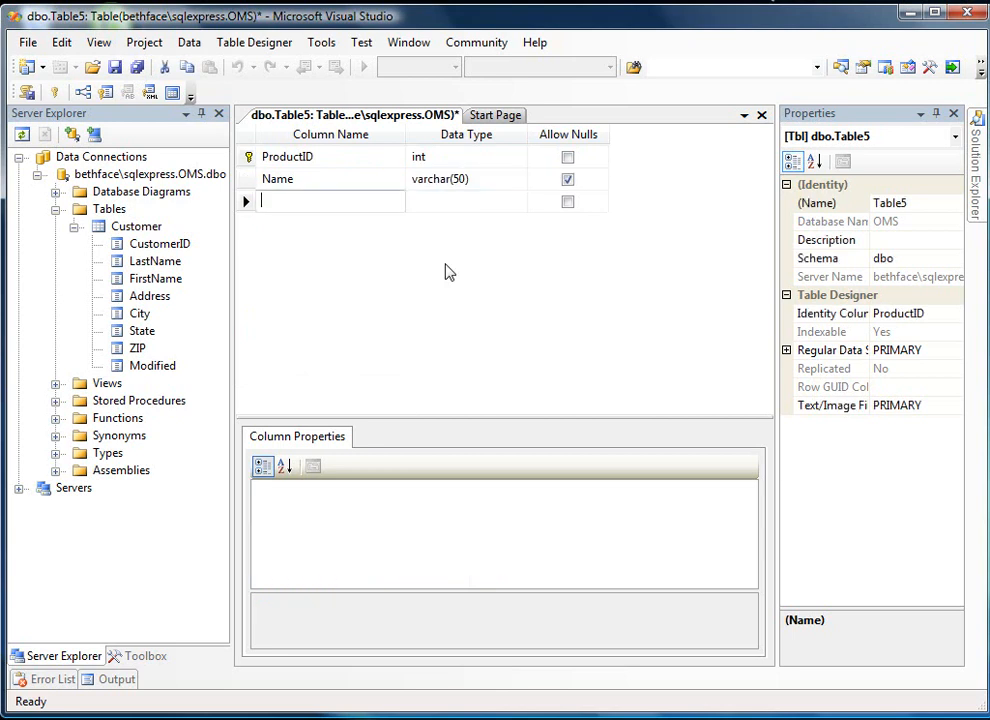
# Add a Description column of type varchar(100) that allows nulls below Name.
pyautogui.write('Desc')
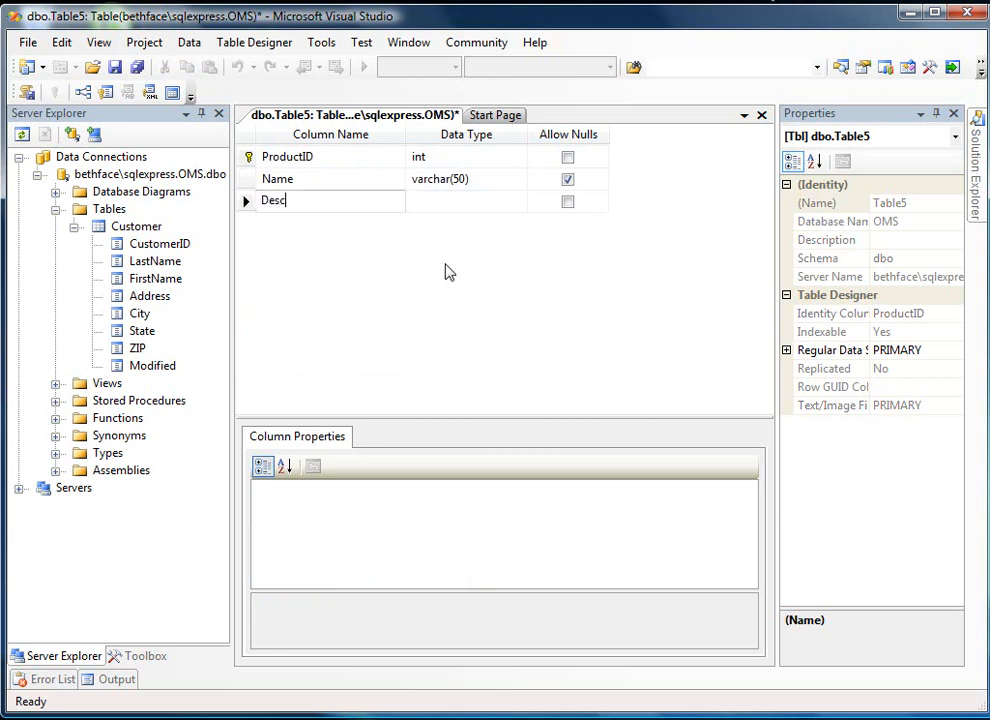
pyautogui.write('ription')
pyautogui.press('Tab')
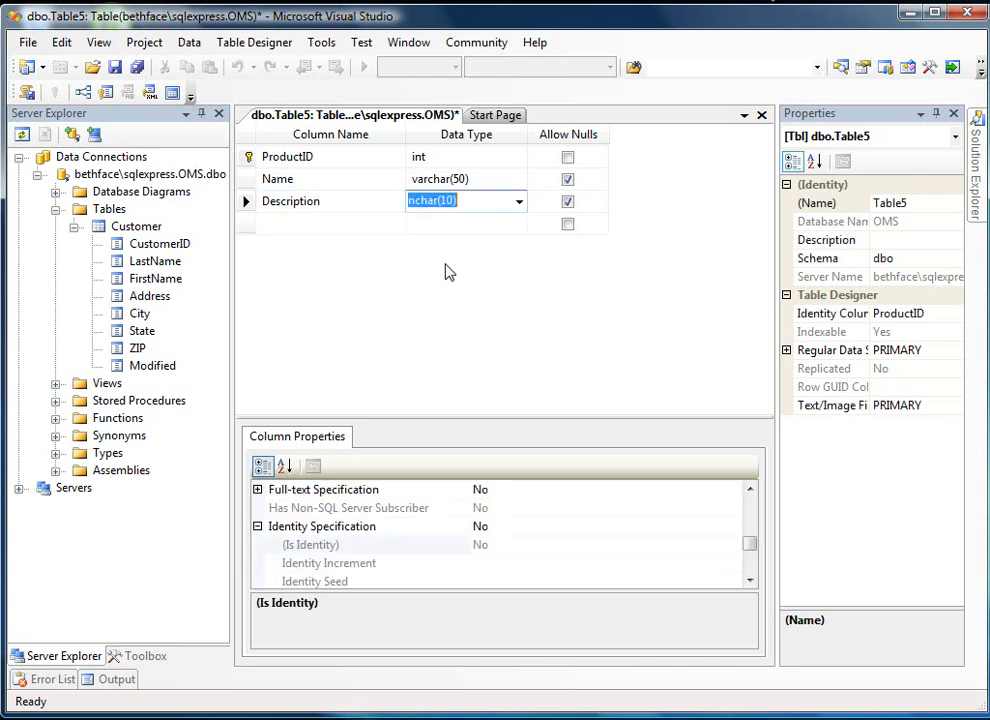
pyautogui.write('varch')
pyautogui.write('ar(100)')
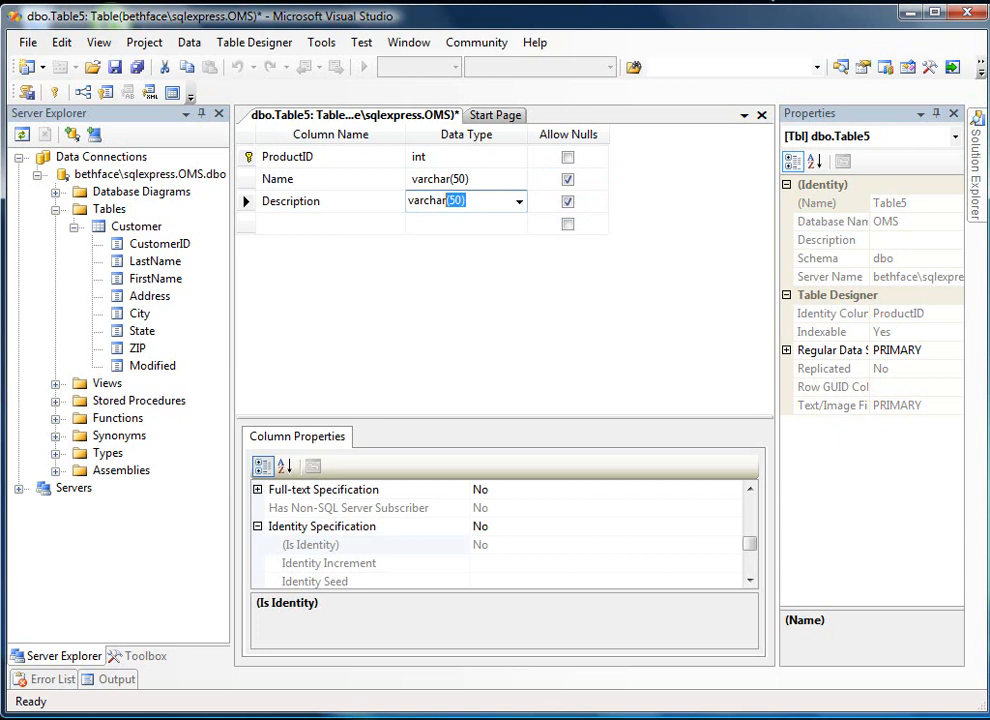
pyautogui.press('Tab')
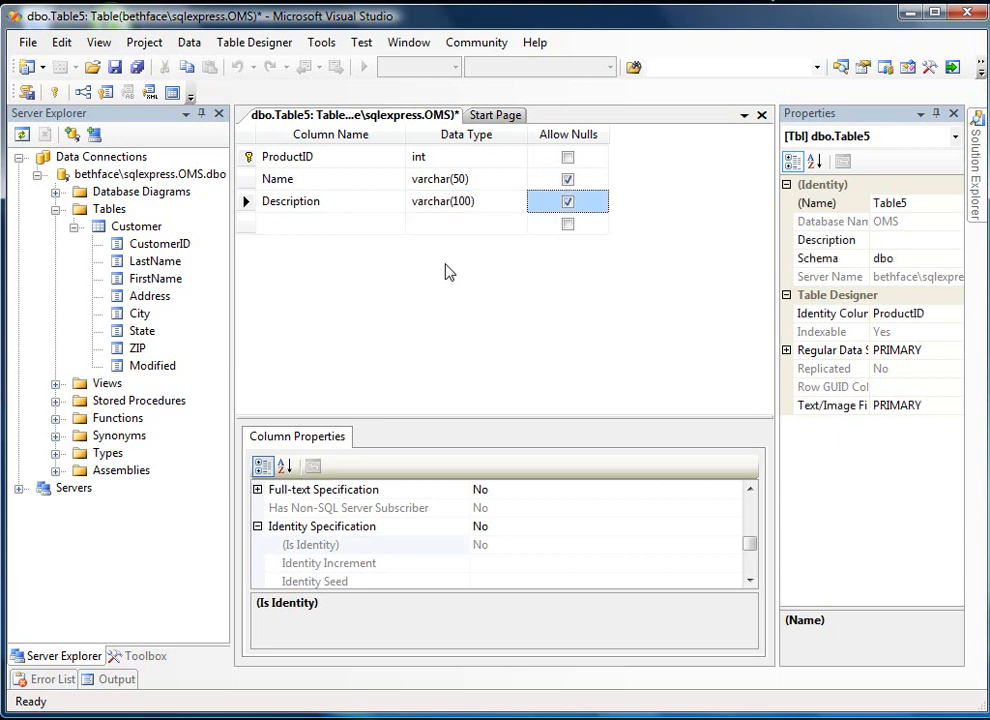
# Save the table under the name Product, expand its column list in the database tree, and close its design.
pyautogui.click(920, 202)
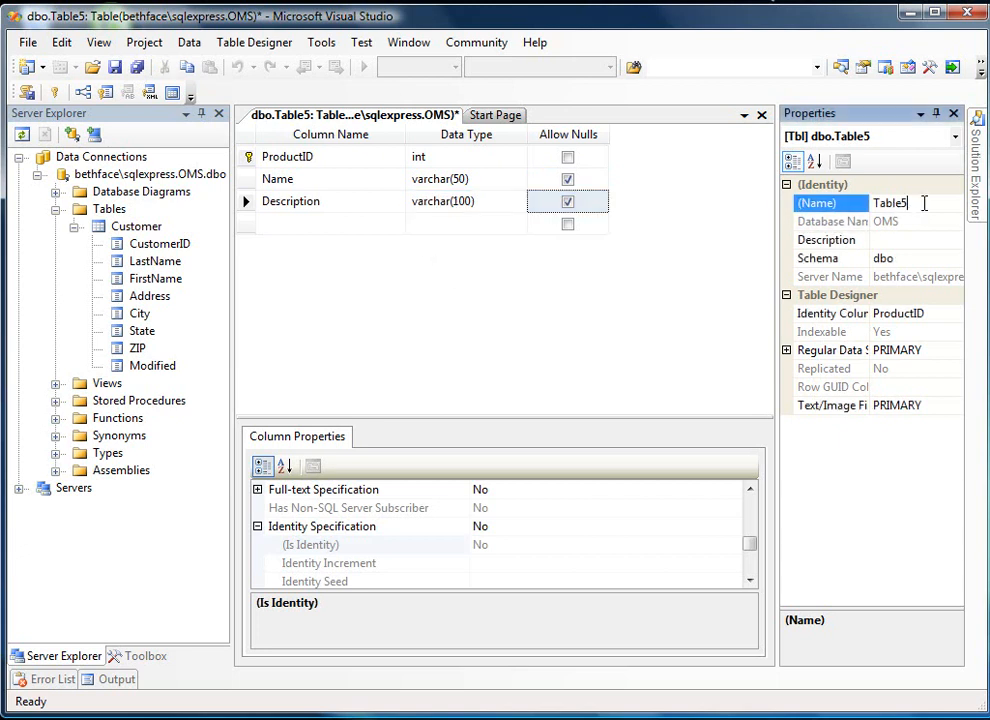
pyautogui.write('P')
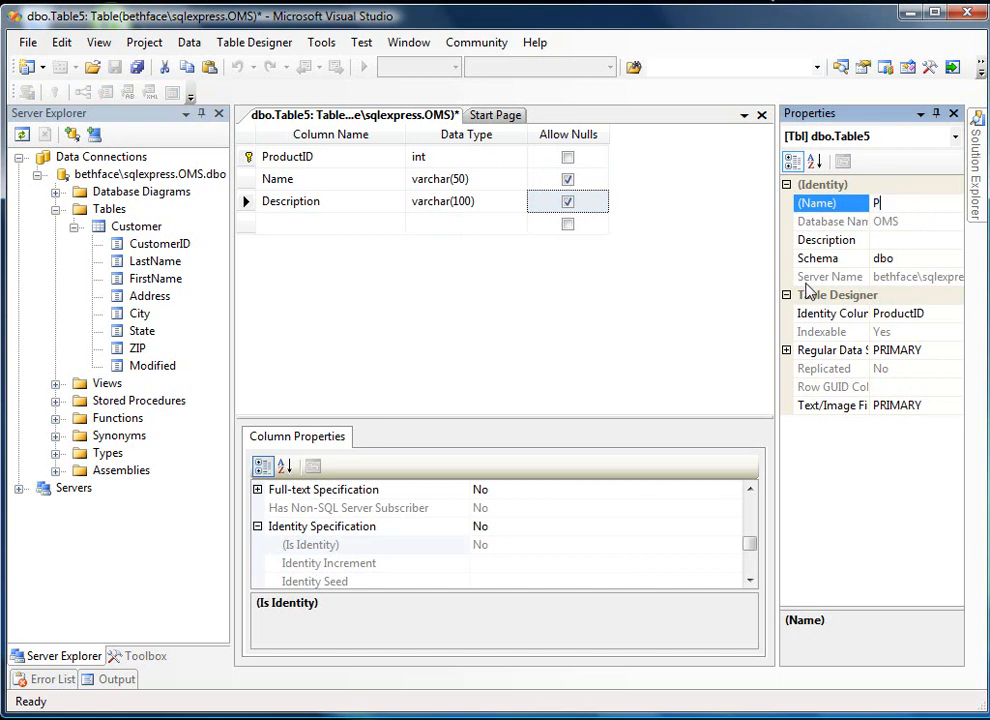
pyautogui.write('roduct')
pyautogui.click(139, 67)
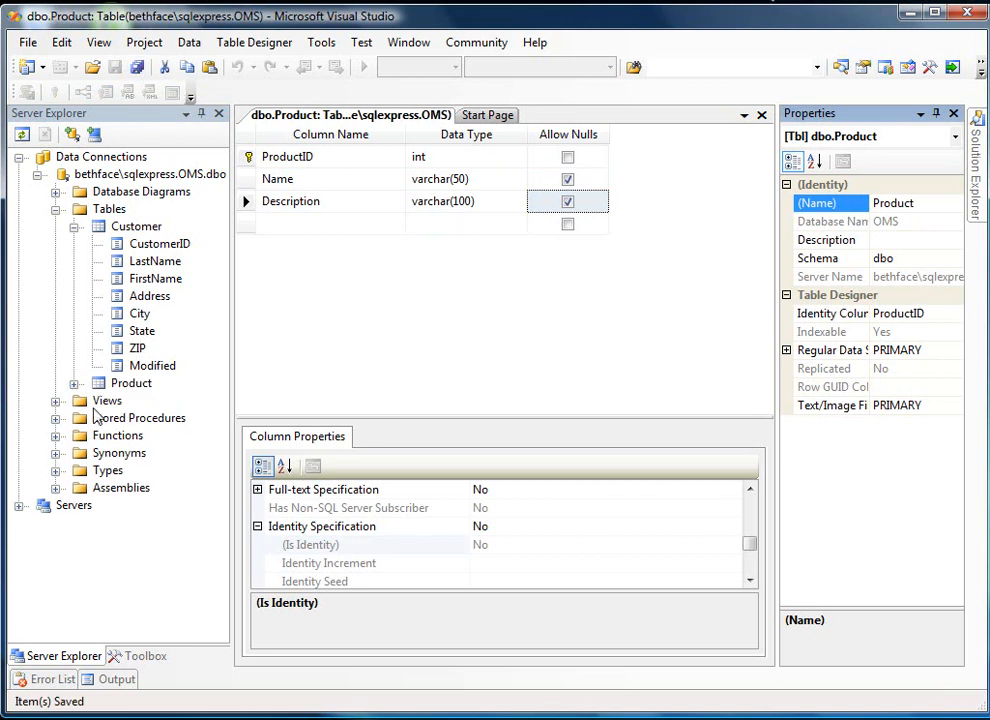
pyautogui.click(74, 383)
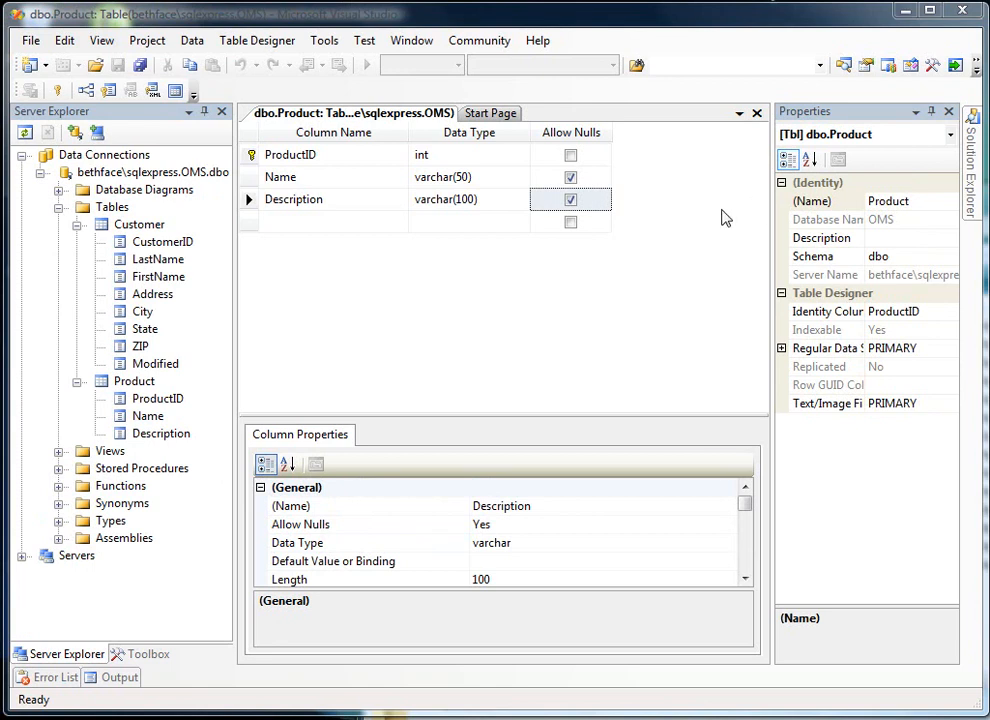
pyautogui.click(757, 115)
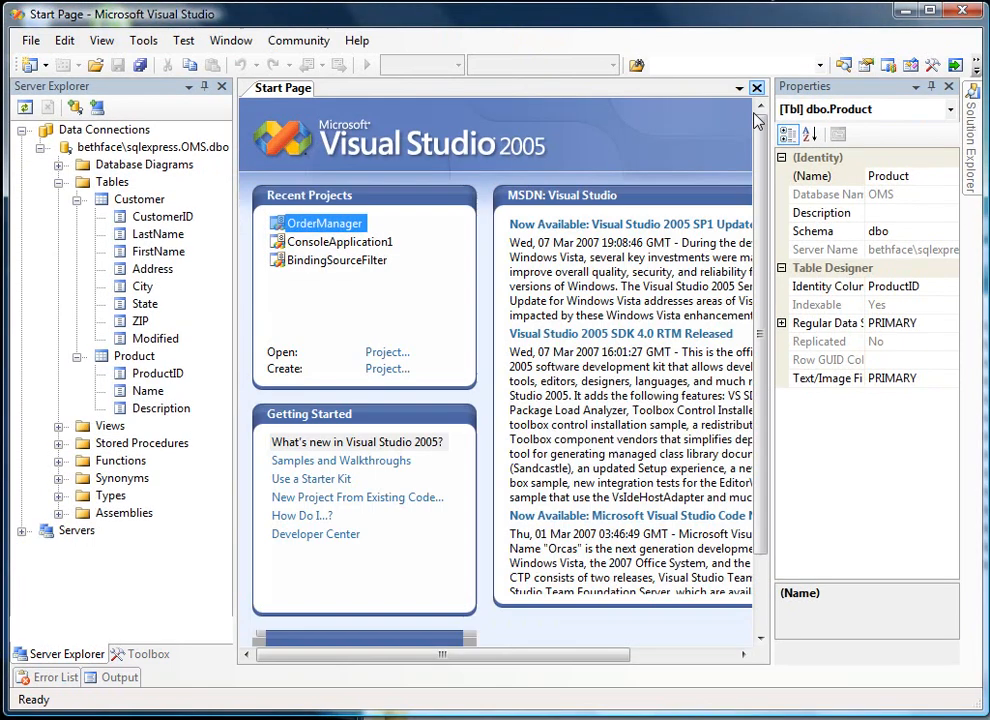
# Add another new table to the OMS database and name it Orders.
pyautogui.rightClick(116, 184)
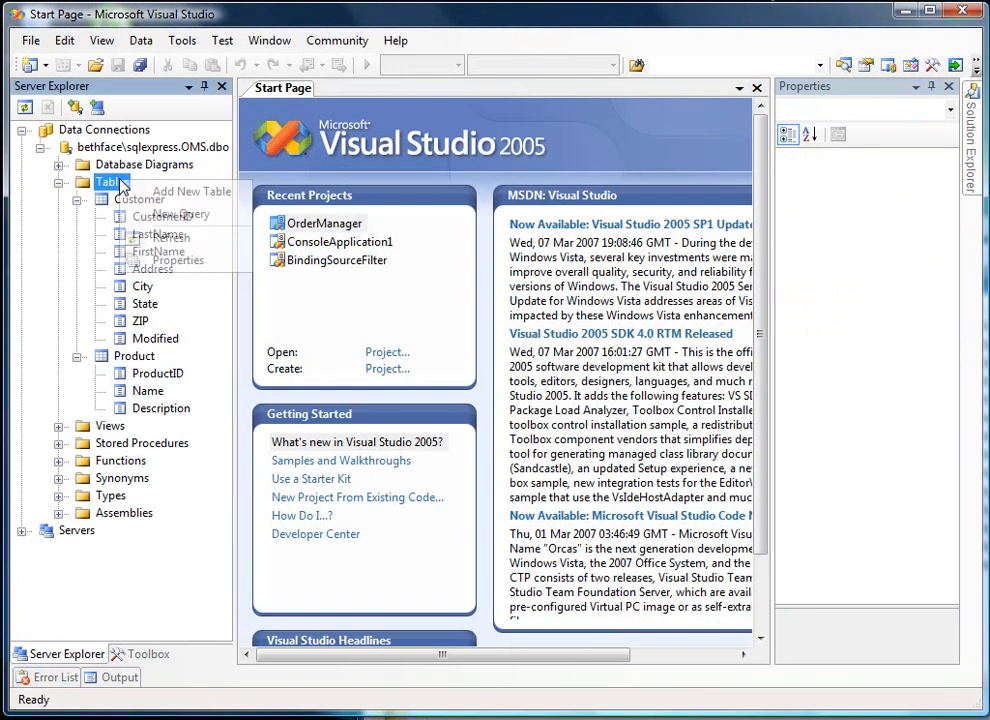
pyautogui.click(150, 193)
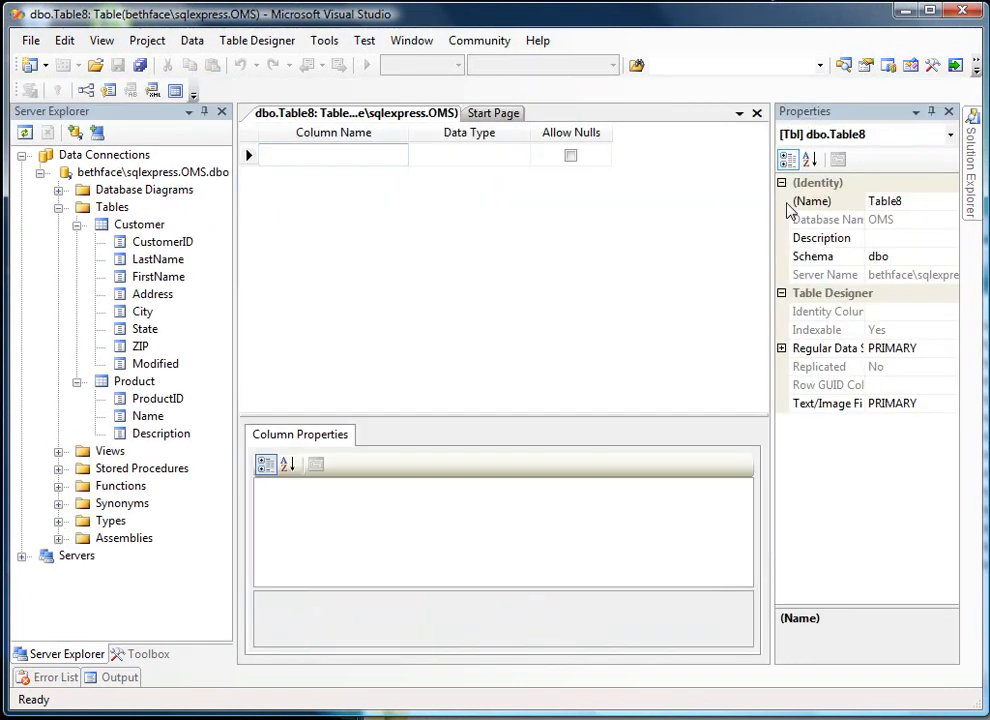
pyautogui.click(912, 201)
pyautogui.moveTo(912, 201); pyautogui.dragTo(866, 201)
pyautogui.write('Orders')
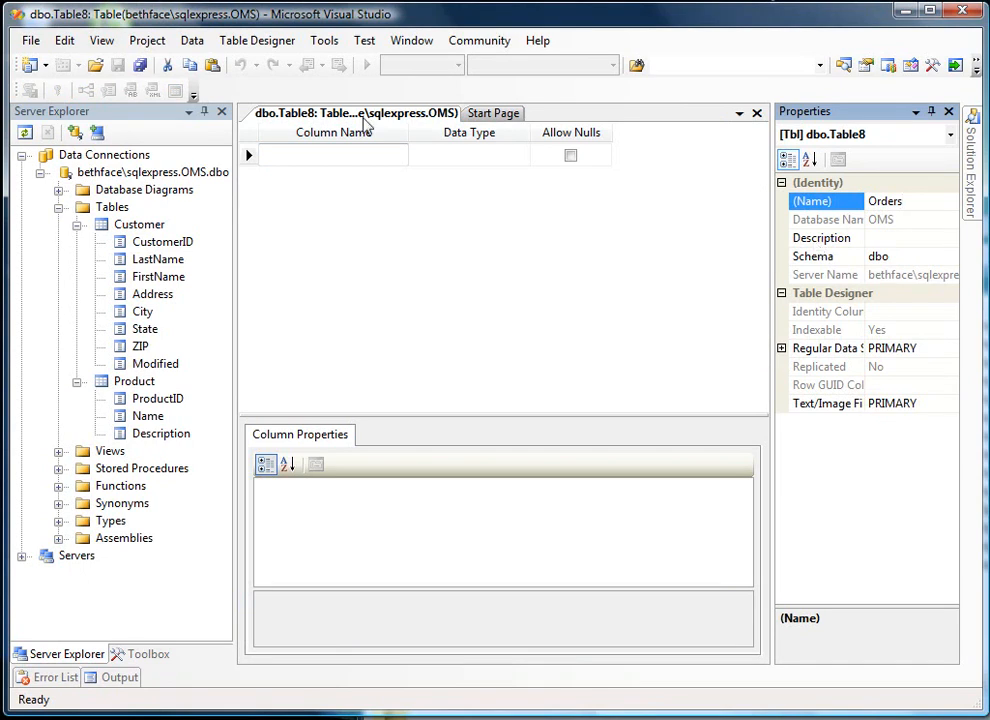
# Define the Orders table's first column as OrderID with type int and nulls not allowed.
pyautogui.click(309, 155)
pyautogui.write('OrderID')
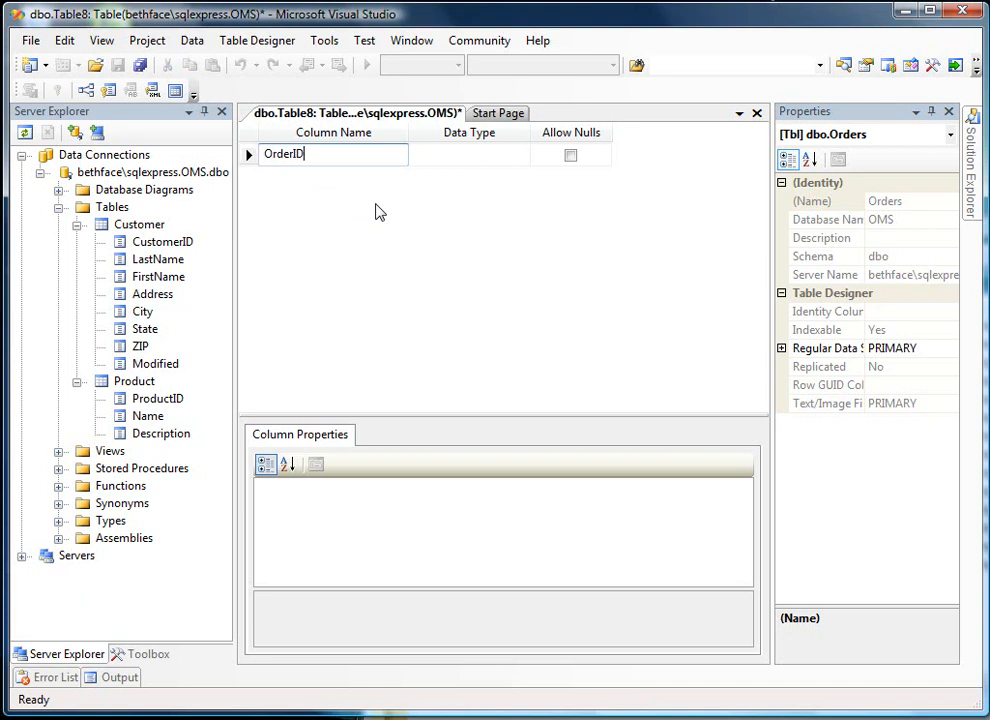
pyautogui.press('Tab')
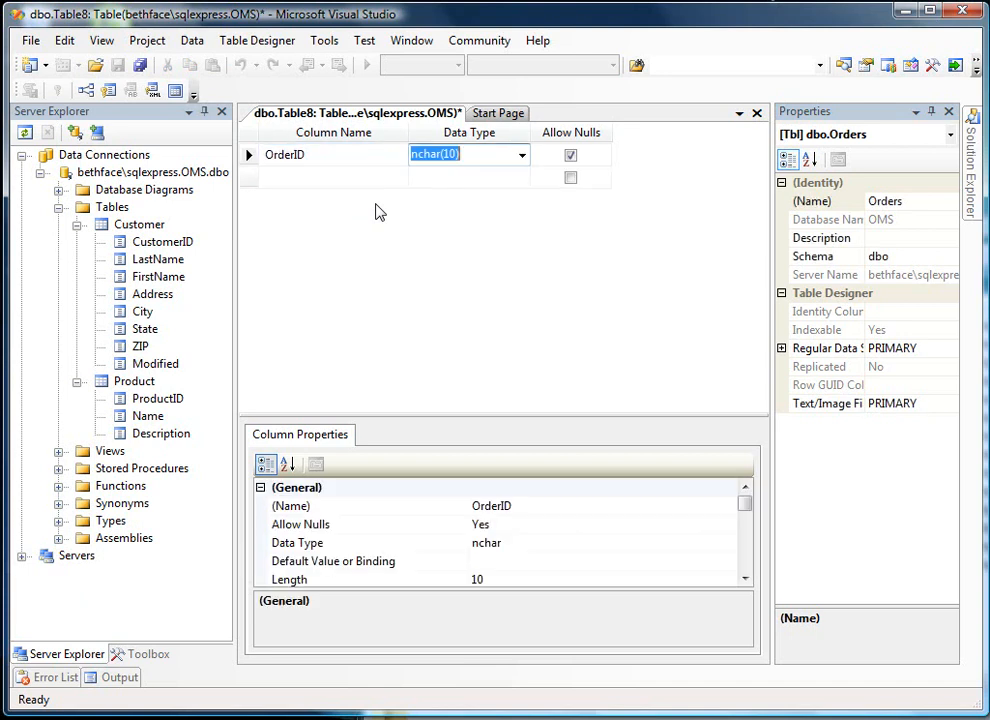
pyautogui.write('int')
pyautogui.press('Tab')
pyautogui.press('space')
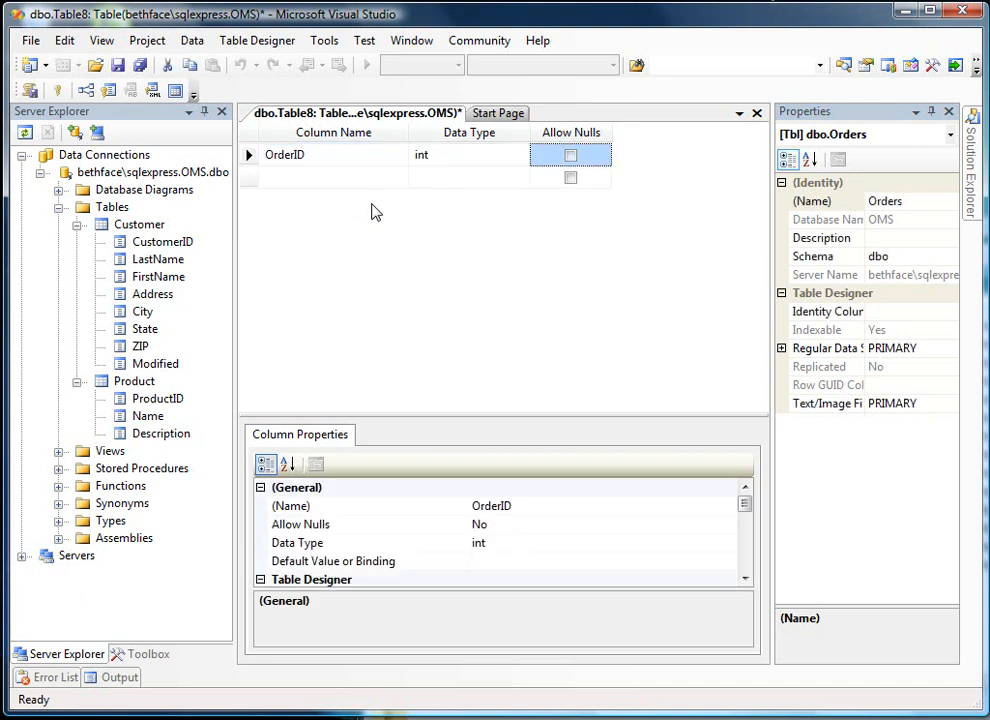
# Make OrderID an identity column and set it as the primary key of the Orders table.
pyautogui.moveTo(746, 506); pyautogui.dragTo(750, 550)
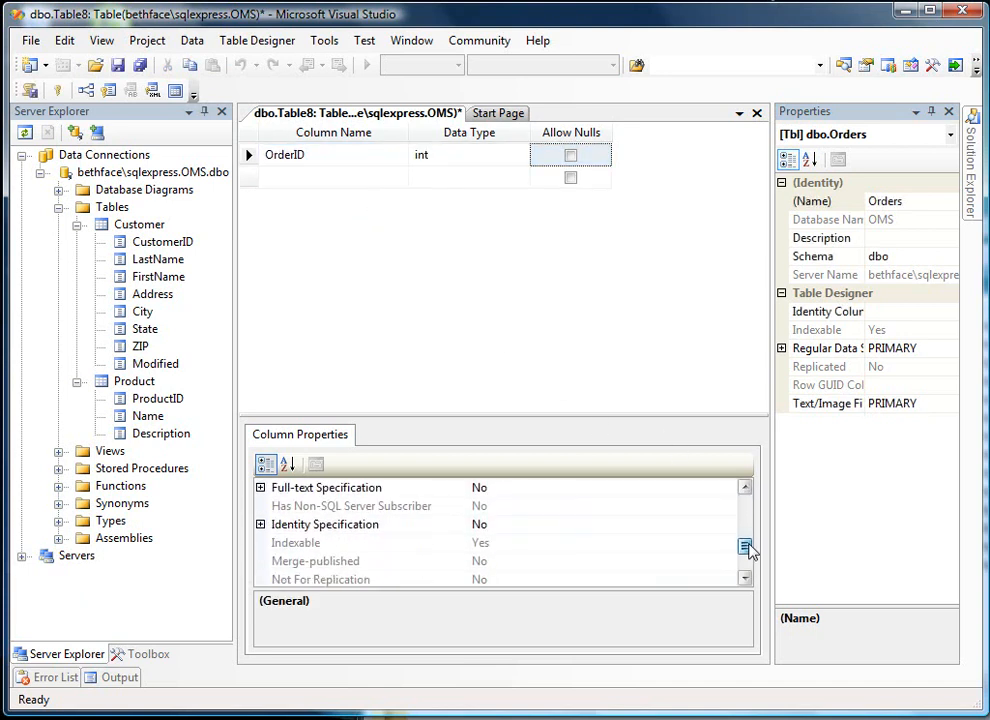
pyautogui.click(260, 524)
pyautogui.click(549, 558)
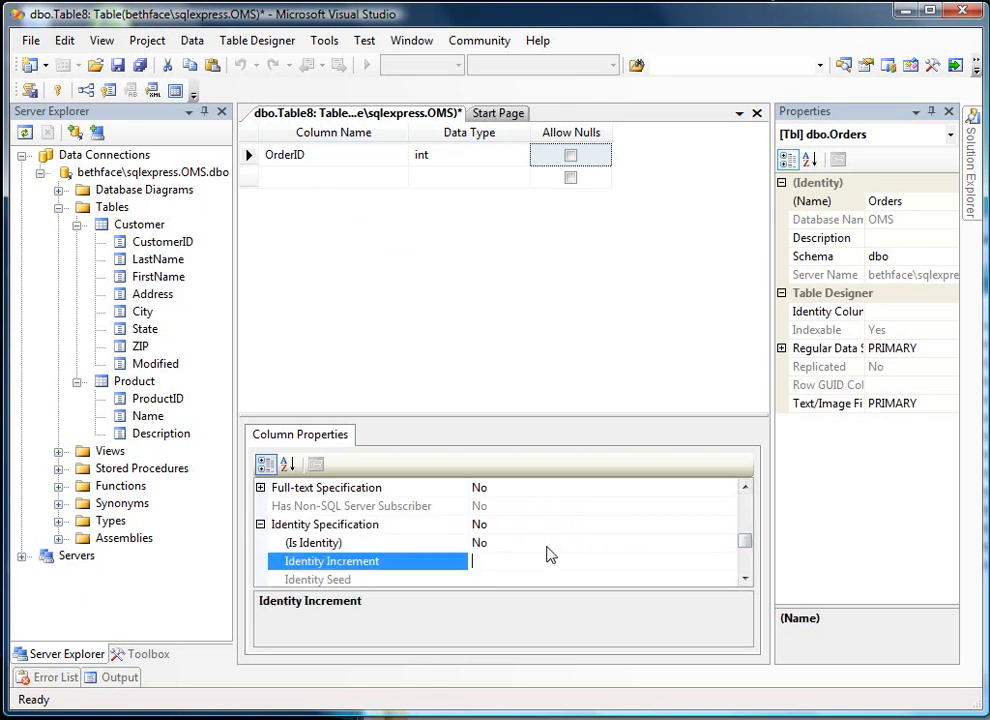
pyautogui.doubleClick(544, 543)
pyautogui.rightClick(249, 156)
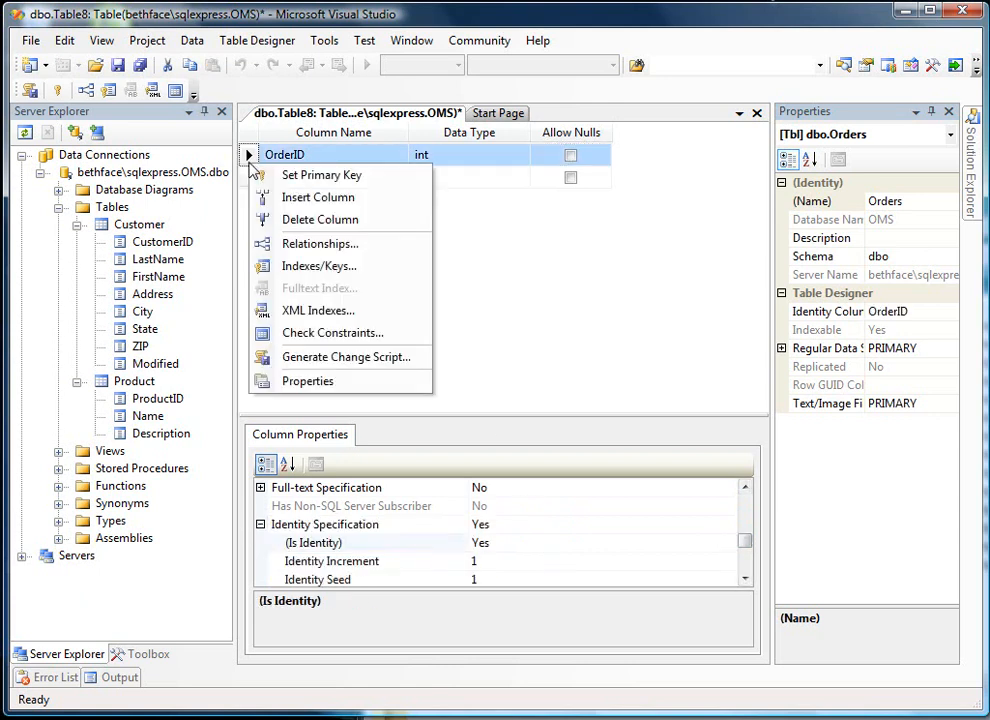
pyautogui.click(262, 176)
# Add a CustomerID column of type int below OrderID in the Orders table.
pyautogui.click(278, 178)
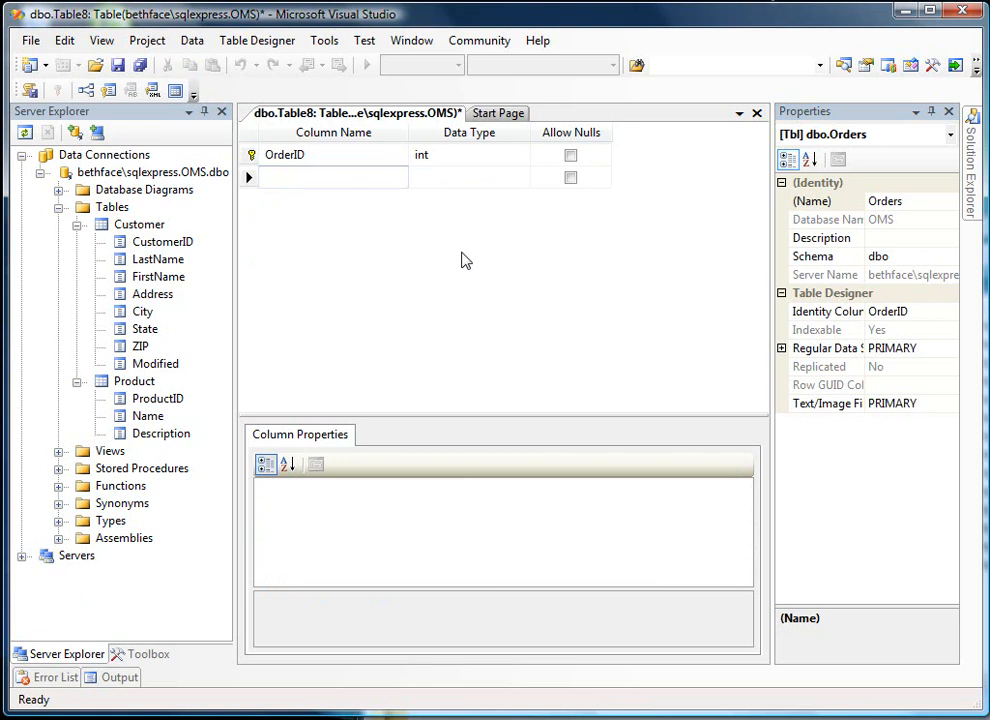
pyautogui.write('Custo')
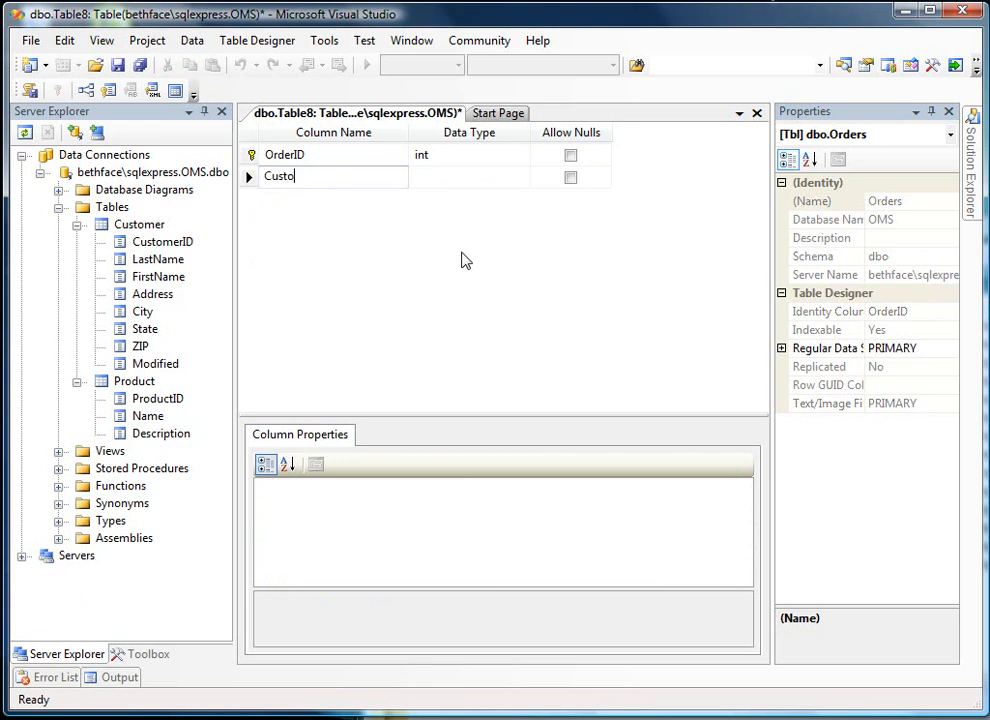
pyautogui.write('merID')
pyautogui.press('Tab')
pyautogui.write('int')
pyautogui.press('Tab')
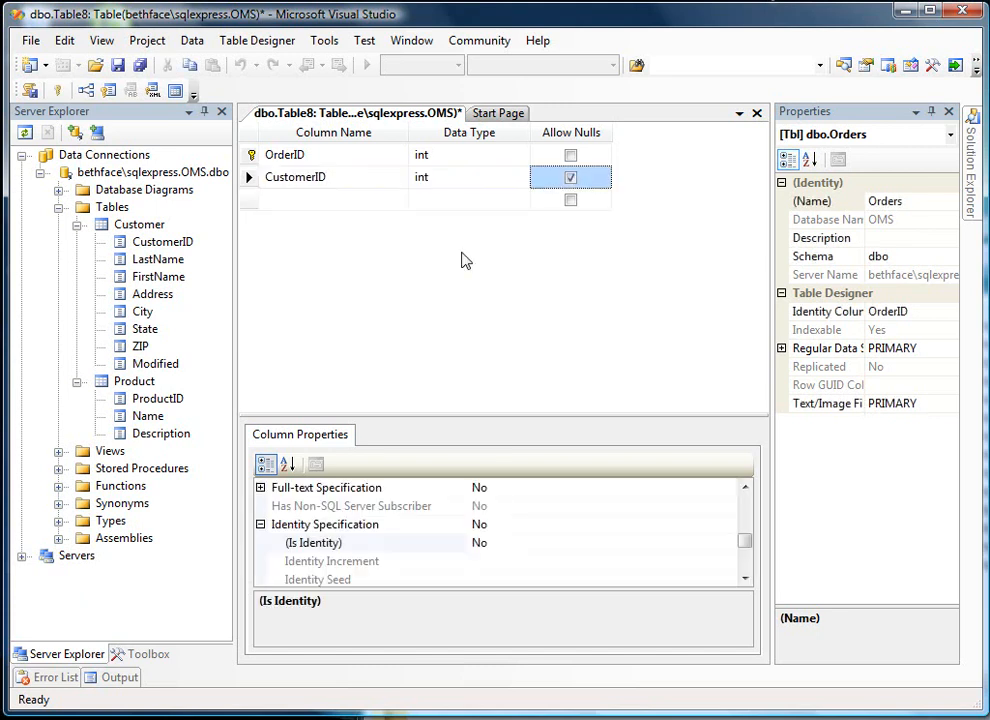
# Add a new foreign key relationship to the Orders table and open its tables and columns specification.
pyautogui.rightClick(252, 180)
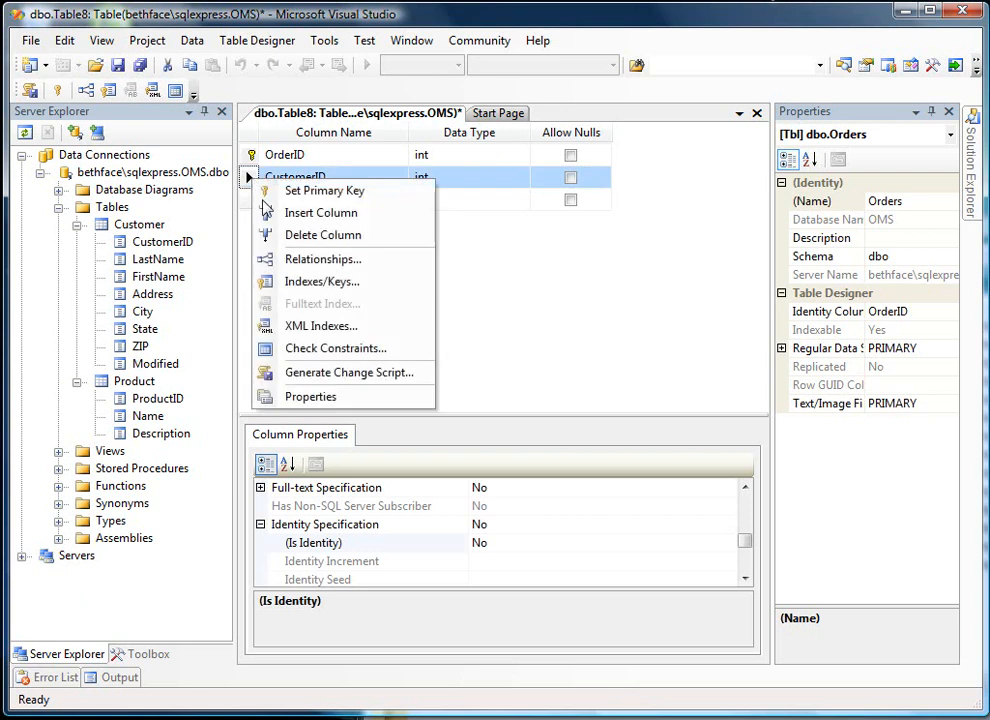
pyautogui.click(296, 271)
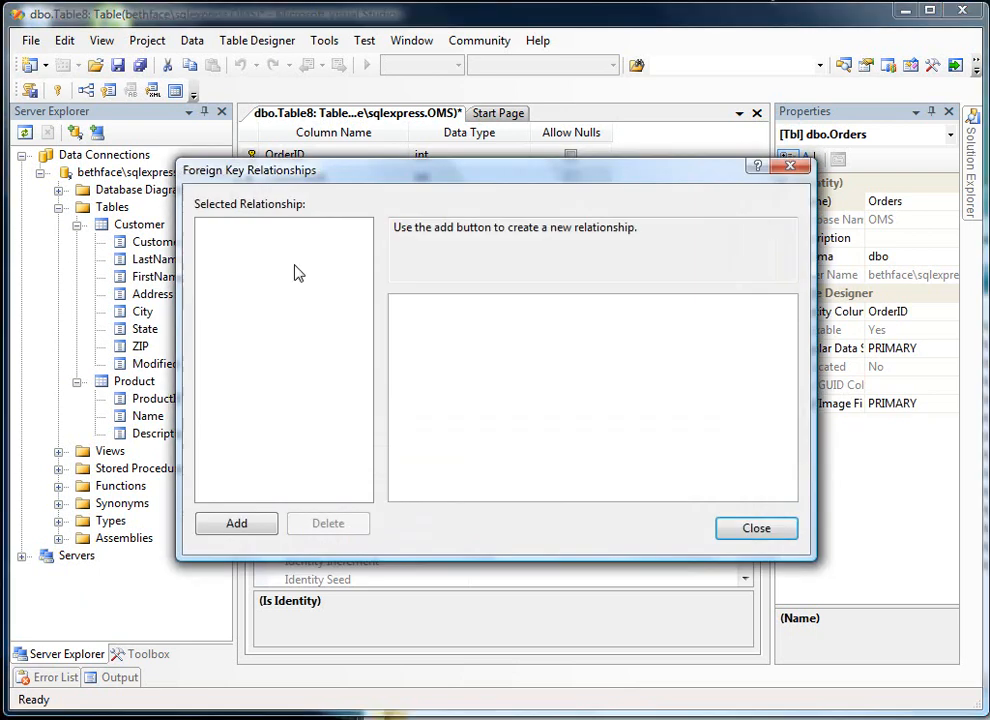
pyautogui.click(233, 525)
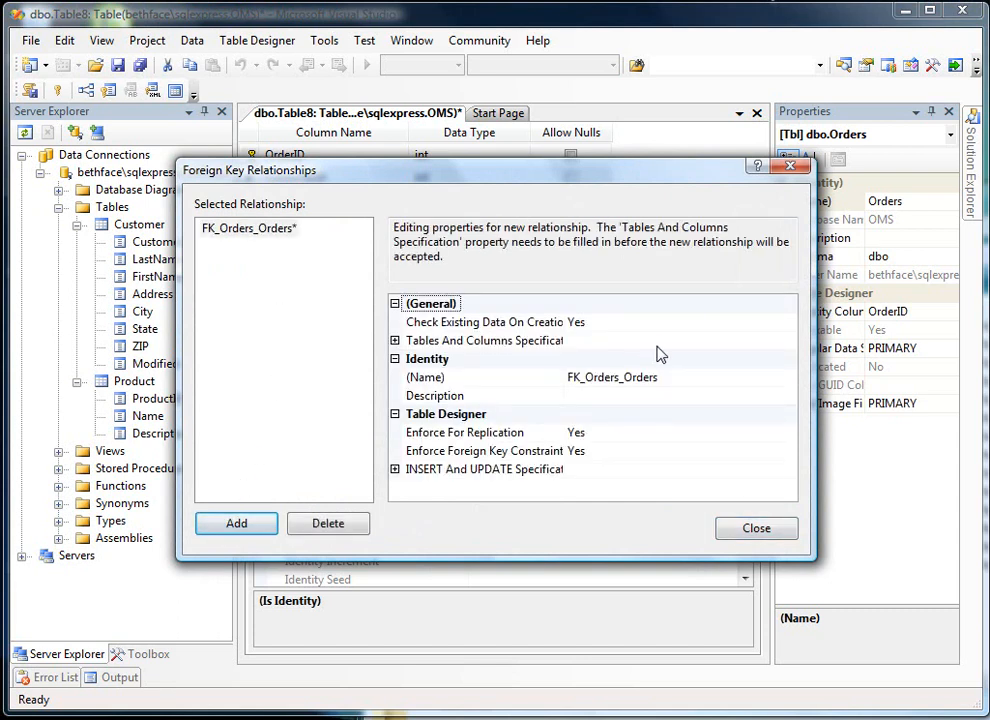
pyautogui.click(694, 340)
pyautogui.click(790, 344)
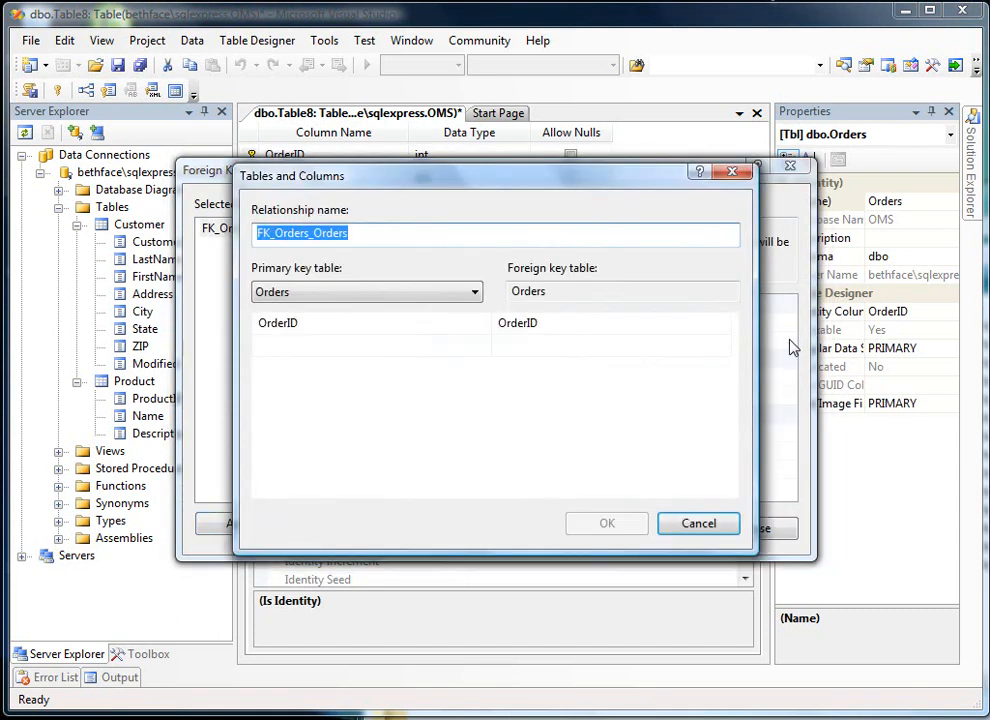
# Relate CustomerID in the Customer table as primary key to CustomerID in Orders as foreign key, and accept the relationship.
pyautogui.click(285, 292)
pyautogui.click(288, 318)
pyautogui.click(290, 326)
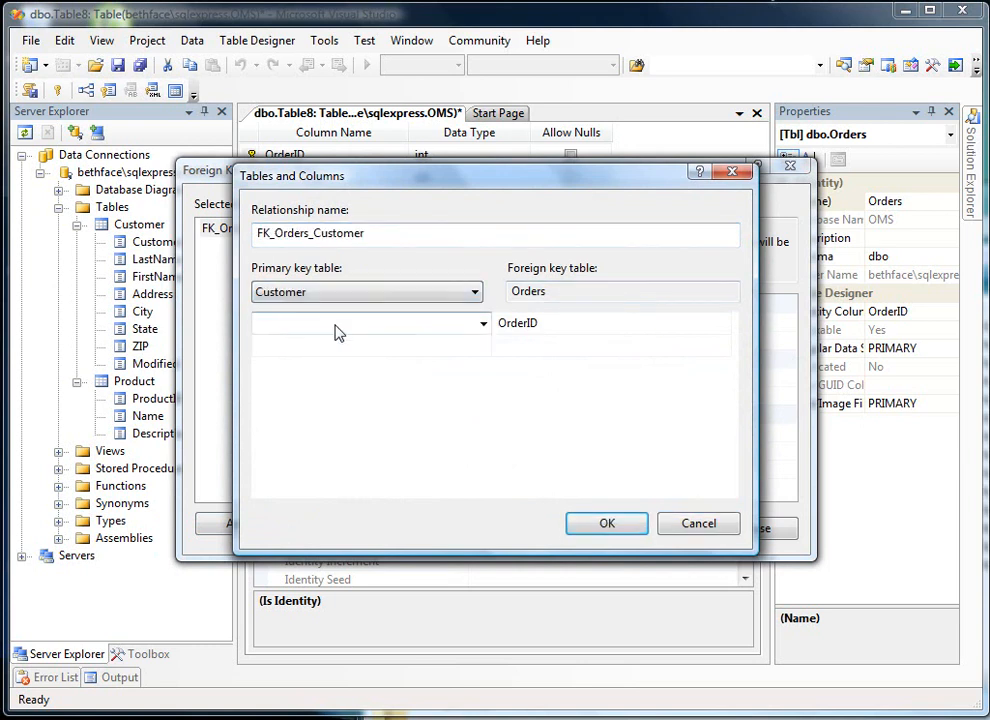
pyautogui.click(482, 323)
pyautogui.click(426, 389)
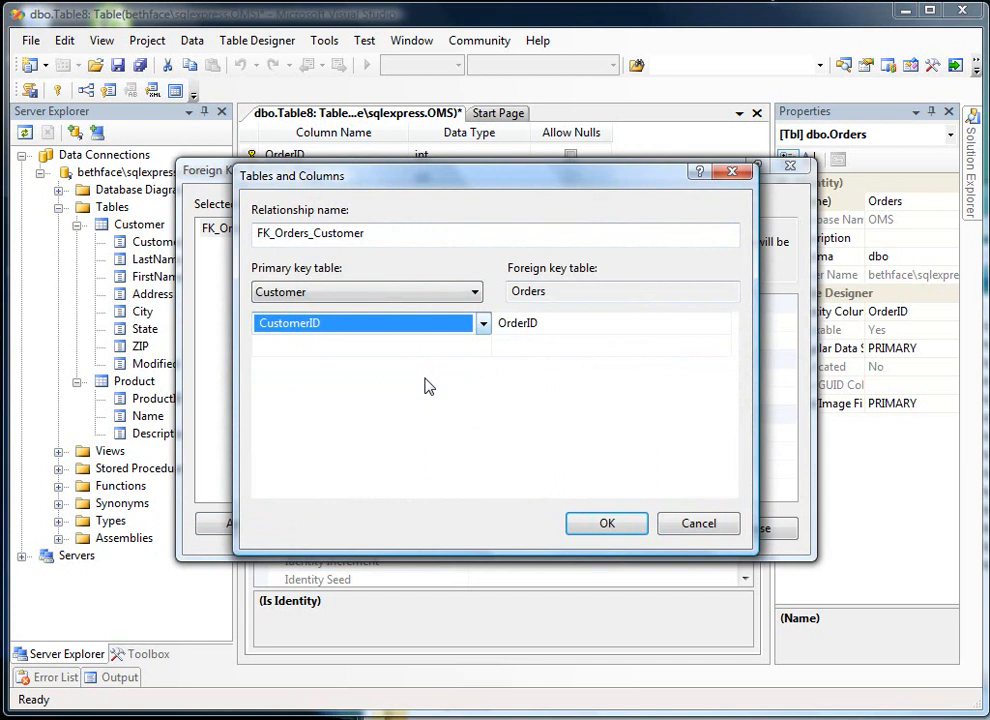
pyautogui.click(582, 326)
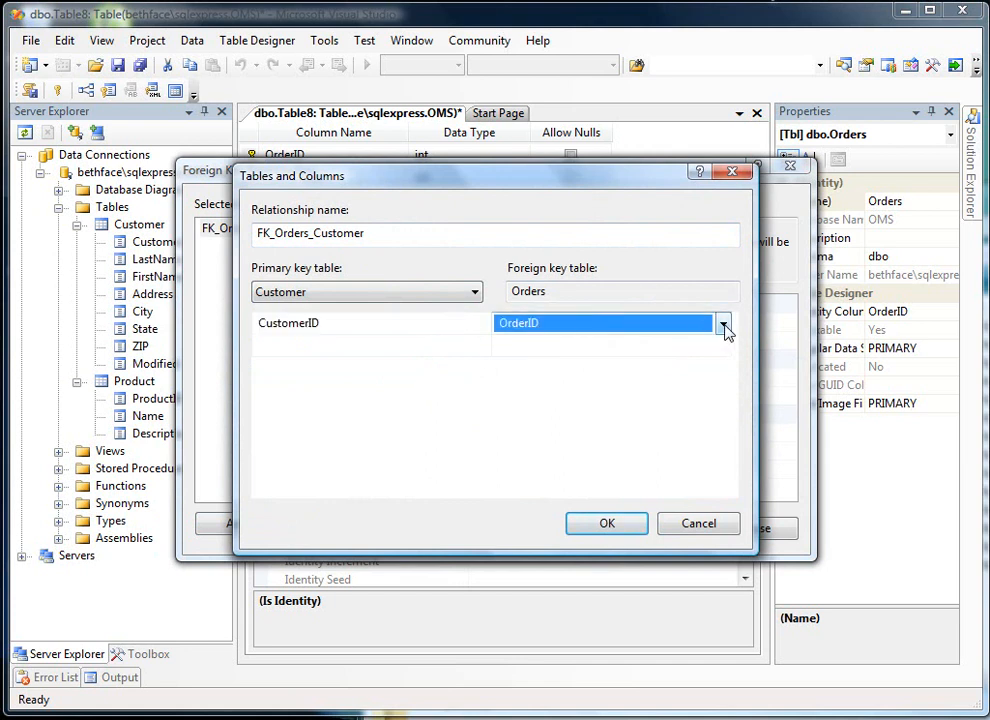
pyautogui.click(721, 324)
pyautogui.click(553, 366)
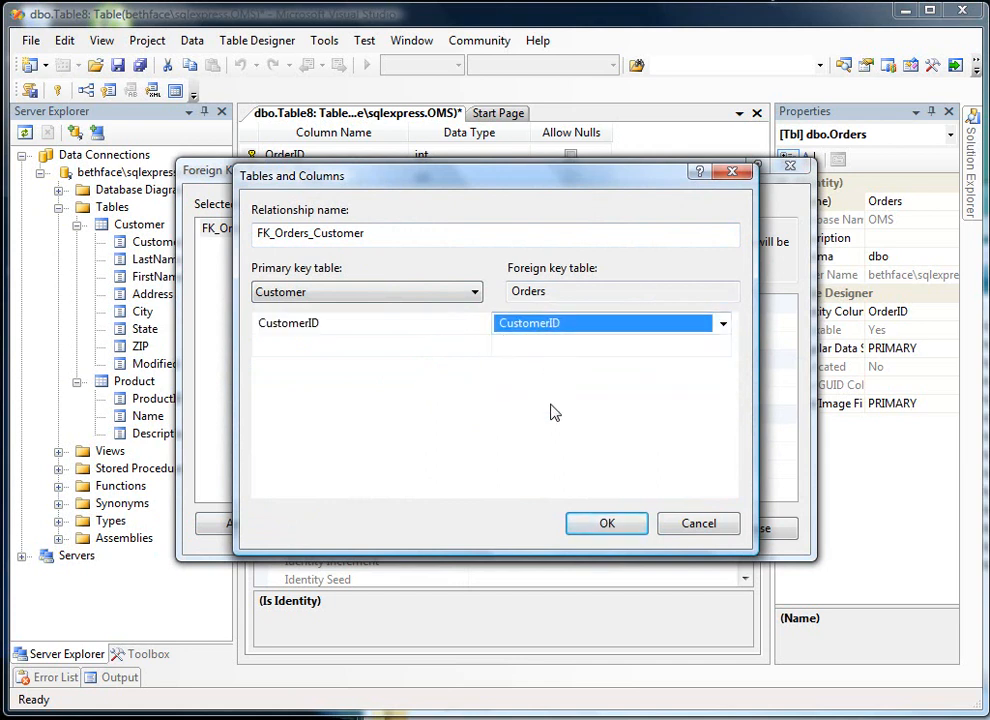
pyautogui.click(601, 525)
pyautogui.click(755, 529)
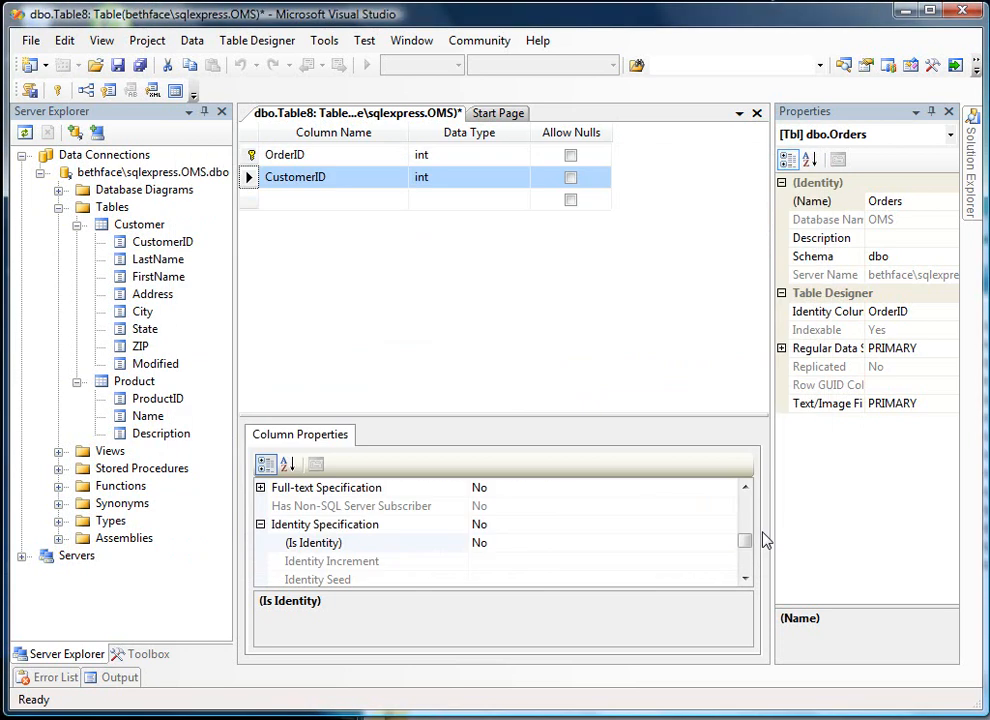
# Add an OrderDate column of type datetime below CustomerID in the Orders table, with nulls allowed.
pyautogui.click(305, 200)
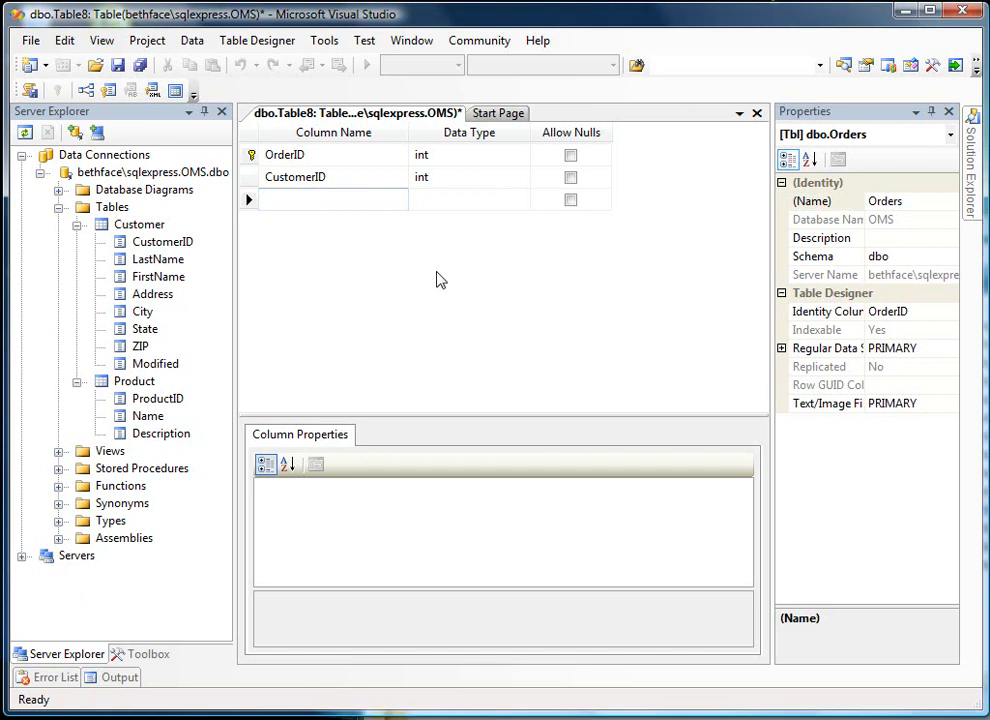
pyautogui.write('OrderDate')
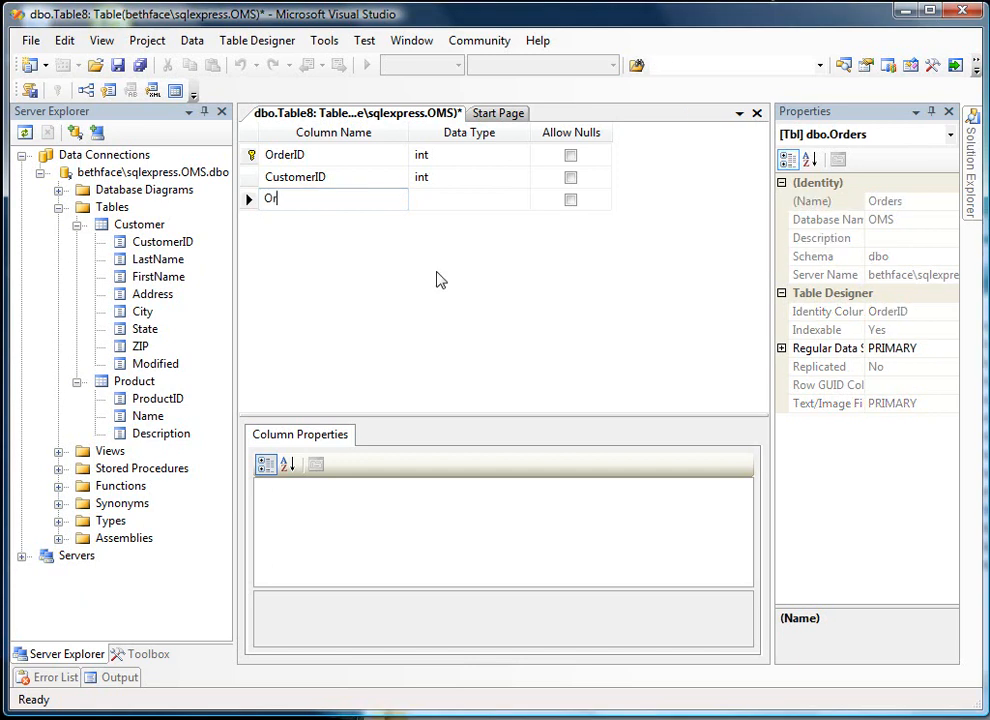
pyautogui.press('Tab')
pyautogui.write('datetime')
pyautogui.press('Tab')
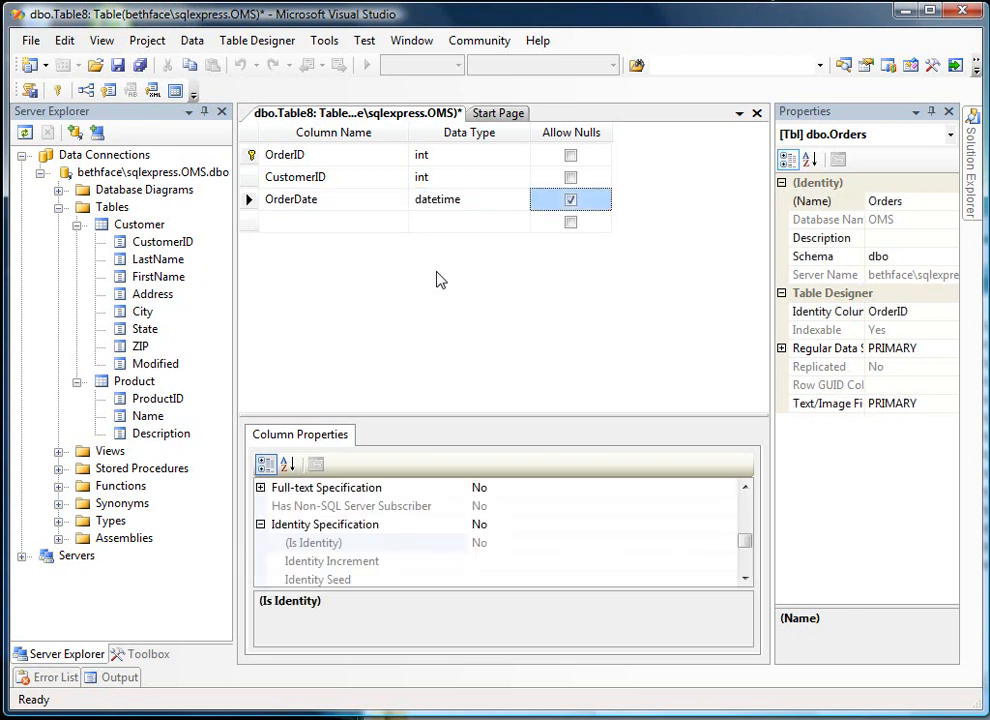
# Add a ShipDate column of type datetime below OrderDate in the Orders table, with nulls allowed.
pyautogui.press('Down')
pyautogui.press('Left')
pyautogui.press('Left')
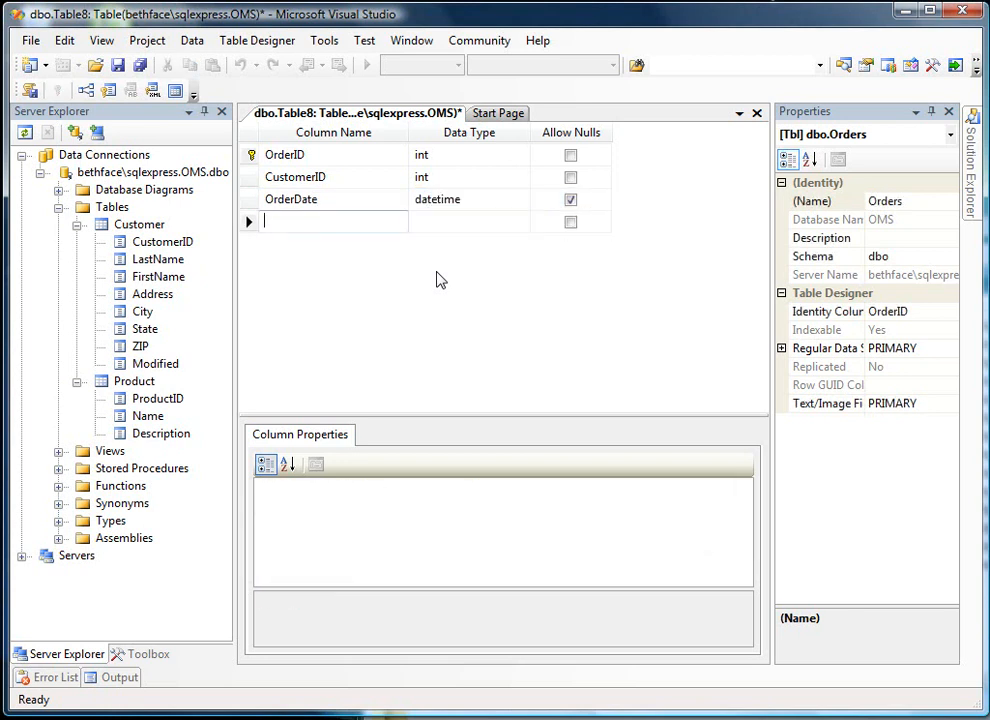
pyautogui.write('ShipDate')
pyautogui.press('Tab')
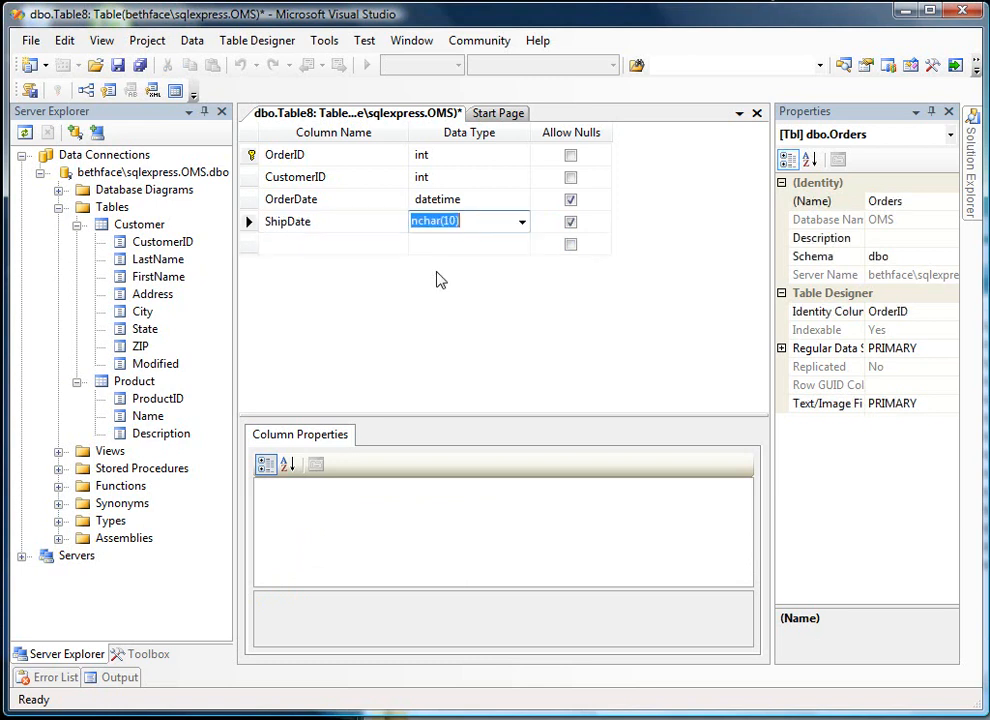
pyautogui.write('datetime')
pyautogui.press('Tab')
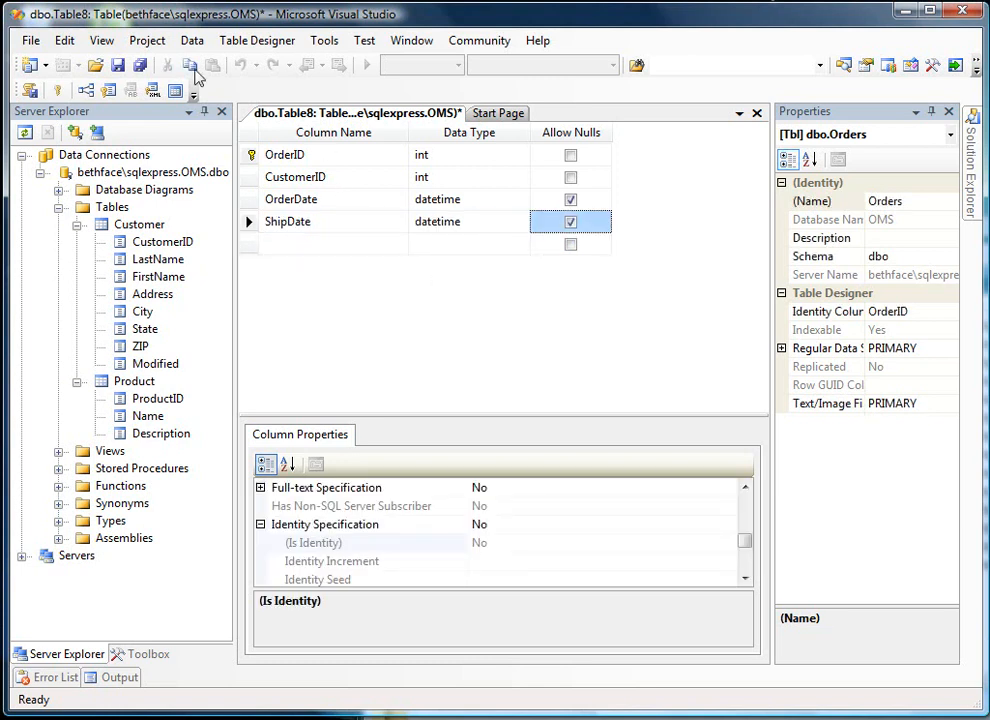
# Save the Customer and Orders tables to the database, expand Orders in the database tree and close its table designer.
pyautogui.click(140, 65)
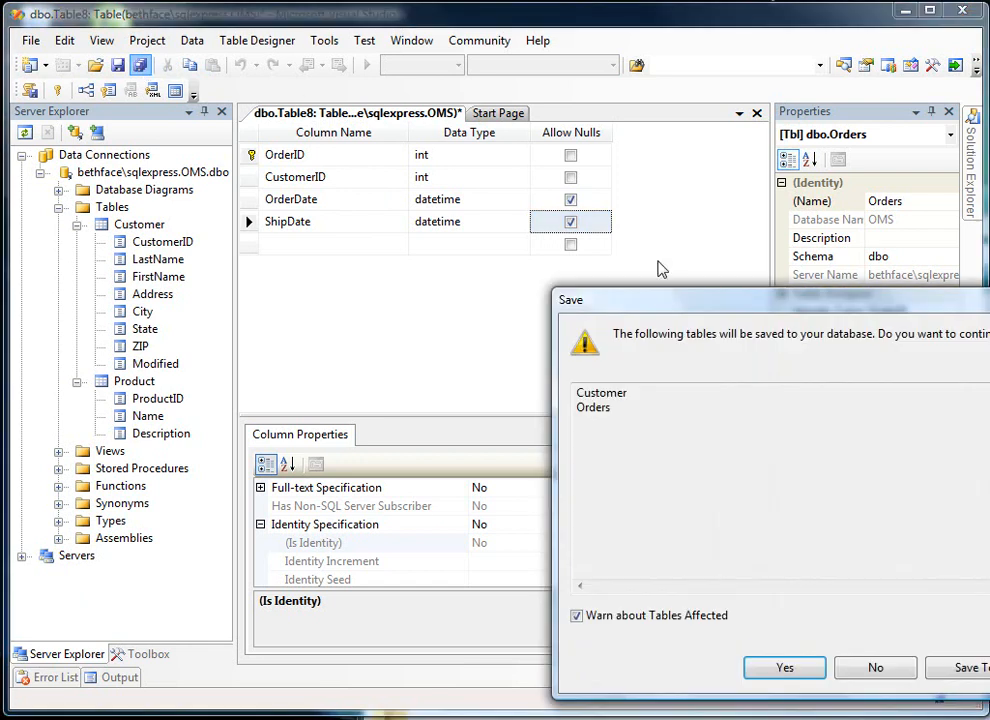
pyautogui.moveTo(670, 303); pyautogui.dragTo(425, 179)
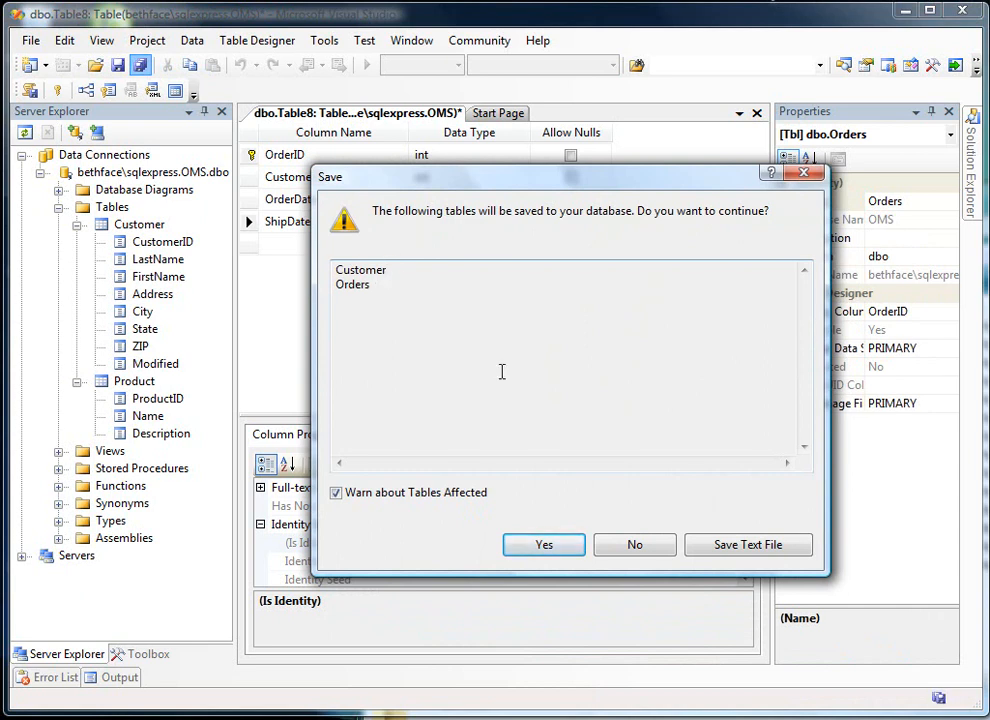
pyautogui.click(544, 545)
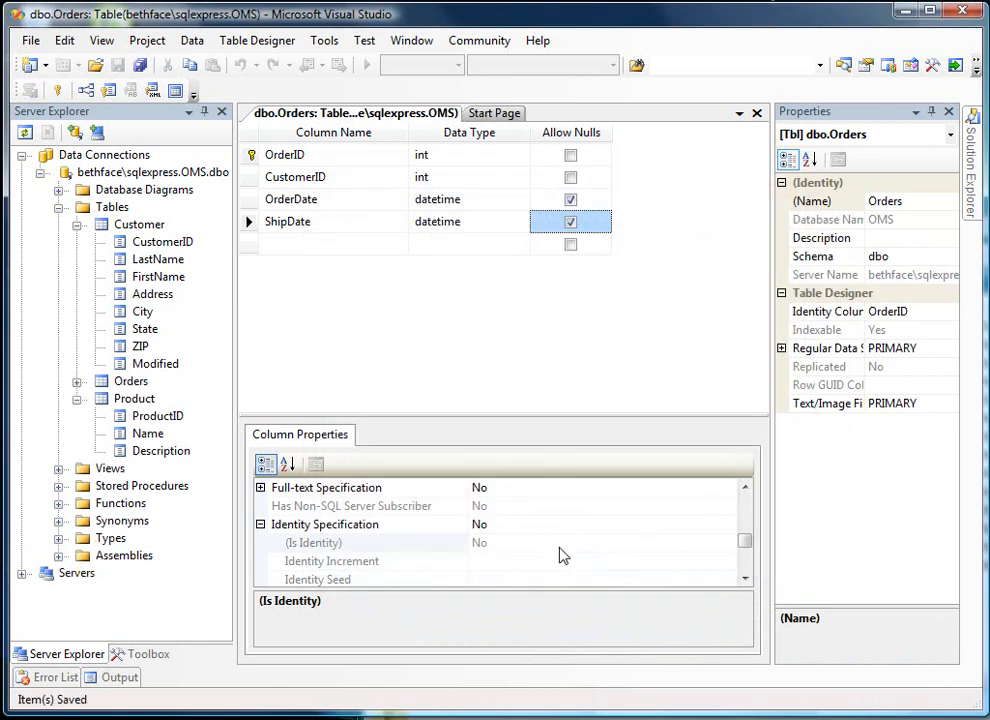
pyautogui.click(77, 381)
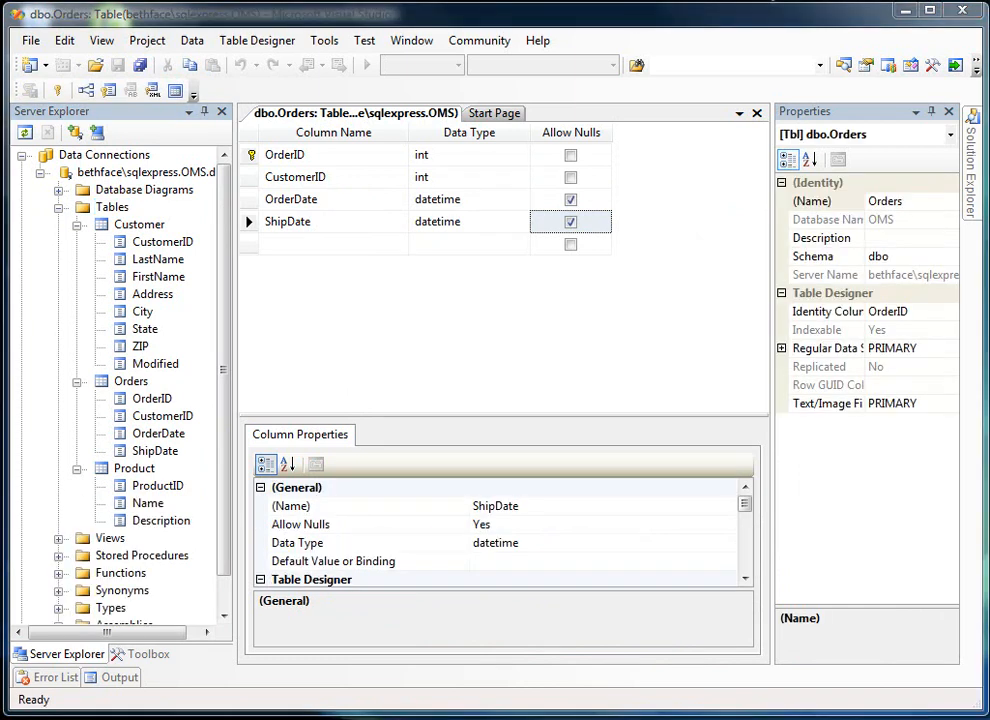
pyautogui.click(757, 113)
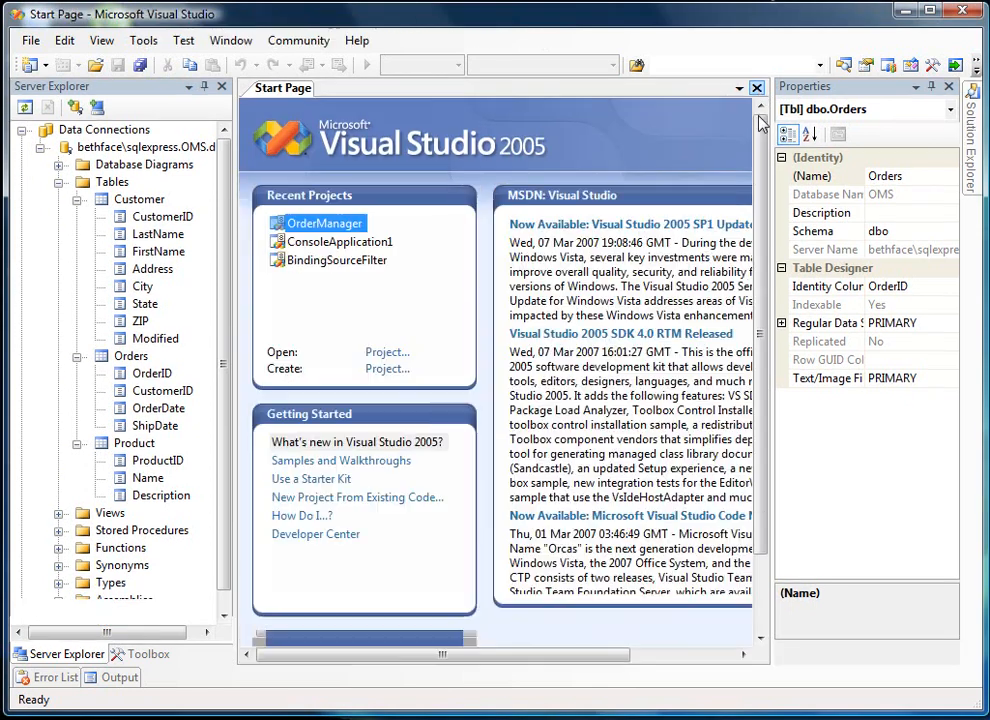
# Add another new table to the OMS database and name it OrderDetail.
pyautogui.rightClick(122, 182)
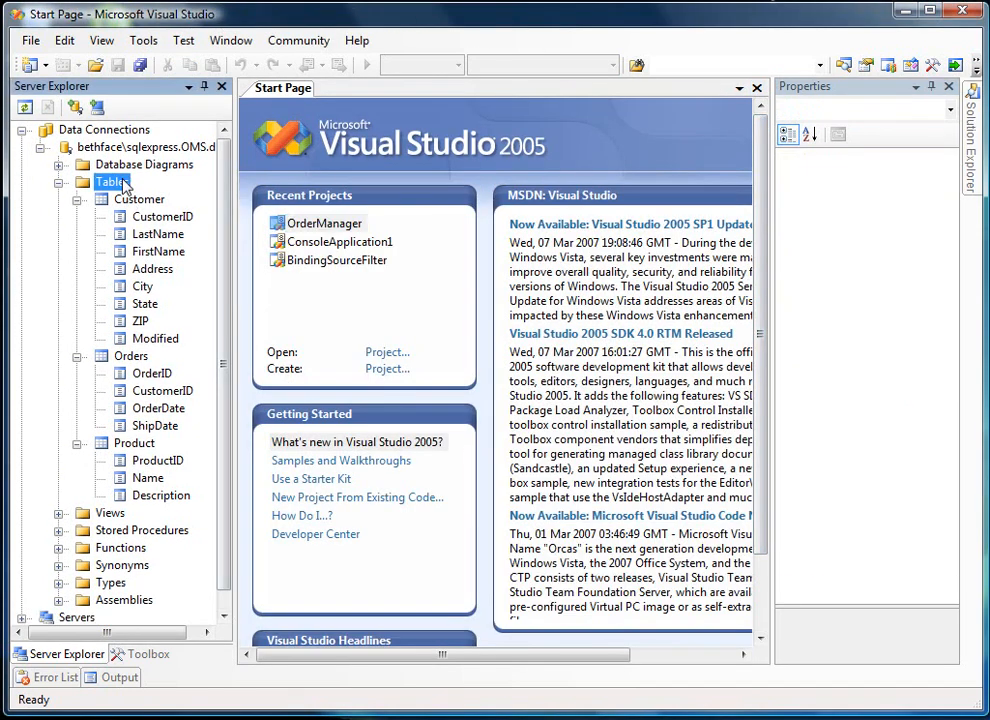
pyautogui.click(150, 192)
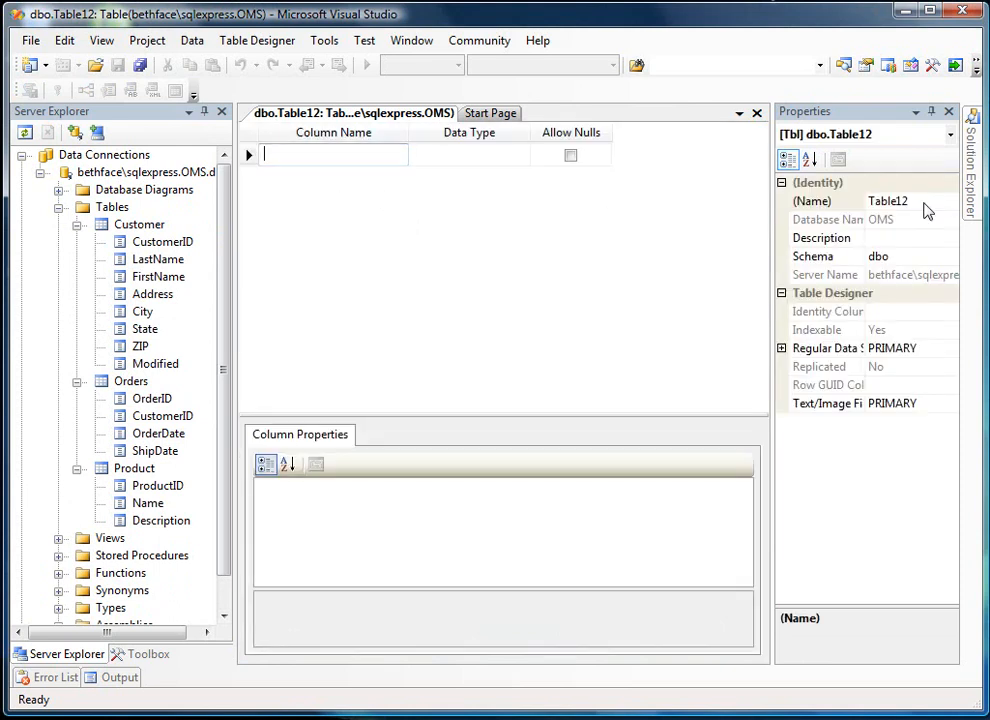
pyautogui.click(884, 201)
pyautogui.write('O')
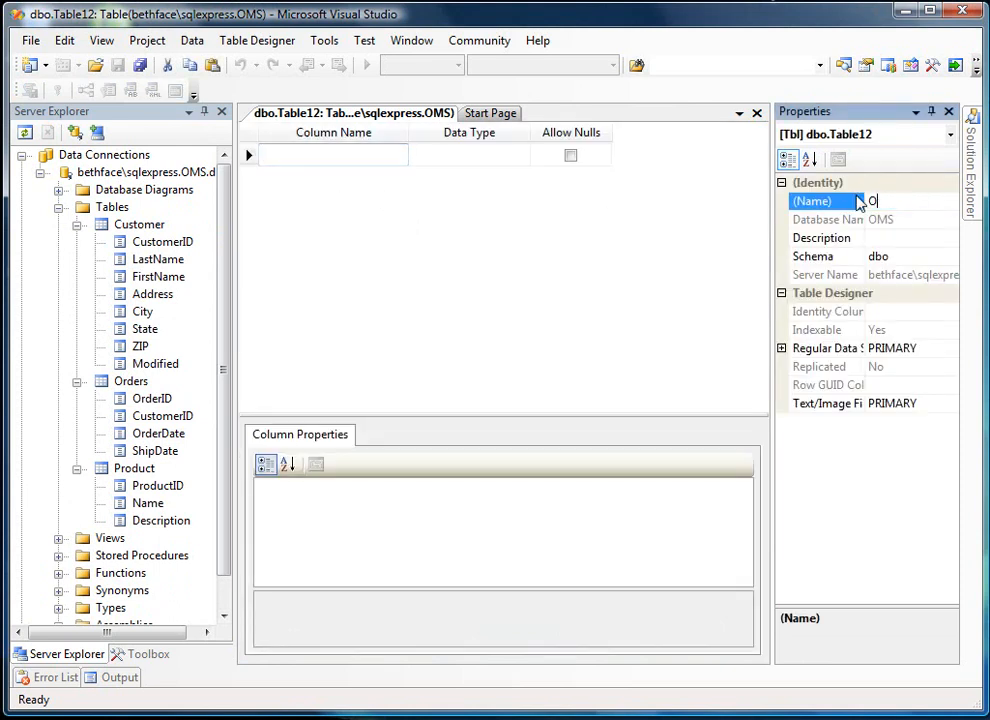
pyautogui.write('rderDetail')
# Define the OrderDetail table's first column as OrderDetailID with type int and nulls not allowed.
pyautogui.click(405, 155)
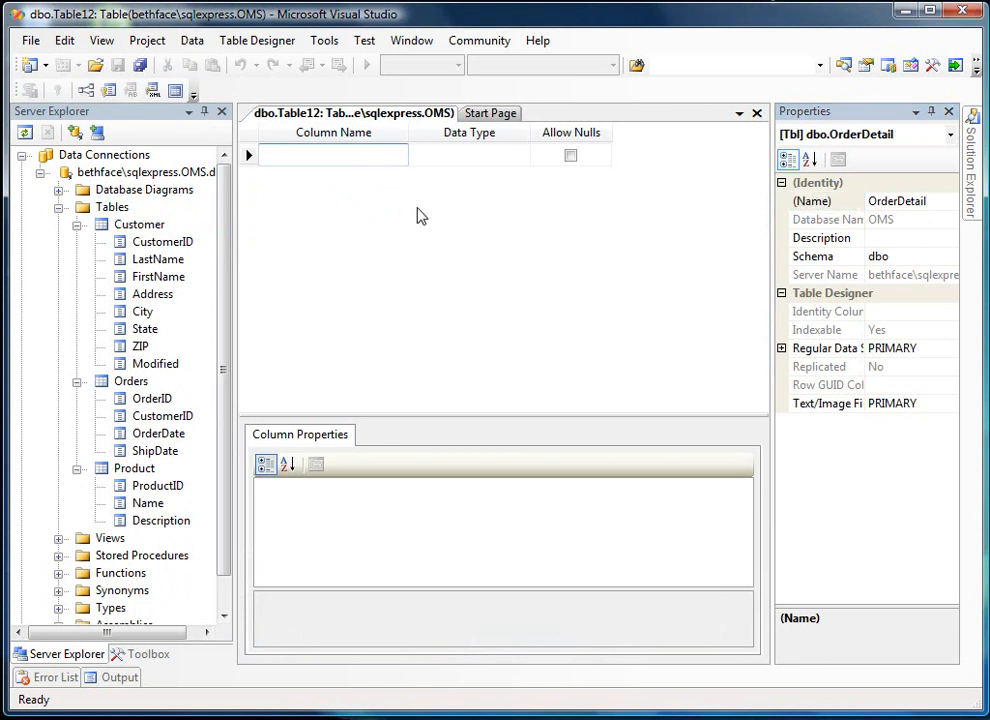
pyautogui.write('OrderD')
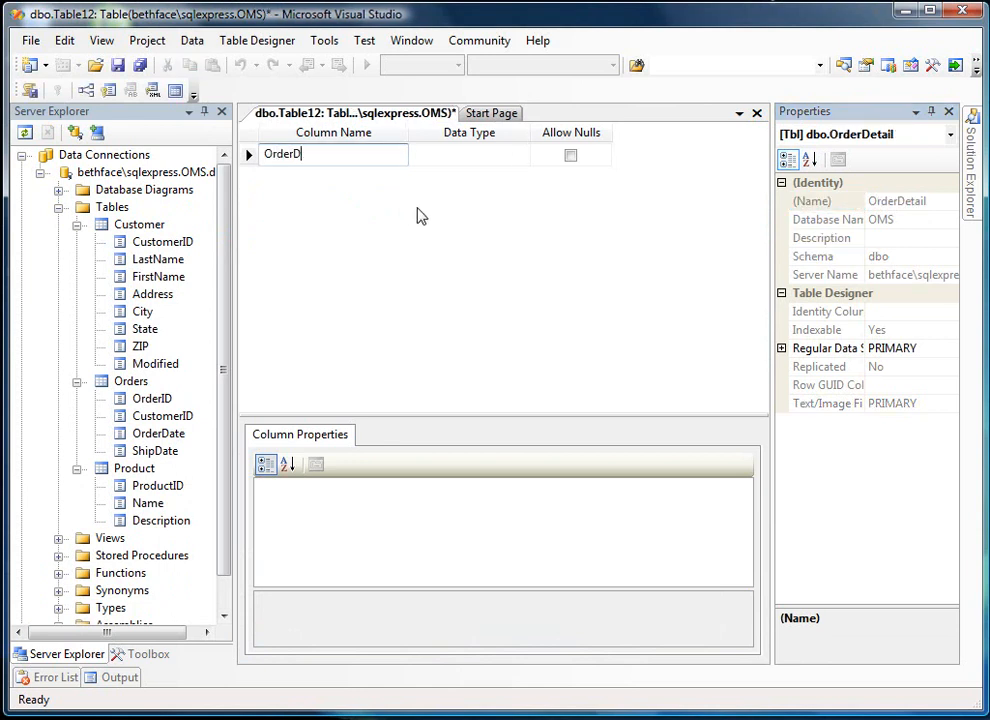
pyautogui.write('etailID')
pyautogui.press('Tab')
pyautogui.write('int')
pyautogui.press('Tab')
pyautogui.press('space')
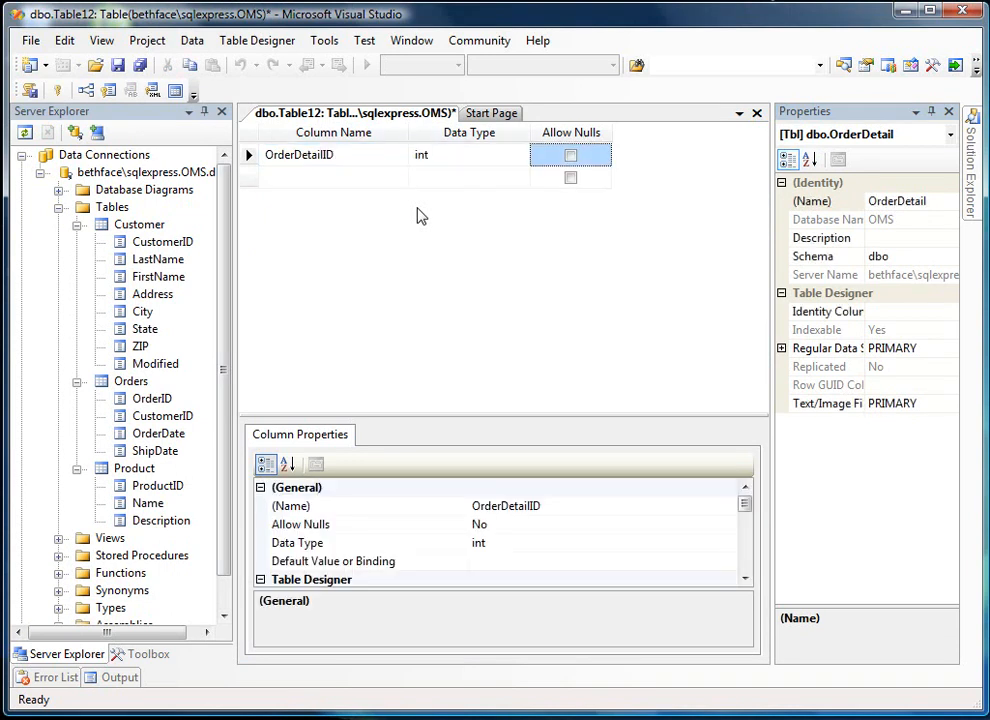
# Make OrderDetailID an identity column and set it as the primary key of the OrderDetail table.
pyautogui.moveTo(745, 503); pyautogui.dragTo(745, 543)
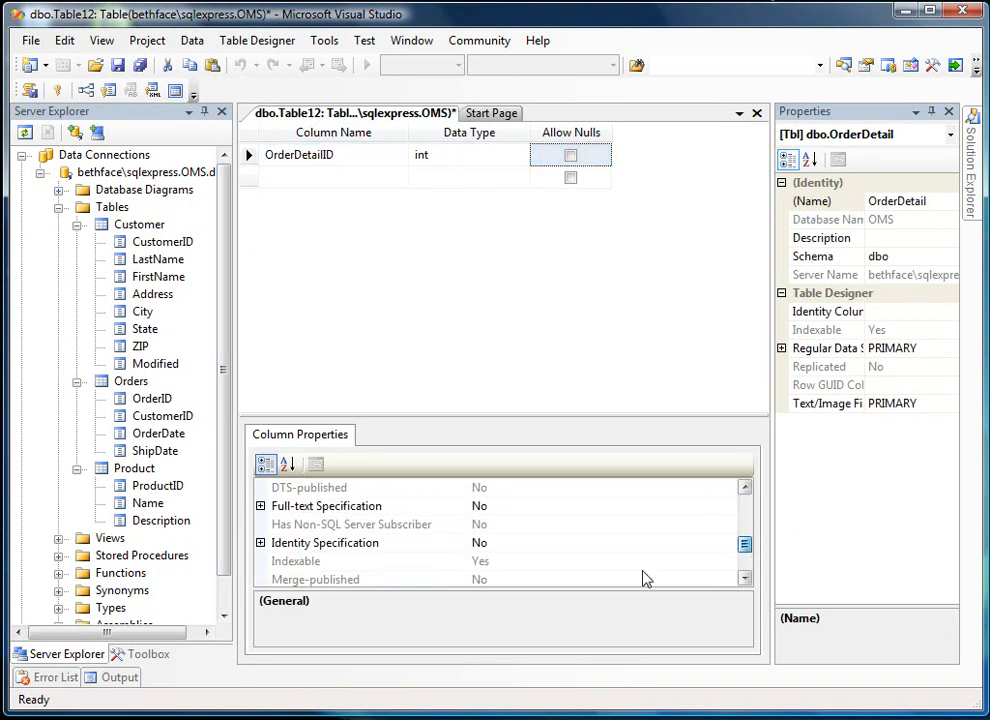
pyautogui.click(278, 544)
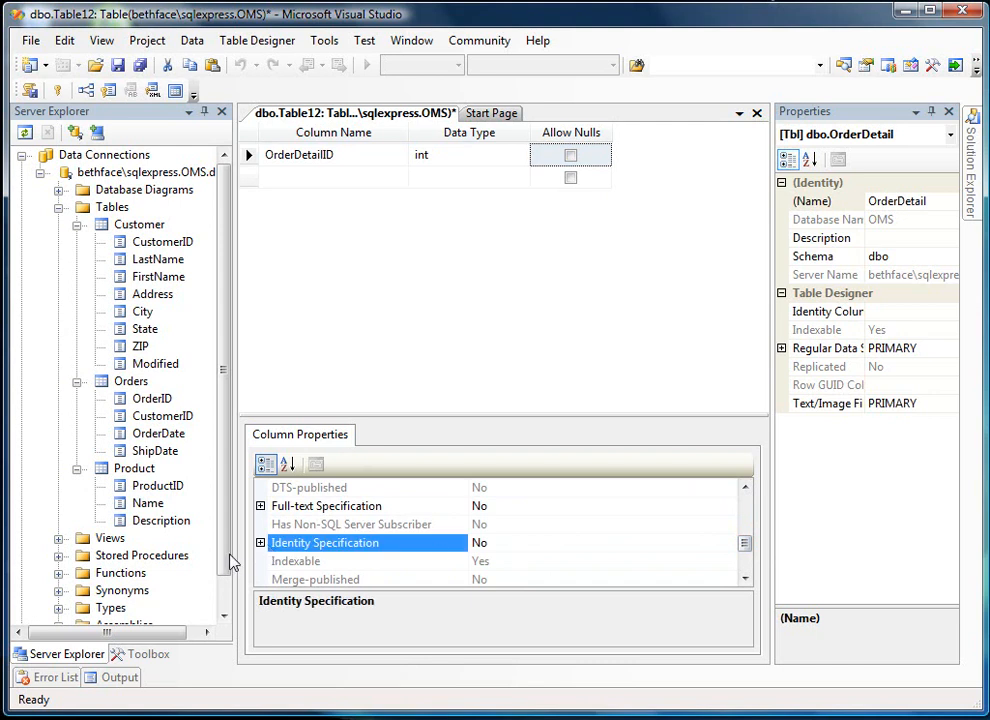
pyautogui.click(260, 544)
pyautogui.doubleClick(530, 560)
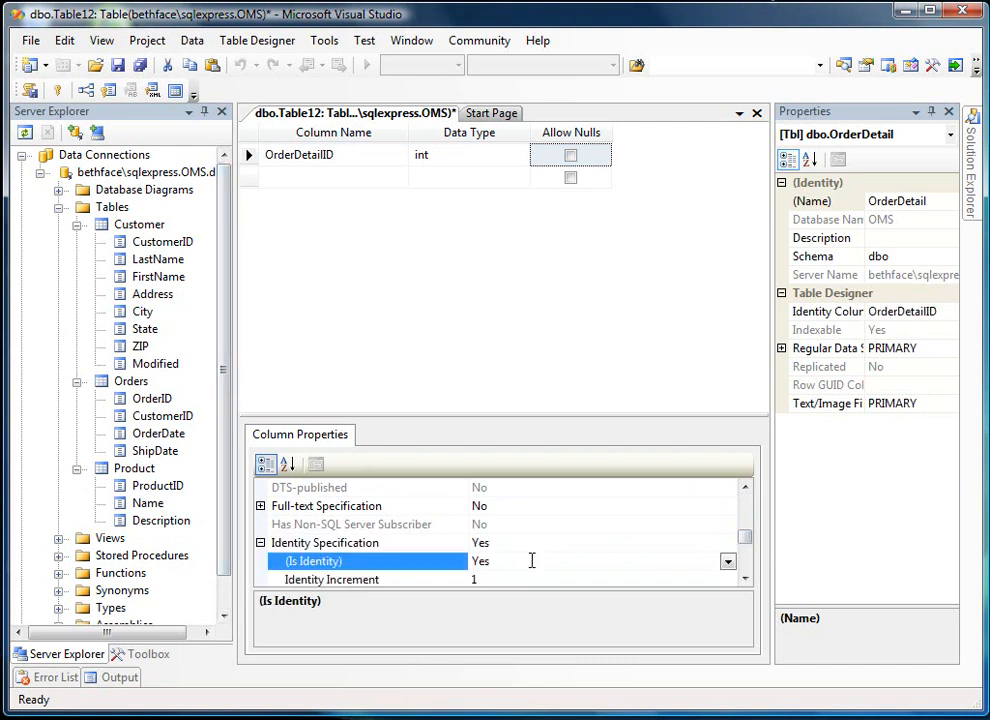
pyautogui.rightClick(250, 158)
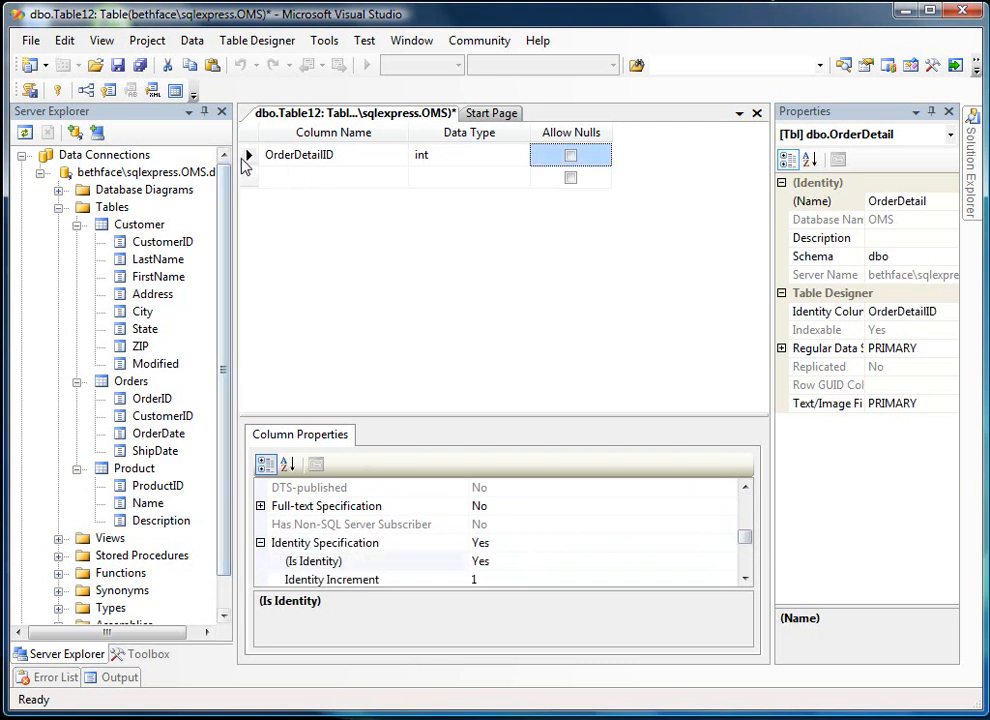
pyautogui.click(262, 171)
# Add an OrderID column of type int with nulls not allowed below OrderDetailID in the OrderDetail table.
pyautogui.click(283, 179)
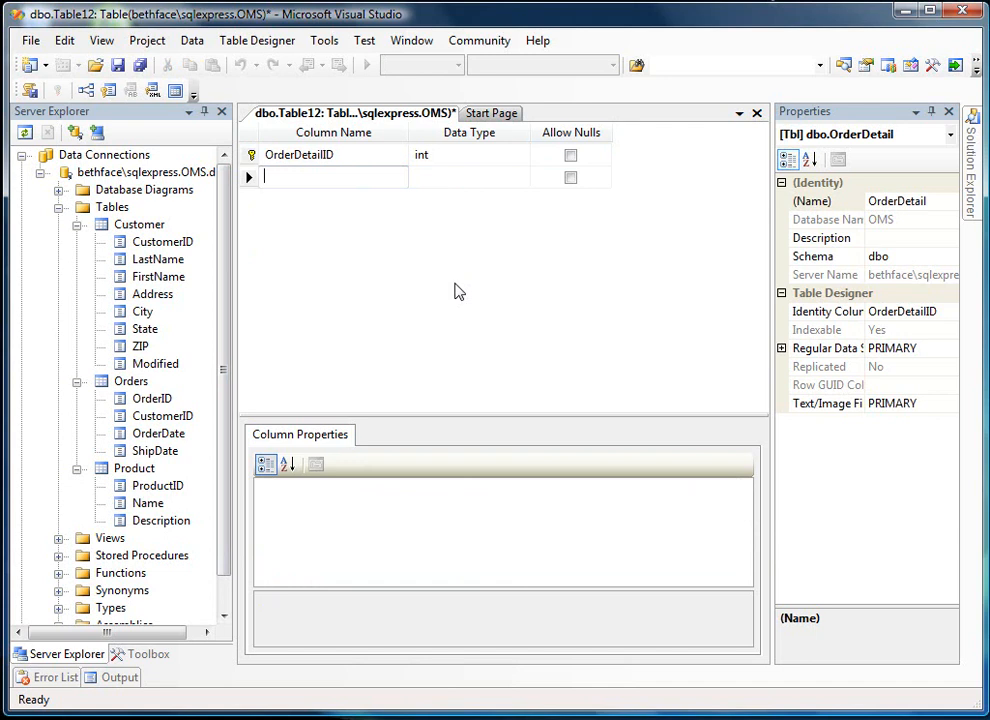
pyautogui.write('Or')
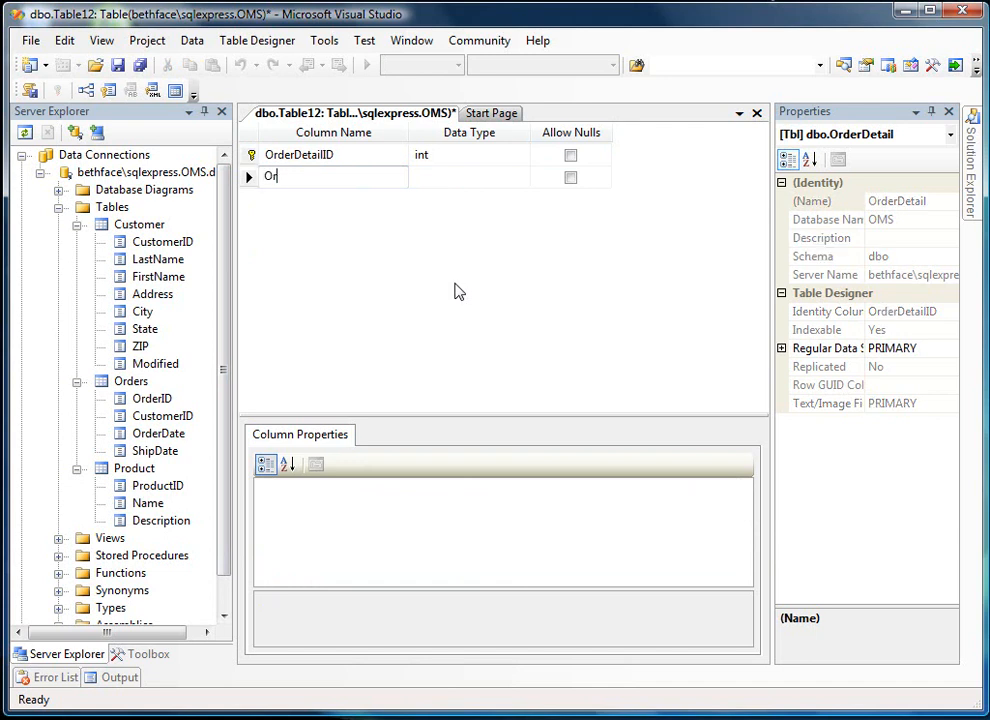
pyautogui.write('derID')
pyautogui.press('Tab')
pyautogui.write('in')
pyautogui.press('space')
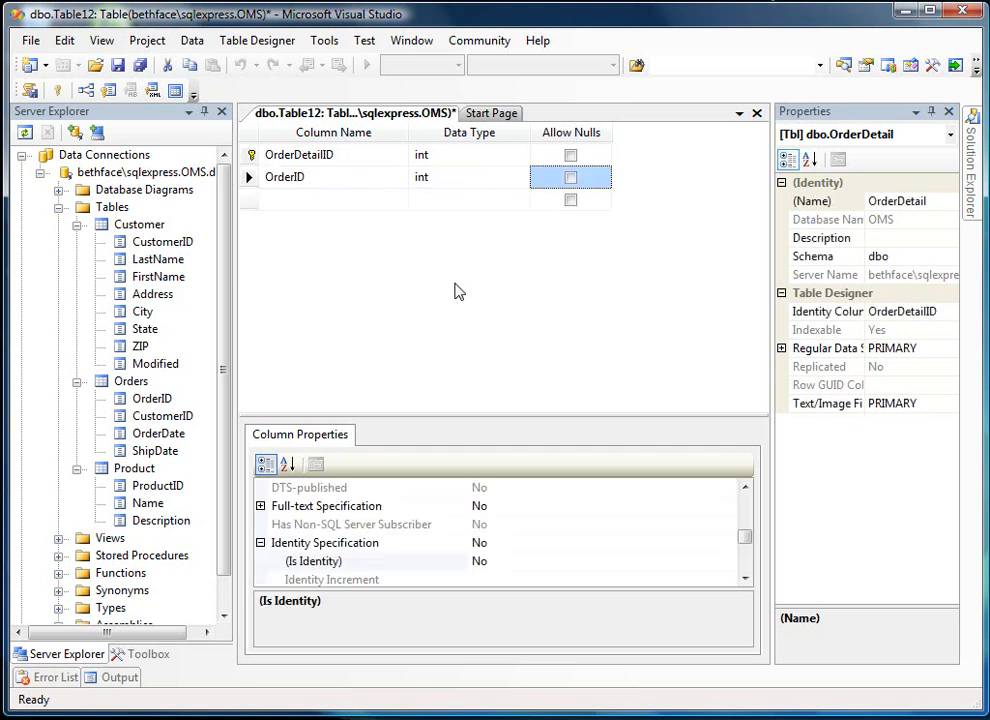
# Add a new foreign key relationship to the OrderDetail table and open its tables and columns specification.
pyautogui.click(250, 182)
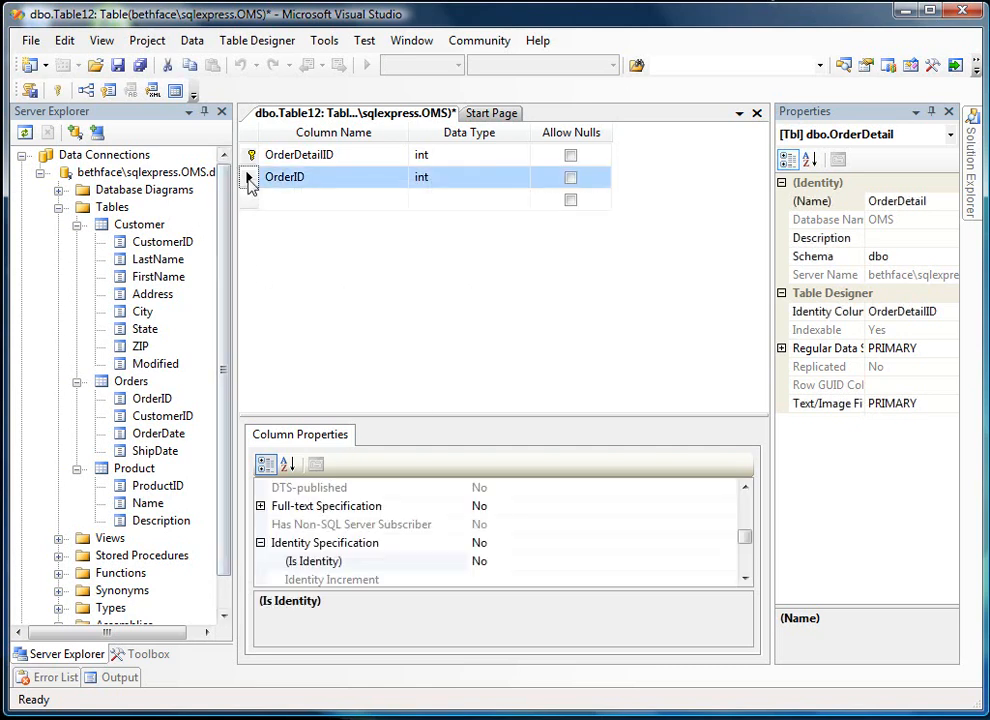
pyautogui.rightClick(250, 182)
pyautogui.click(292, 268)
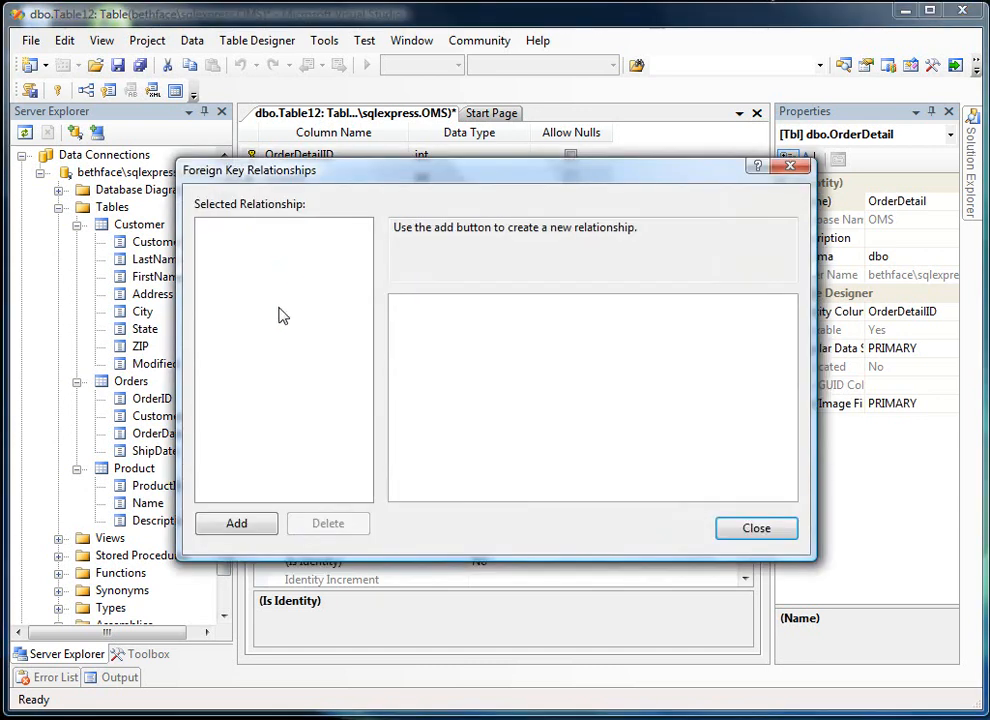
pyautogui.click(238, 526)
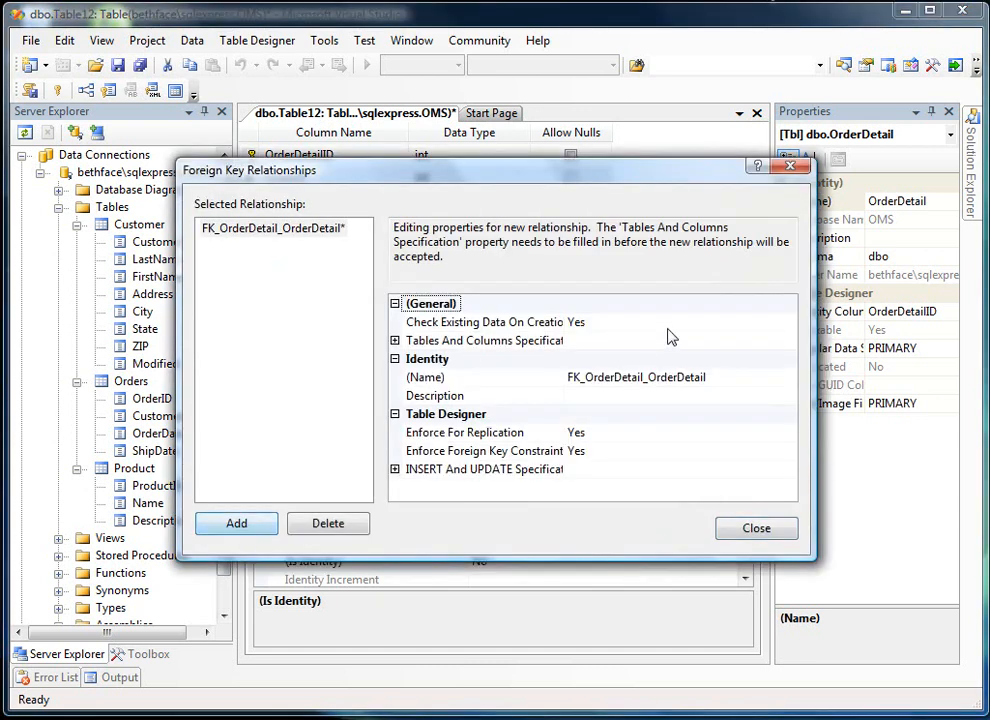
pyautogui.click(776, 341)
pyautogui.click(789, 340)
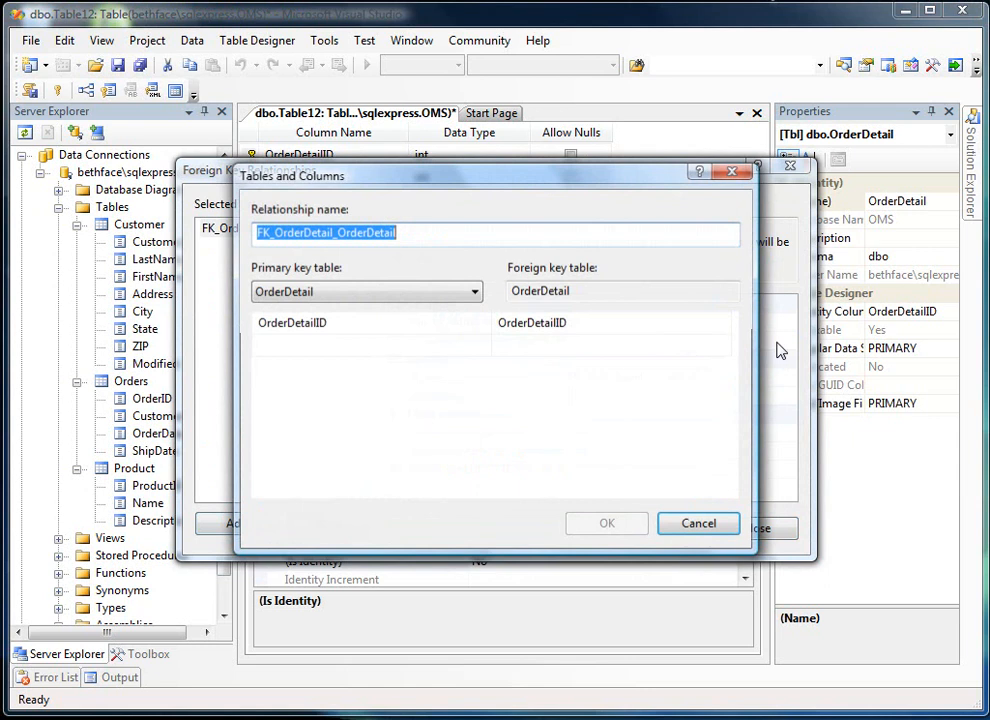
# Map the relationship from primary key OrderID in Orders to foreign key OrderID in OrderDetail, and close the relationship settings.
pyautogui.click(352, 294)
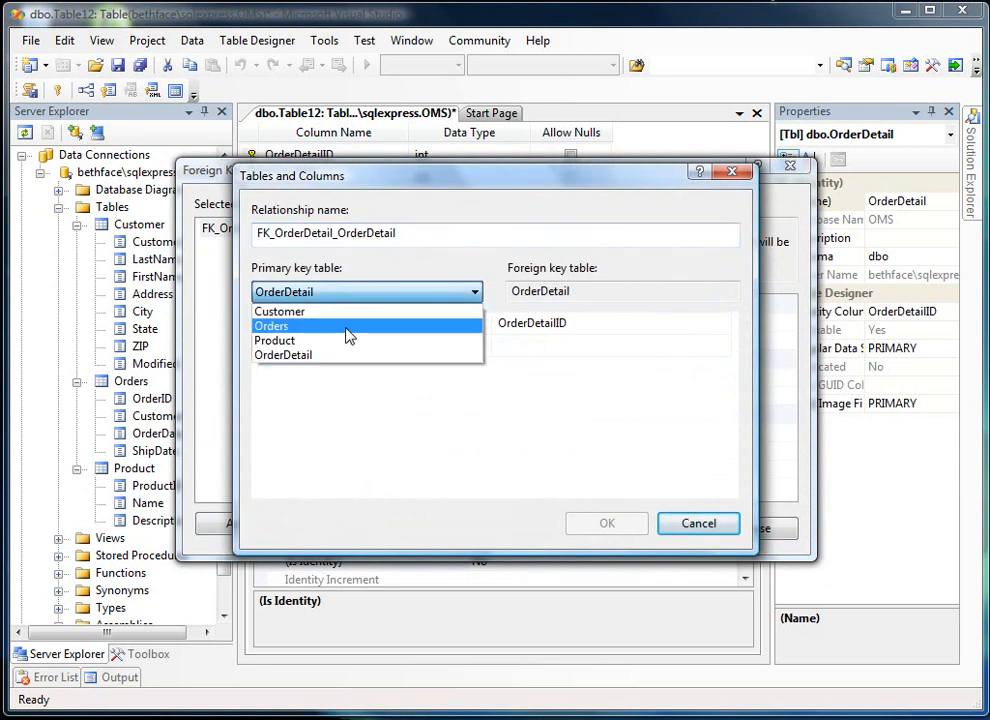
pyautogui.click(347, 327)
pyautogui.click(483, 325)
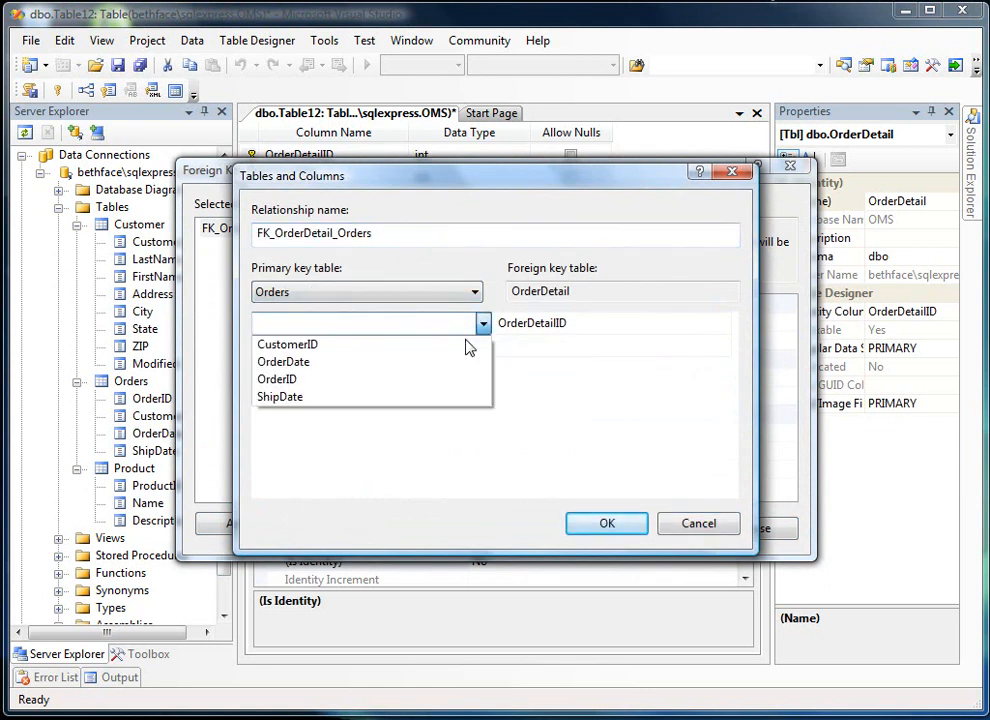
pyautogui.click(450, 381)
pyautogui.click(590, 332)
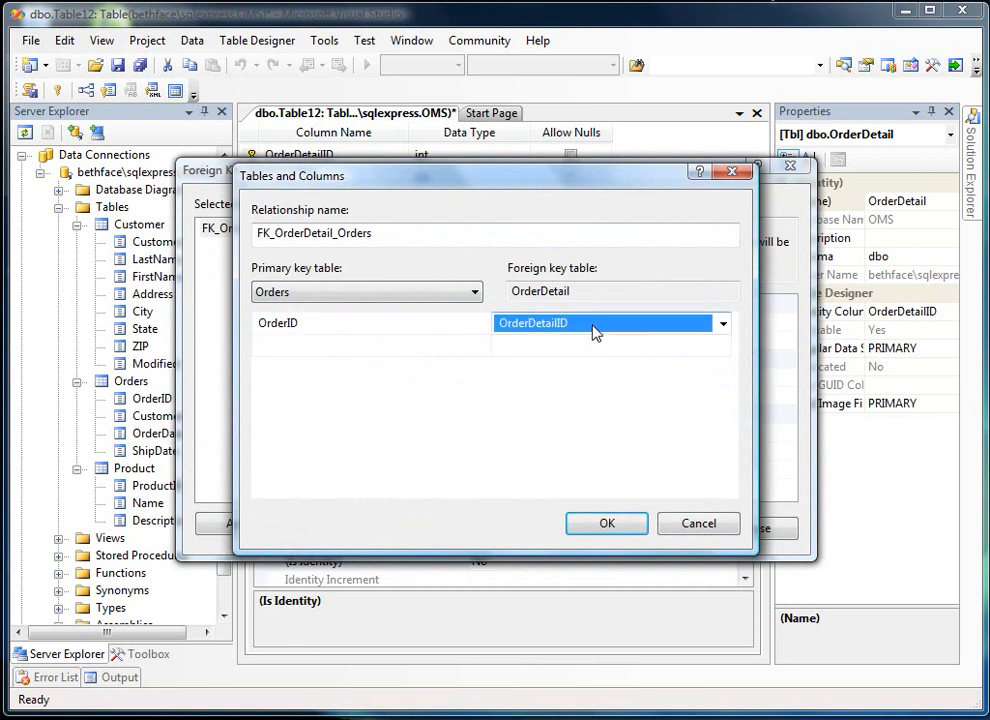
pyautogui.click(720, 324)
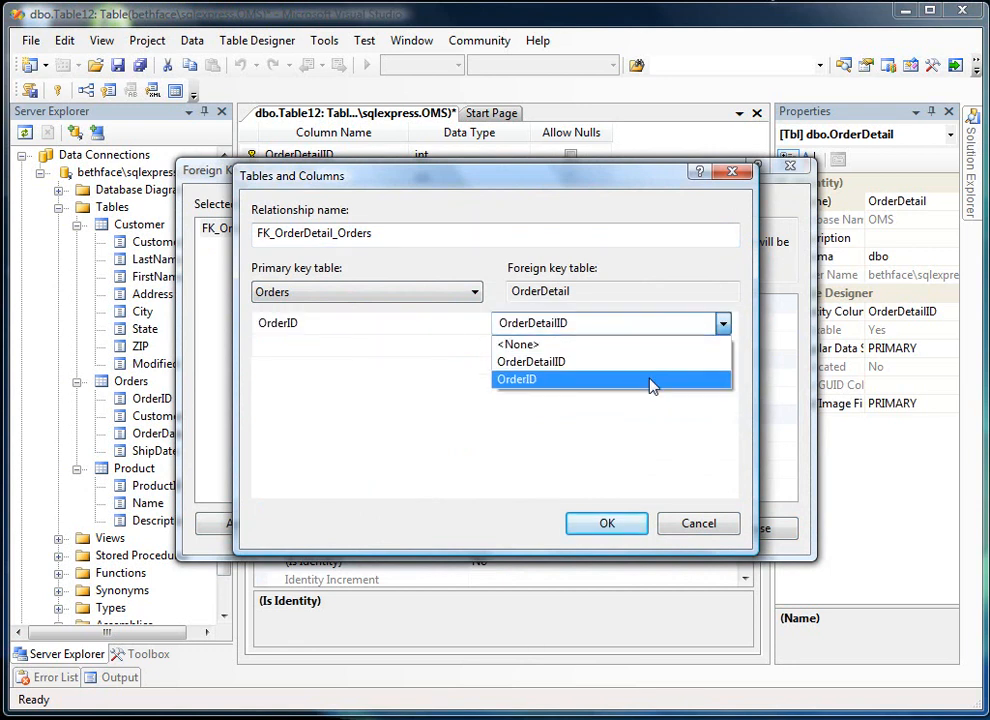
pyautogui.click(651, 385)
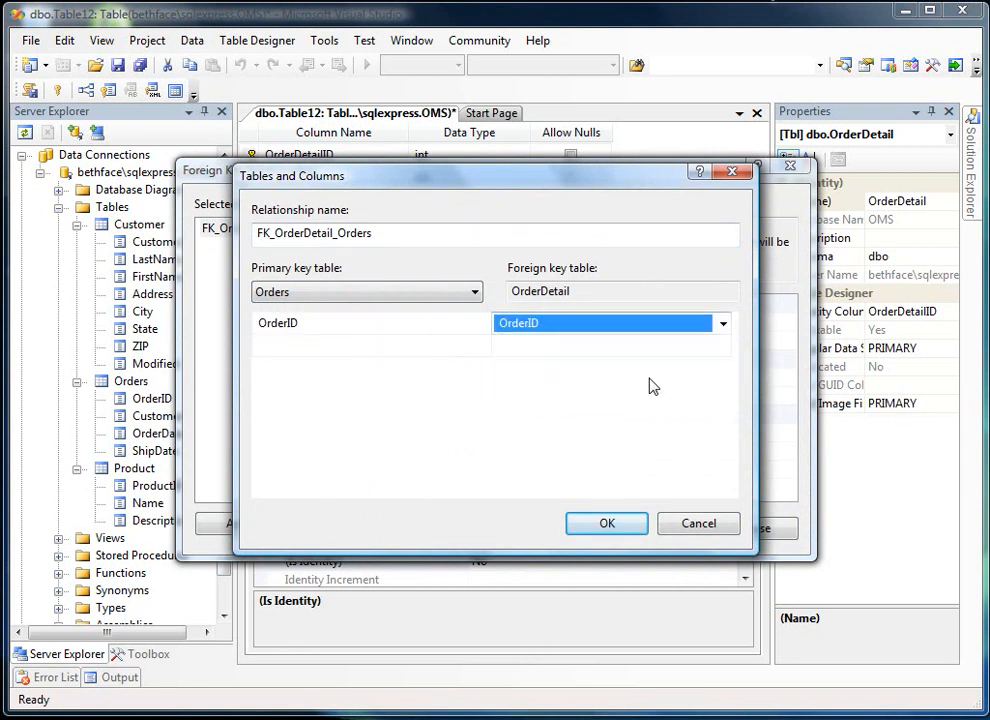
pyautogui.click(598, 529)
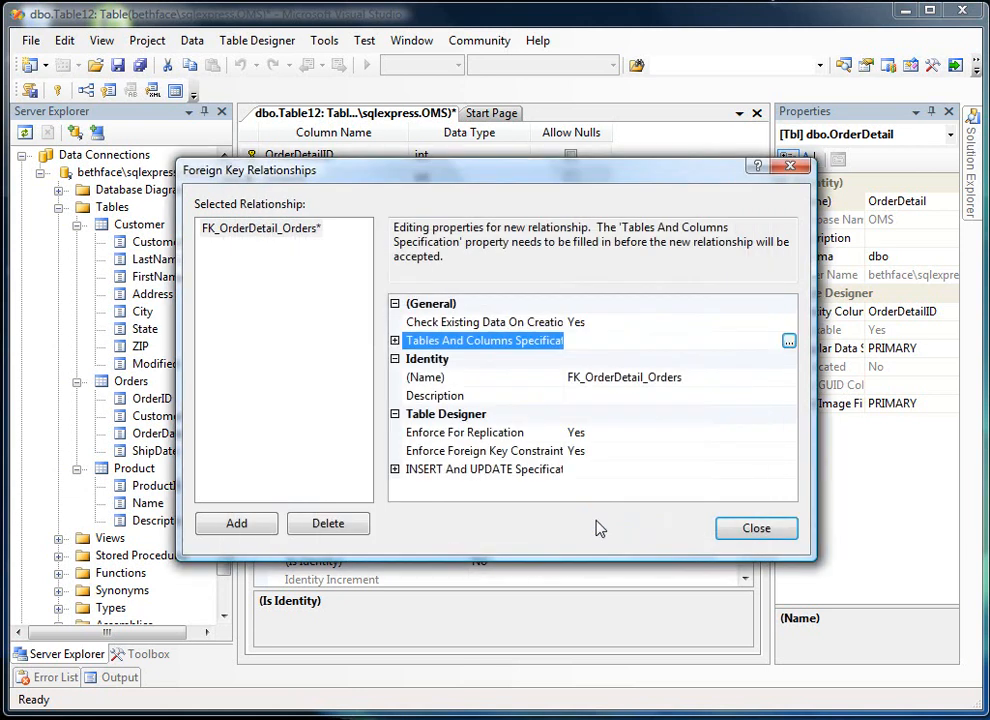
pyautogui.click(731, 529)
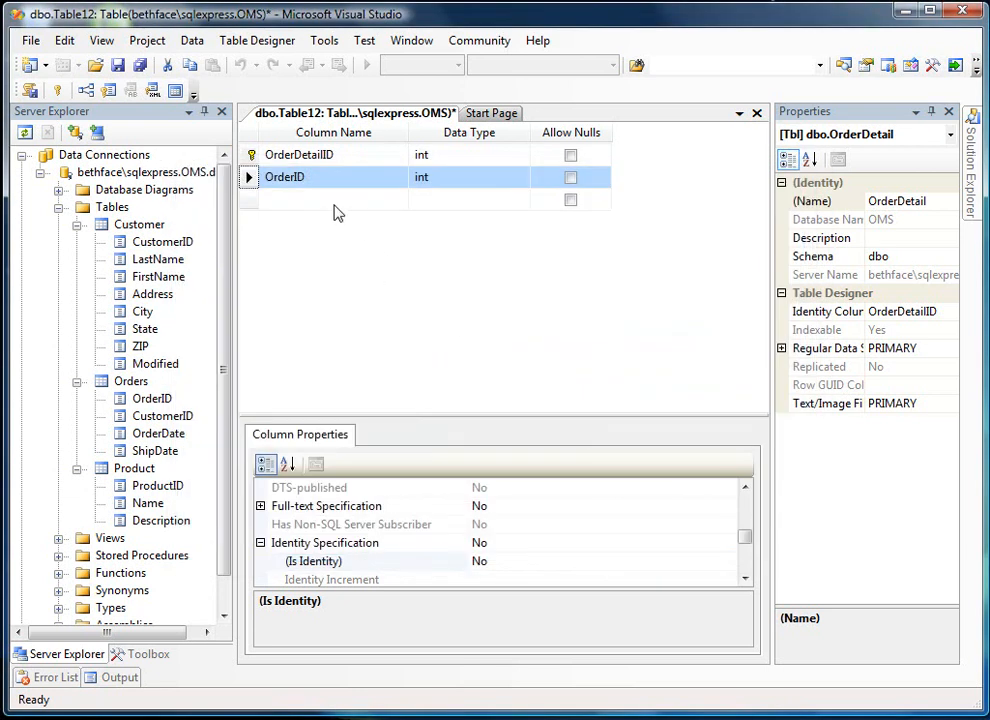
# Add a ProductID column of type int with nulls not allowed below OrderID in the OrderDetail table.
pyautogui.click(336, 200)
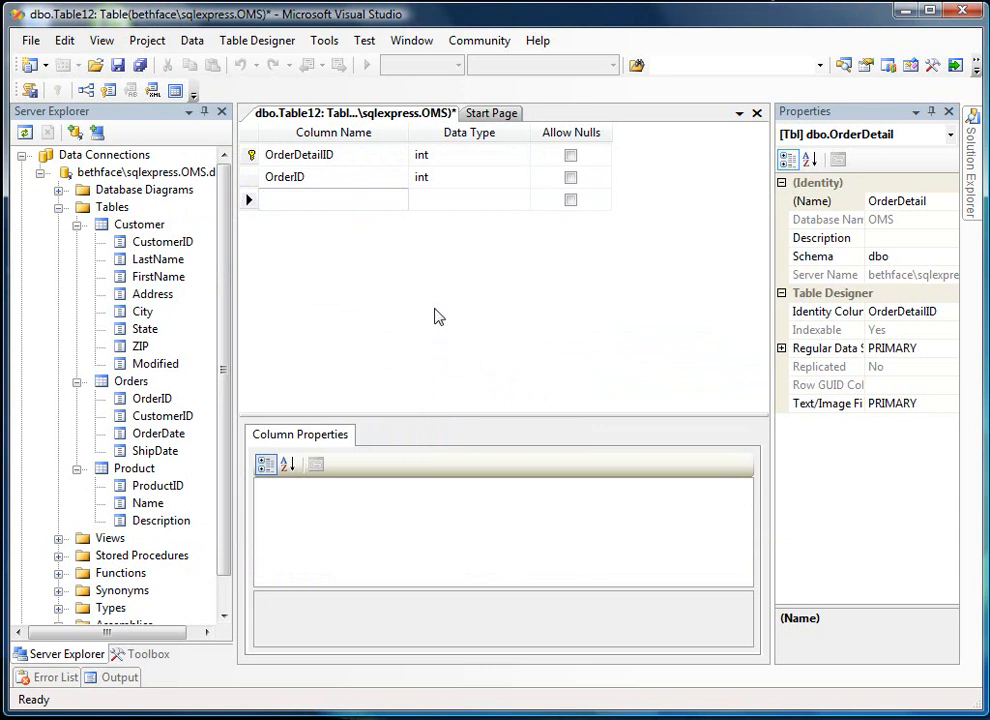
pyautogui.write('P')
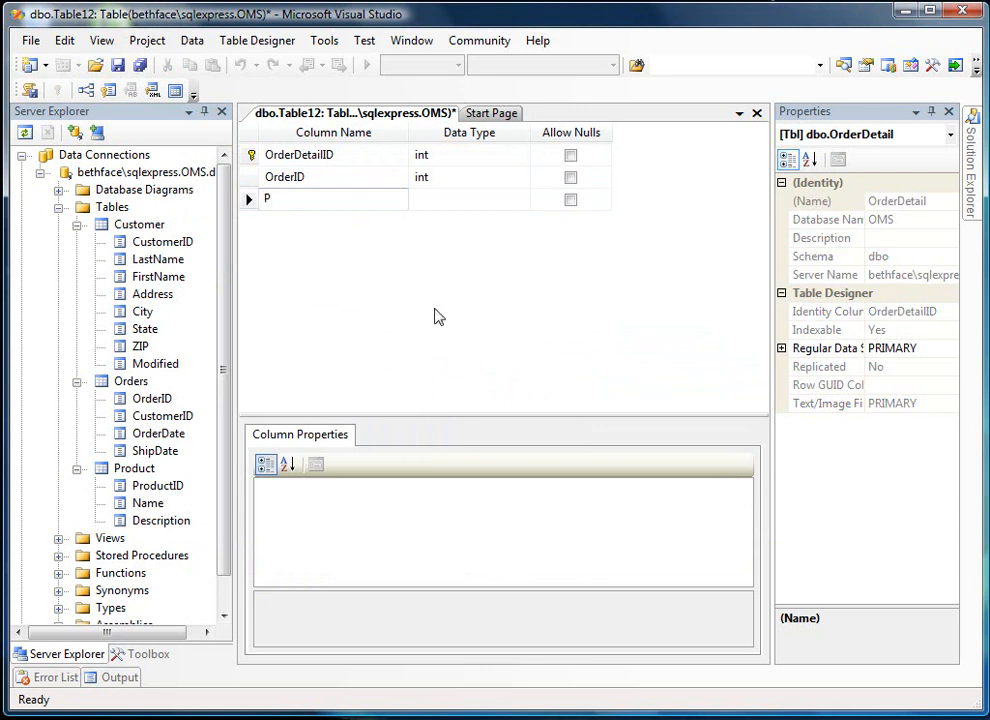
pyautogui.write('roductID')
pyautogui.press('Tab')
pyautogui.write('int')
pyautogui.press('Tab')
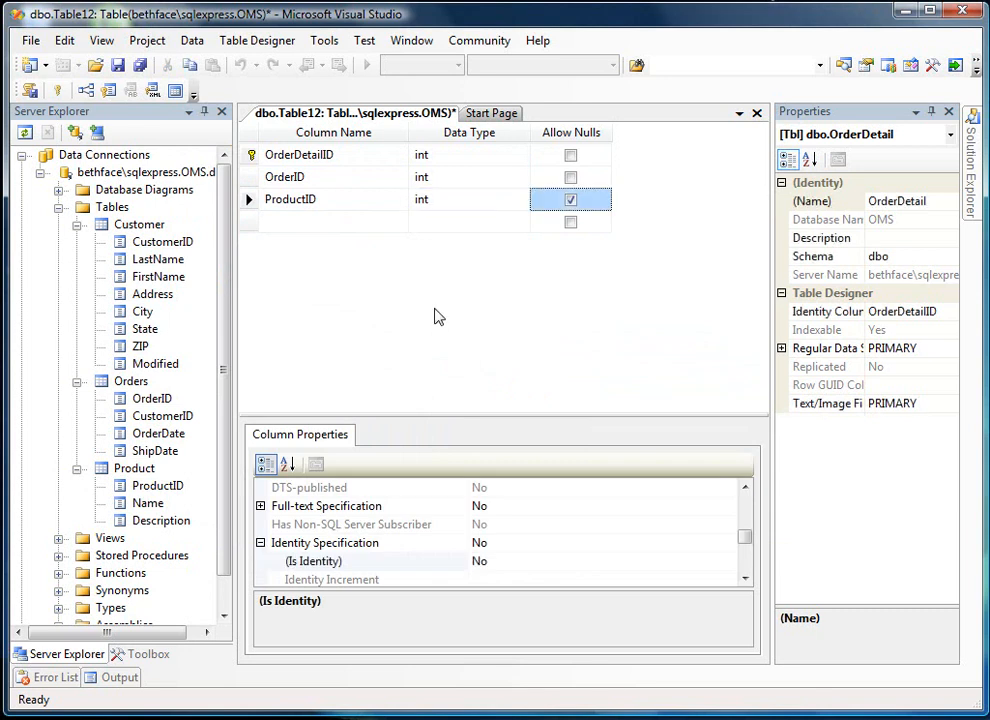
pyautogui.press('space')
# Add a second foreign key relationship to the OrderDetail table and open its tables and columns specification.
pyautogui.rightClick(250, 201)
pyautogui.click(320, 283)
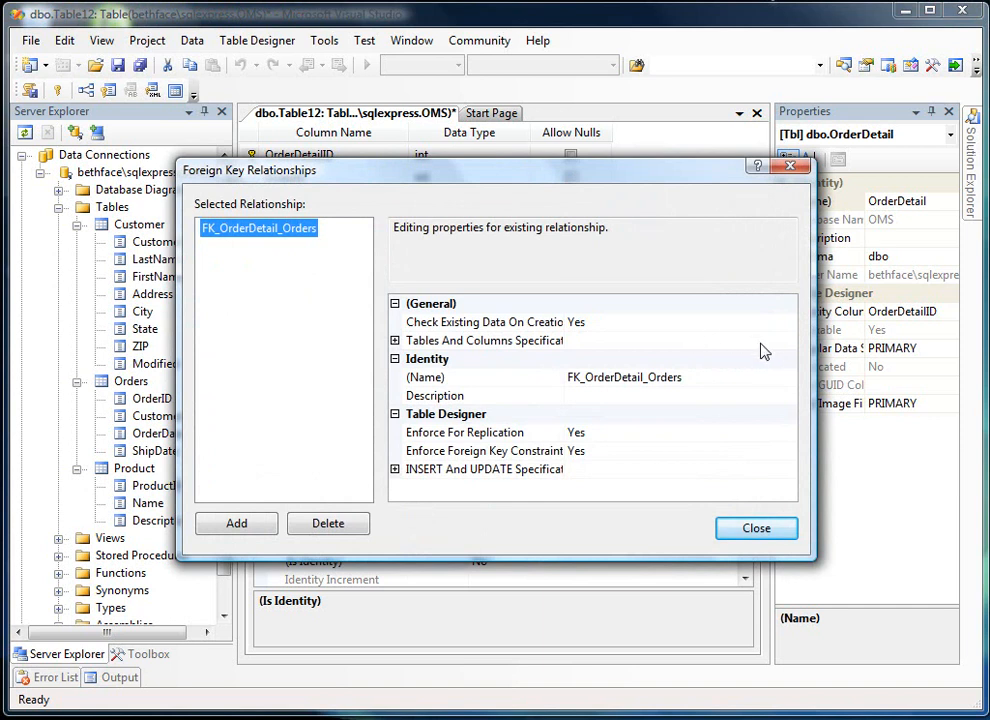
pyautogui.click(236, 524)
pyautogui.click(756, 339)
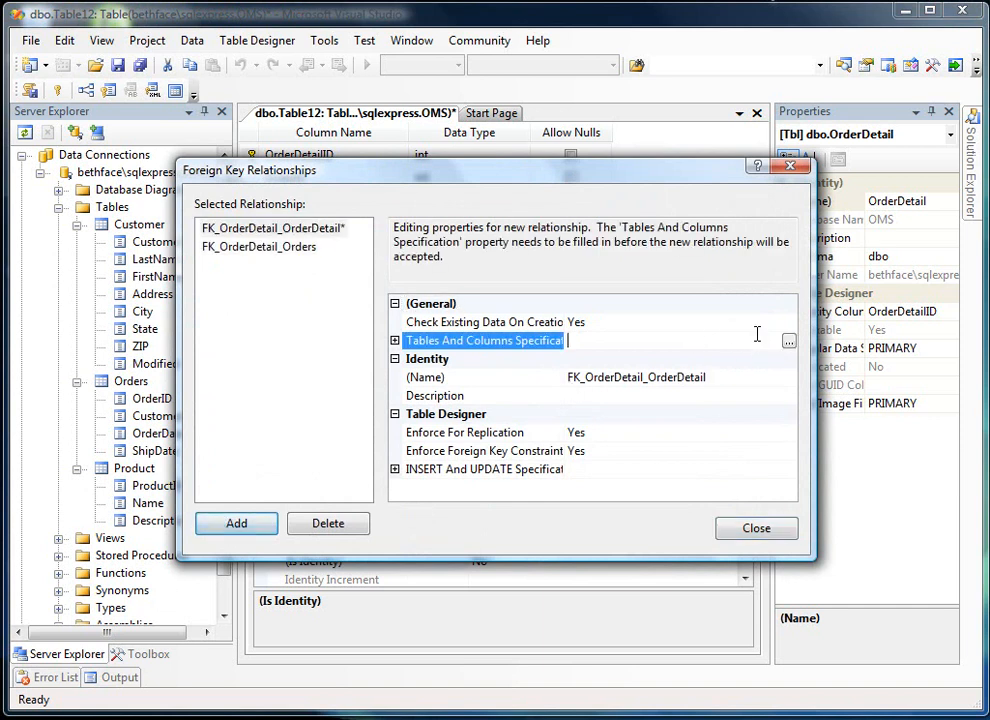
pyautogui.click(787, 342)
# Map the second relationship from primary key ProductID in Product to foreign key ProductID in OrderDetail, and close the relationship settings.
pyautogui.click(369, 292)
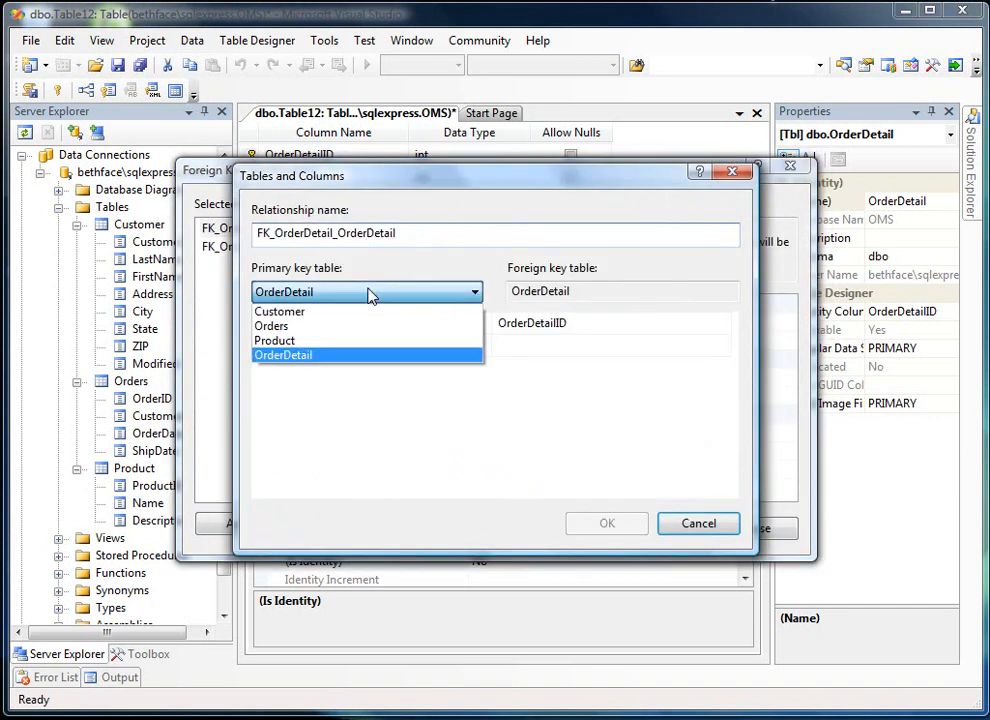
pyautogui.click(369, 340)
pyautogui.click(478, 330)
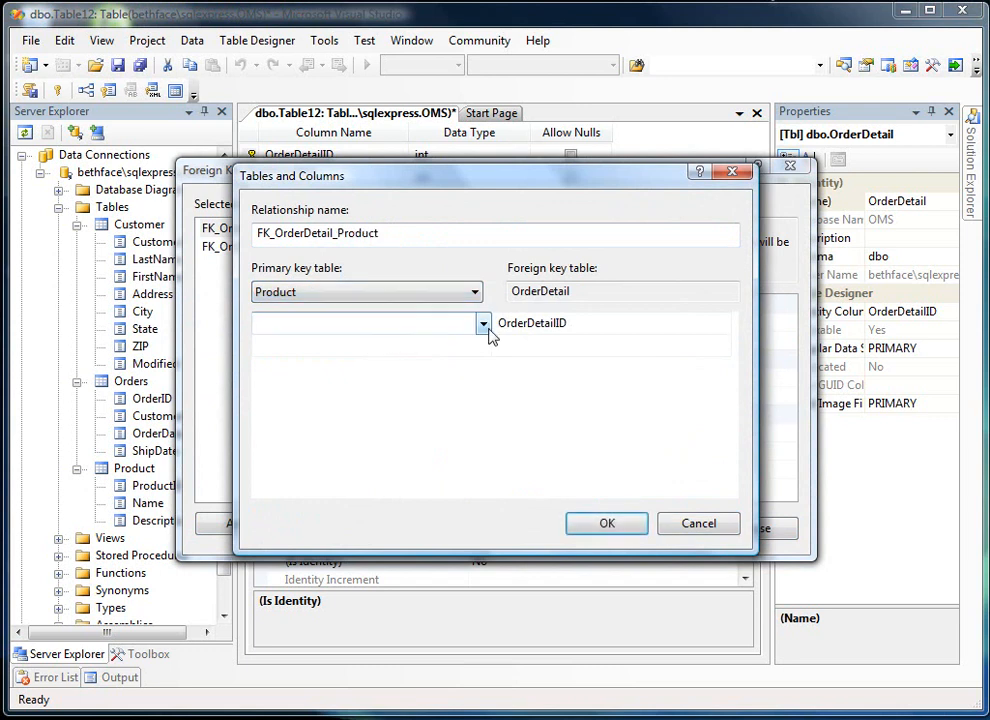
pyautogui.click(484, 325)
pyautogui.click(425, 379)
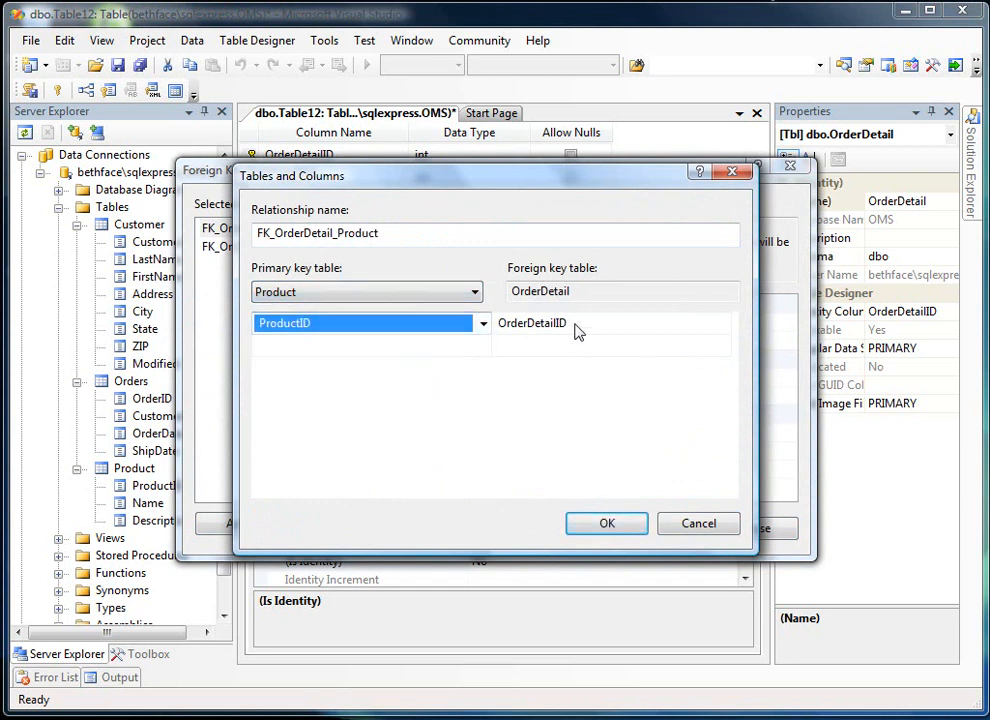
pyautogui.click(673, 333)
pyautogui.click(722, 324)
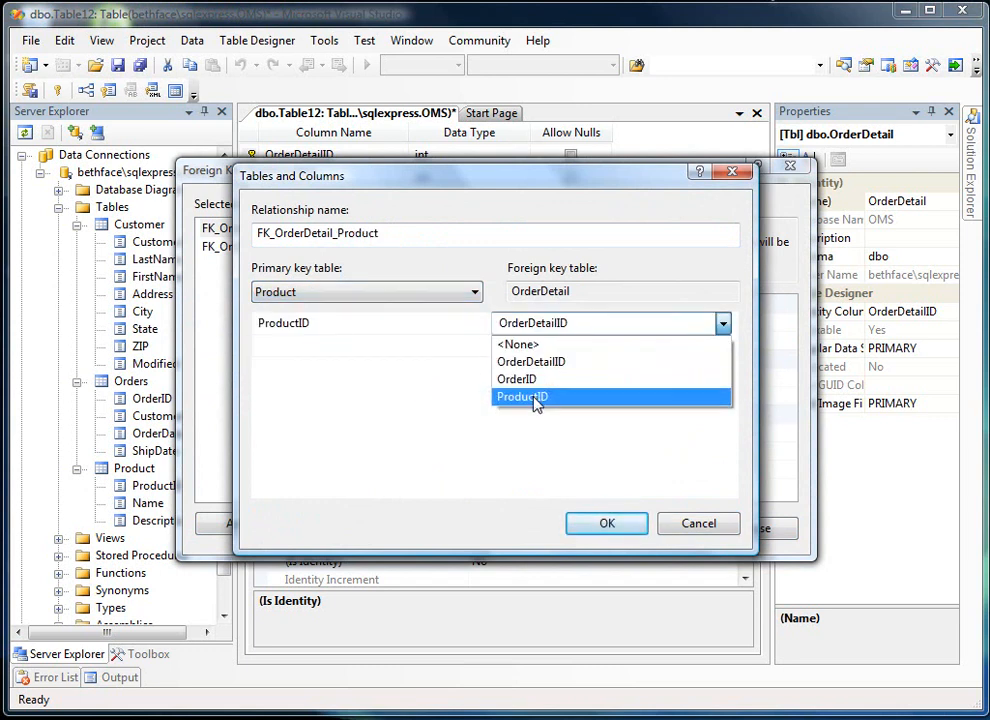
pyautogui.click(533, 401)
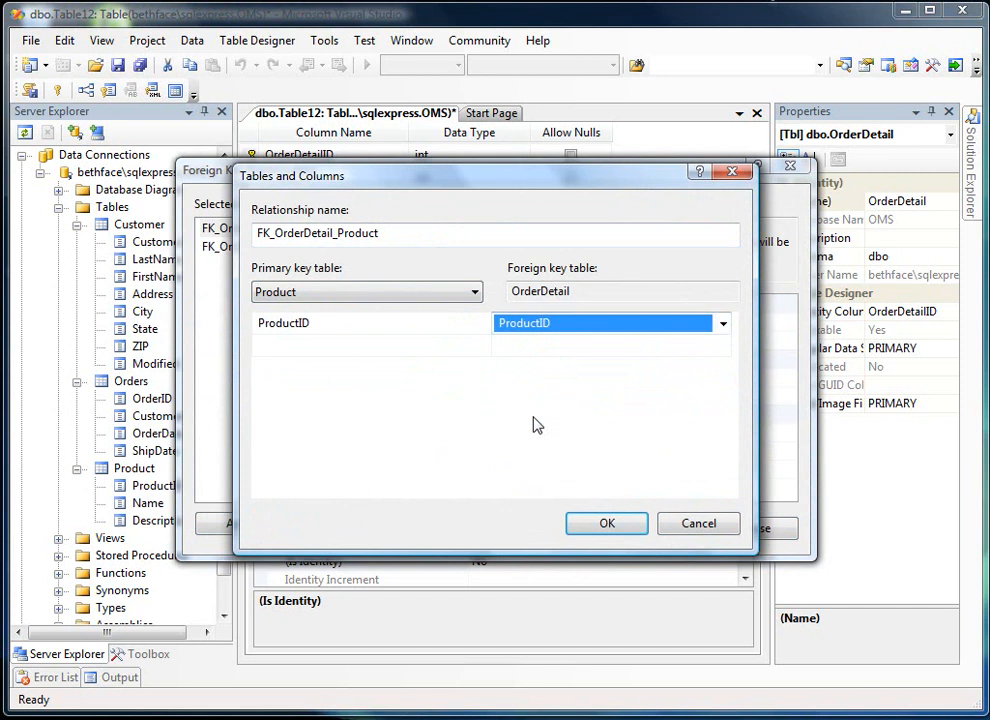
pyautogui.click(618, 533)
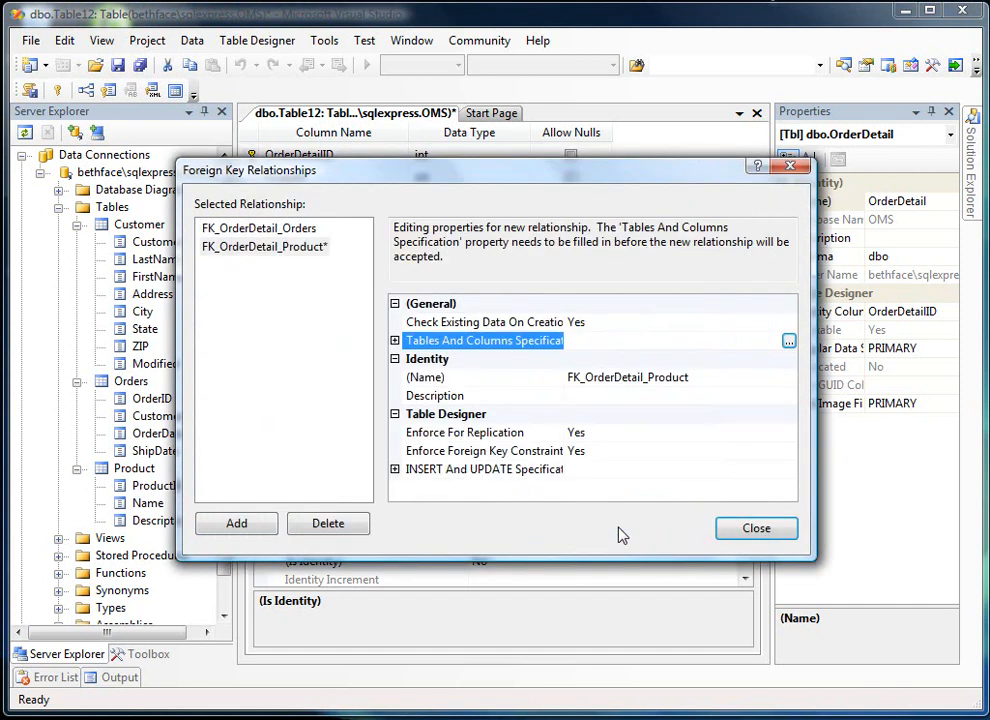
pyautogui.click(756, 528)
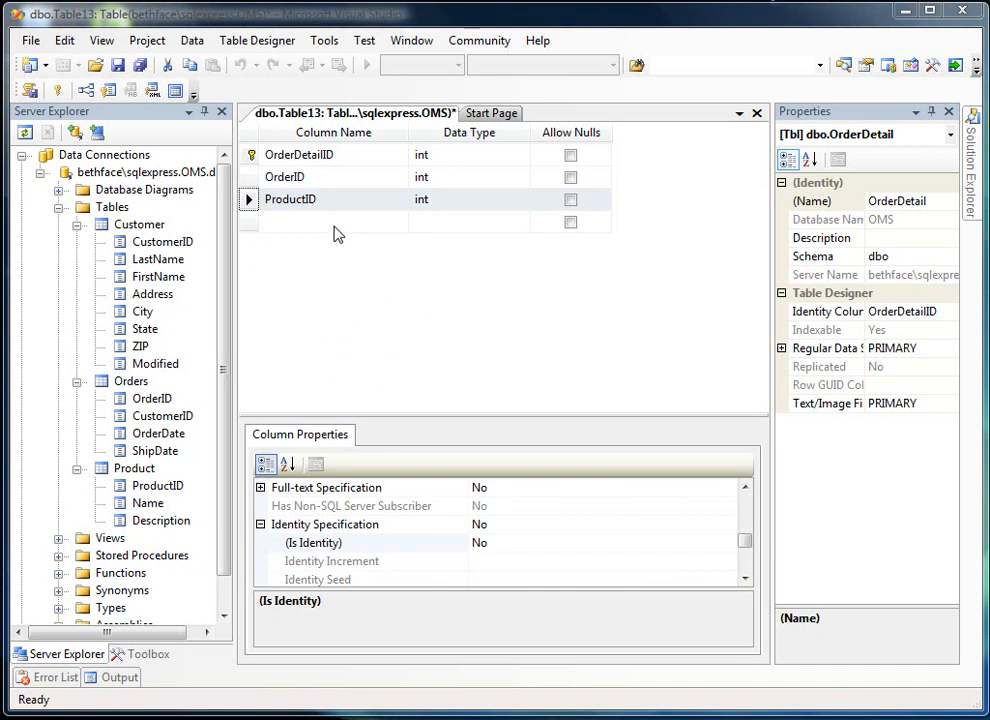
# Add a Quantity column of type int with nulls not allowed below ProductID in the OrderDetail table.
pyautogui.click(334, 220)
pyautogui.write('O')
pyautogui.press('BackSpace')
pyautogui.write('Quantity')
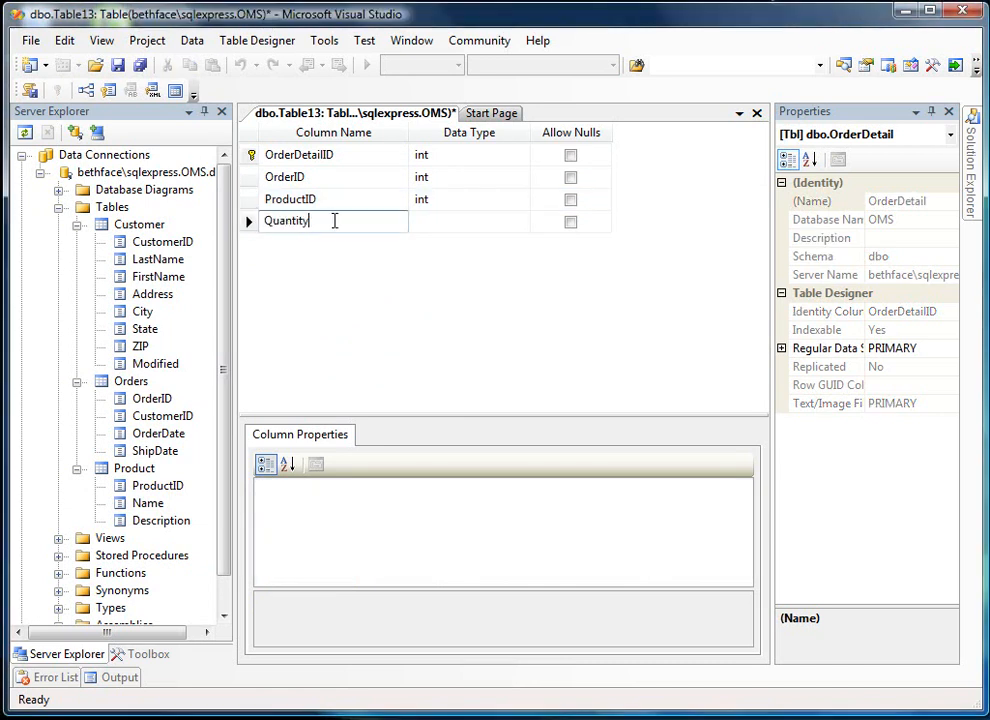
pyautogui.press('Tab')
pyautogui.write('int')
pyautogui.press('Tab')
pyautogui.press('space')
# Set the Quantity column's default value to 1.
pyautogui.moveTo(744, 536); pyautogui.dragTo(745, 504)
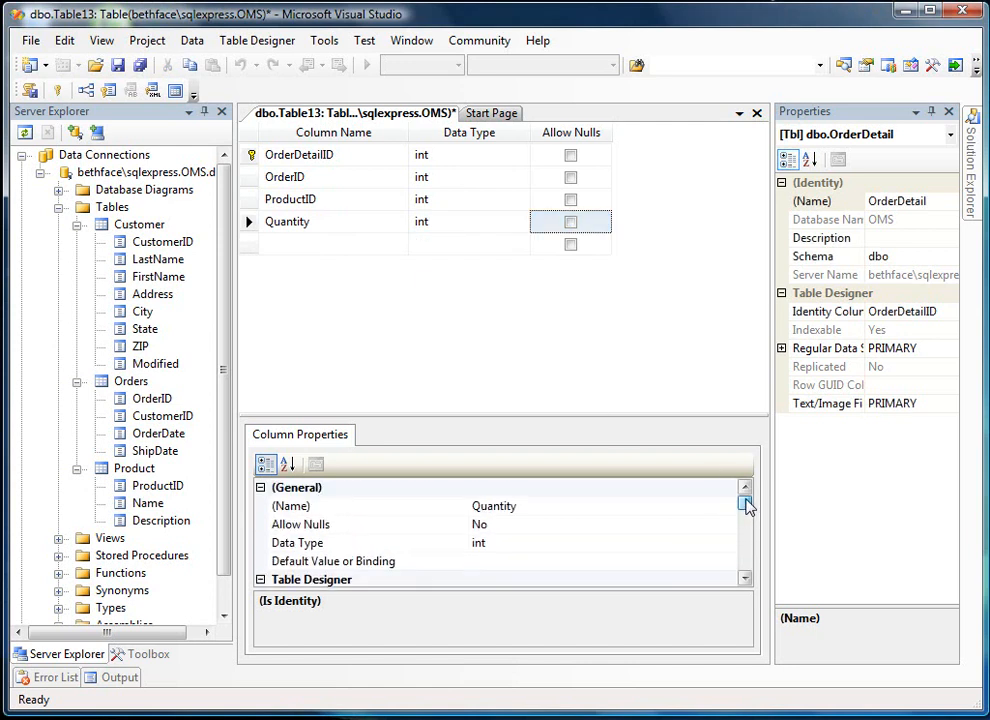
pyautogui.click(586, 553)
pyautogui.write('1')
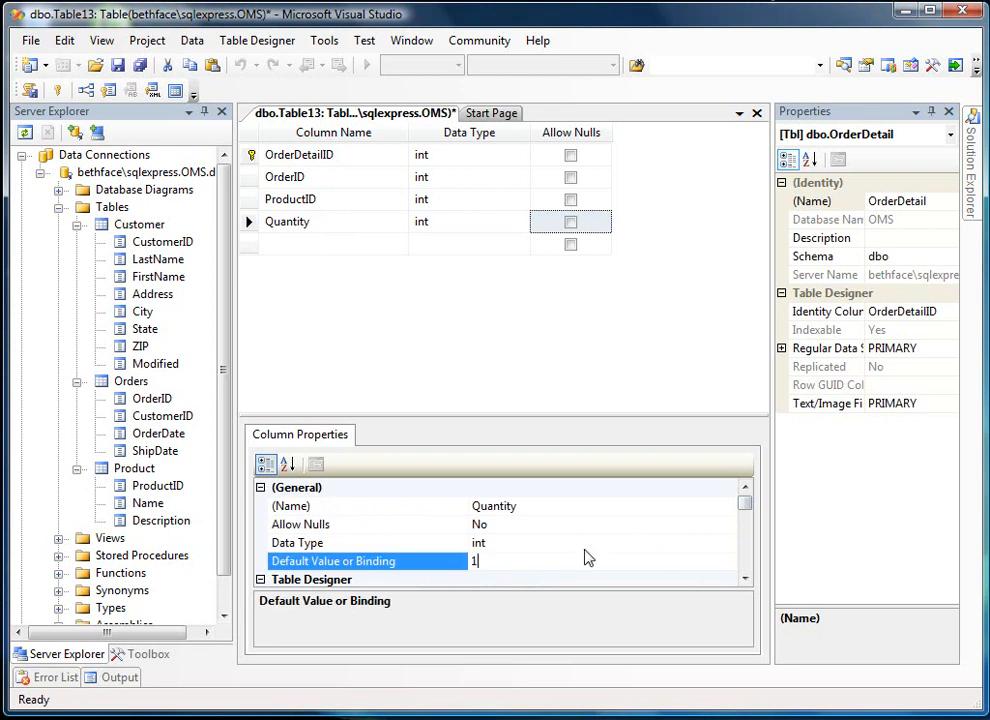
pyautogui.click(586, 548)
# Add a Price column of type money below Quantity in the OrderDetail table, leaving nulls allowed.
pyautogui.click(292, 244)
pyautogui.write('Price')
pyautogui.press('Tab')
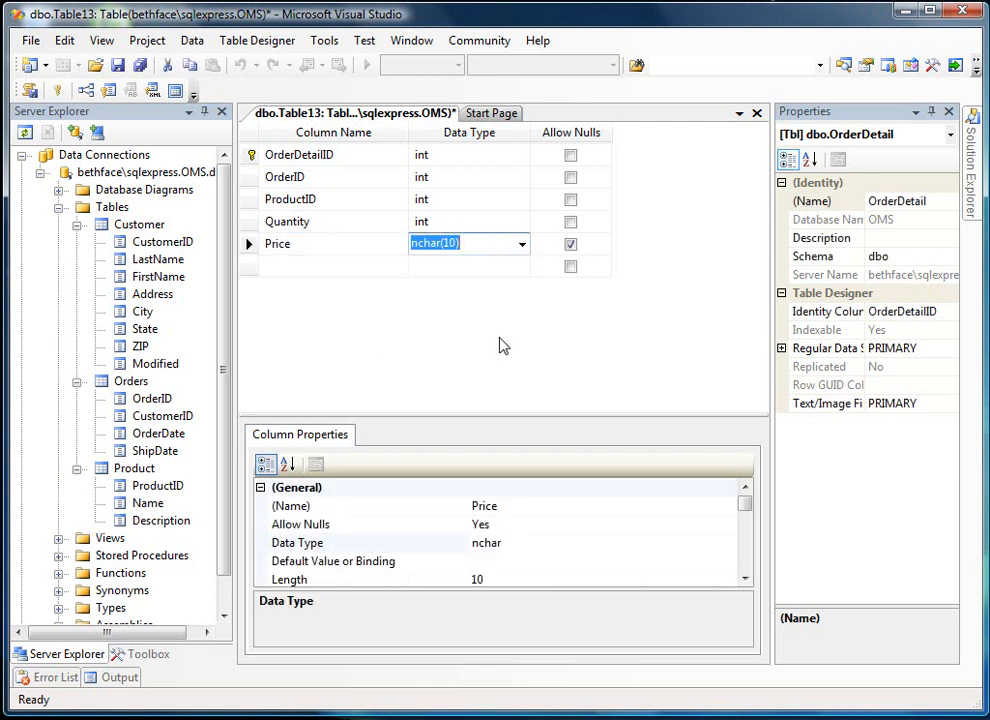
pyautogui.write('money')
pyautogui.press('Tab')
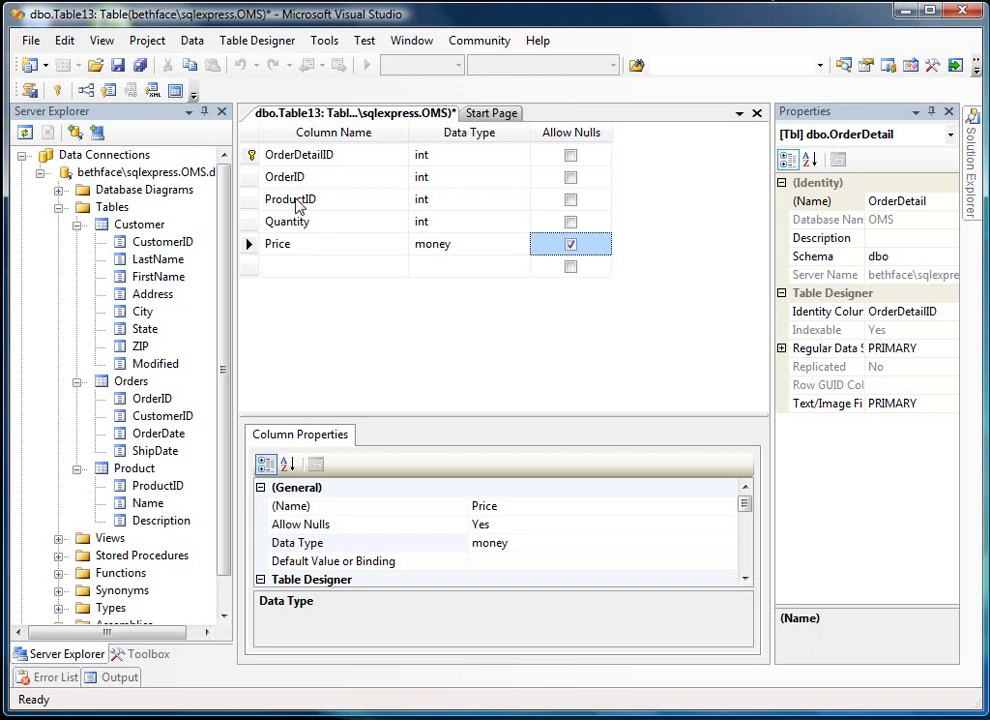
# Save the OrderDetail table to the database together with the affected Product and Orders tables.
pyautogui.click(117, 66)
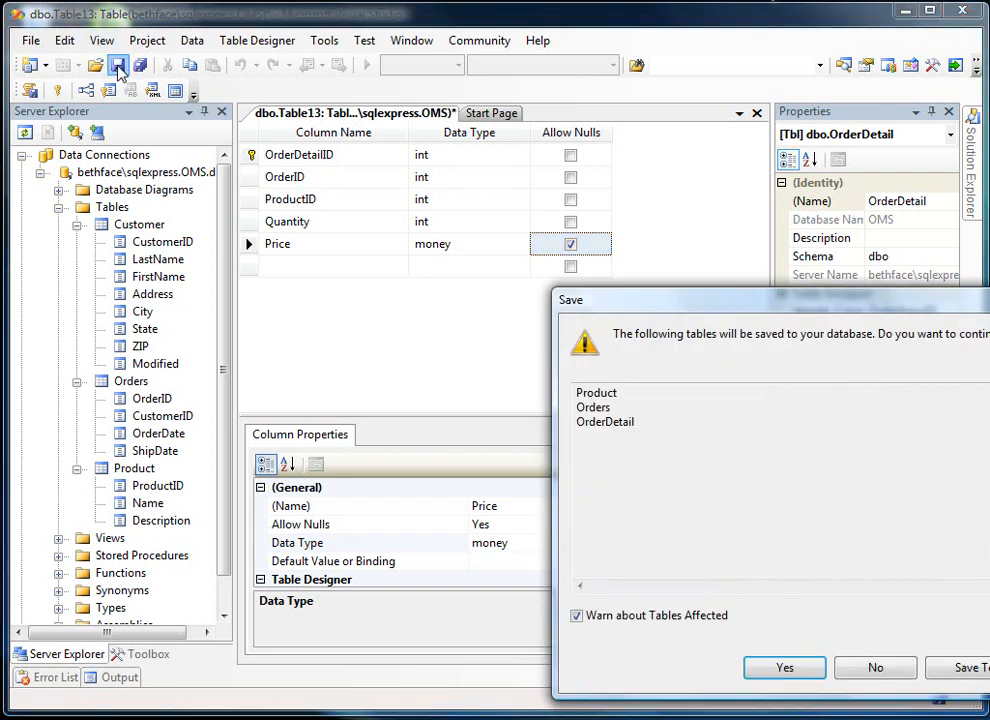
pyautogui.moveTo(674, 290); pyautogui.dragTo(358, 187)
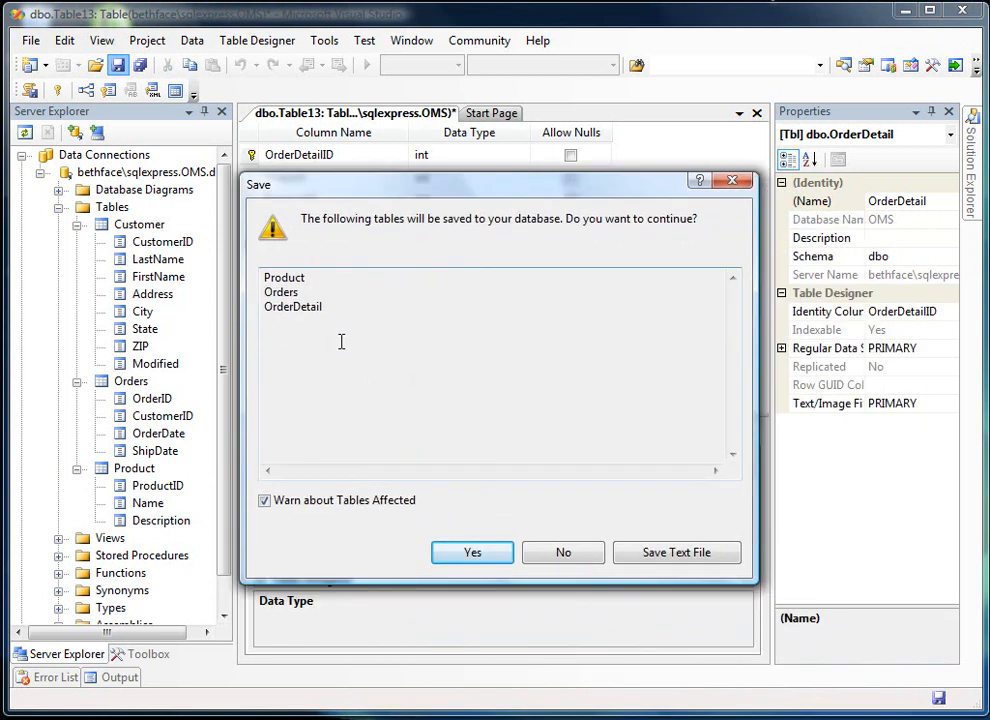
pyautogui.click(460, 551)
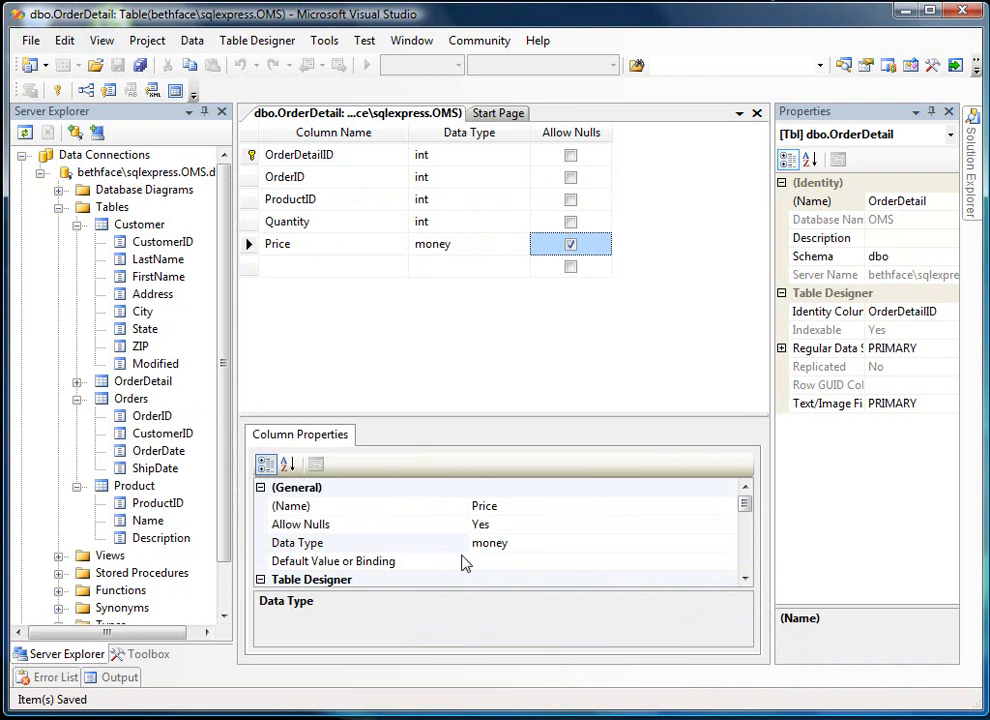
# Expand the OrderDetail table's columns in the database tree and close the OrderDetail table design.
pyautogui.click(77, 381)
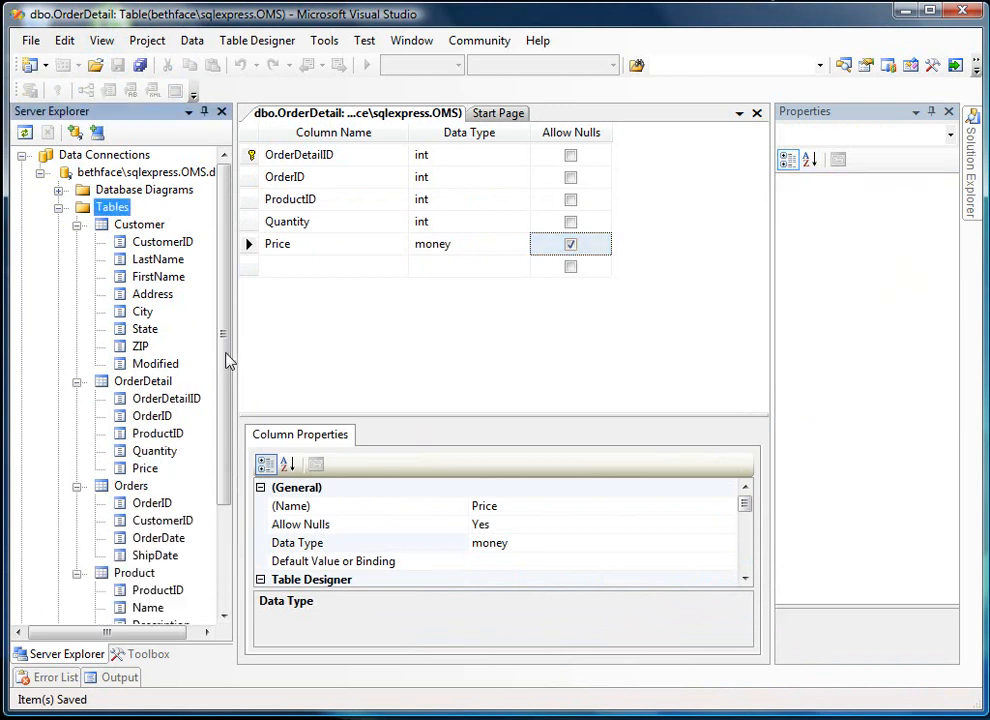
pyautogui.moveTo(228, 358); pyautogui.dragTo(225, 410)
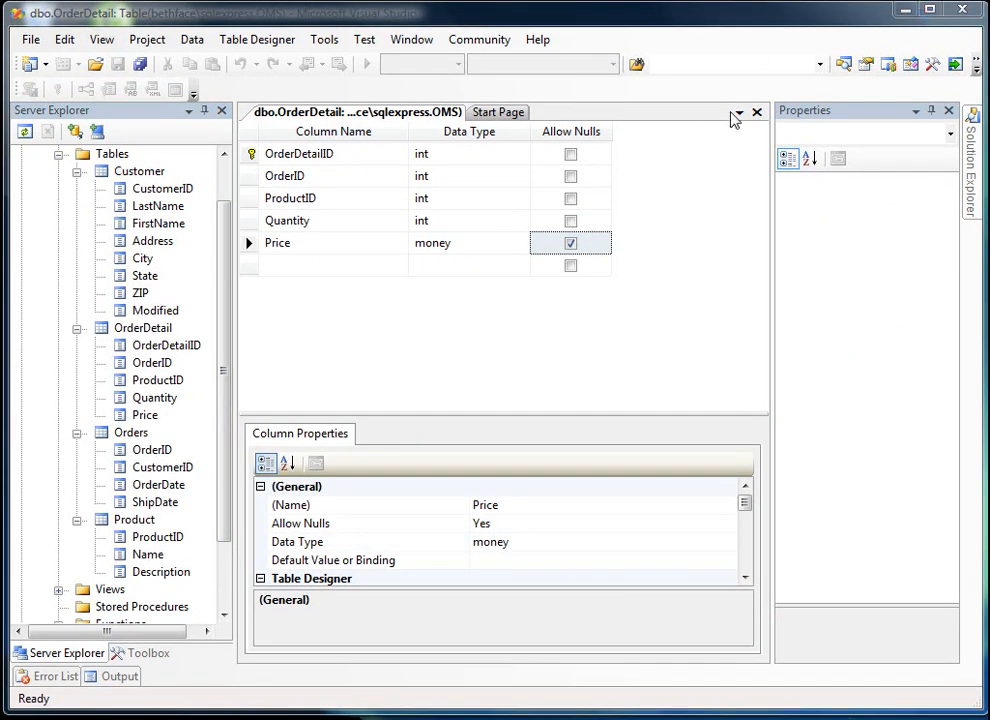
pyautogui.click(757, 112)
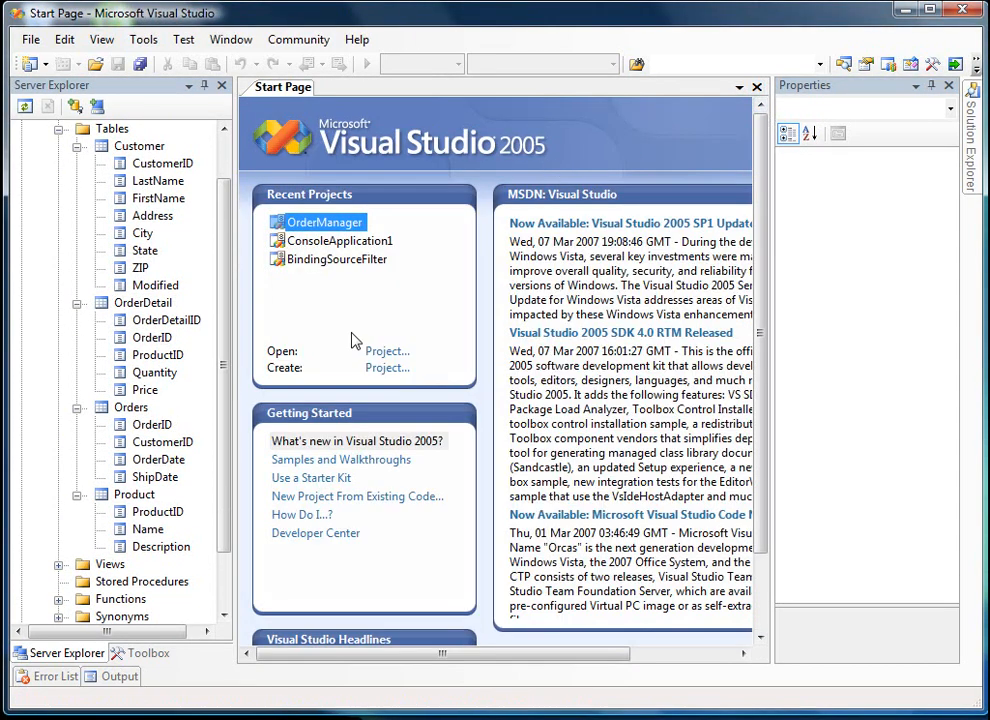
pyautogui.moveTo(226, 247); pyautogui.dragTo(221, 307)
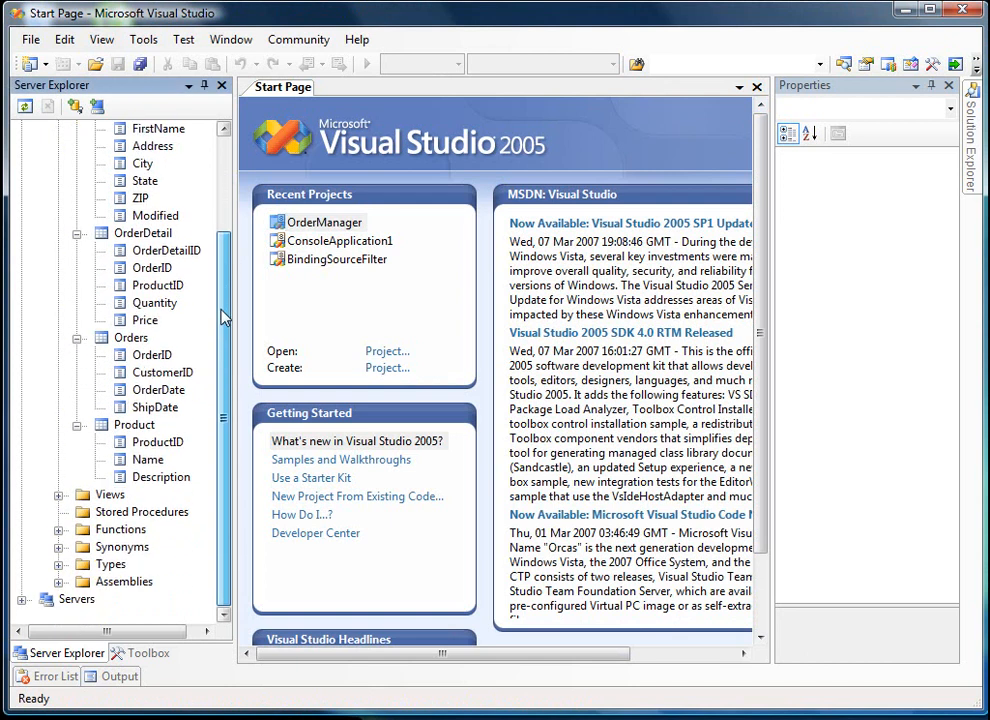
# Add a new stored procedure to the OMS database.
pyautogui.click(135, 513)
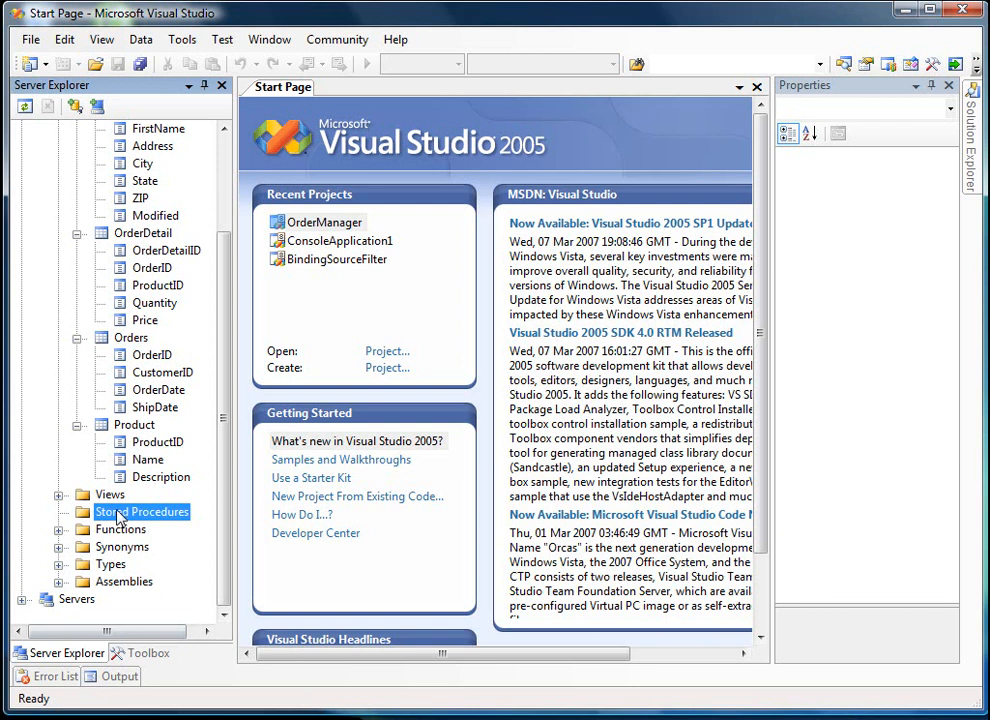
pyautogui.rightClick(121, 514)
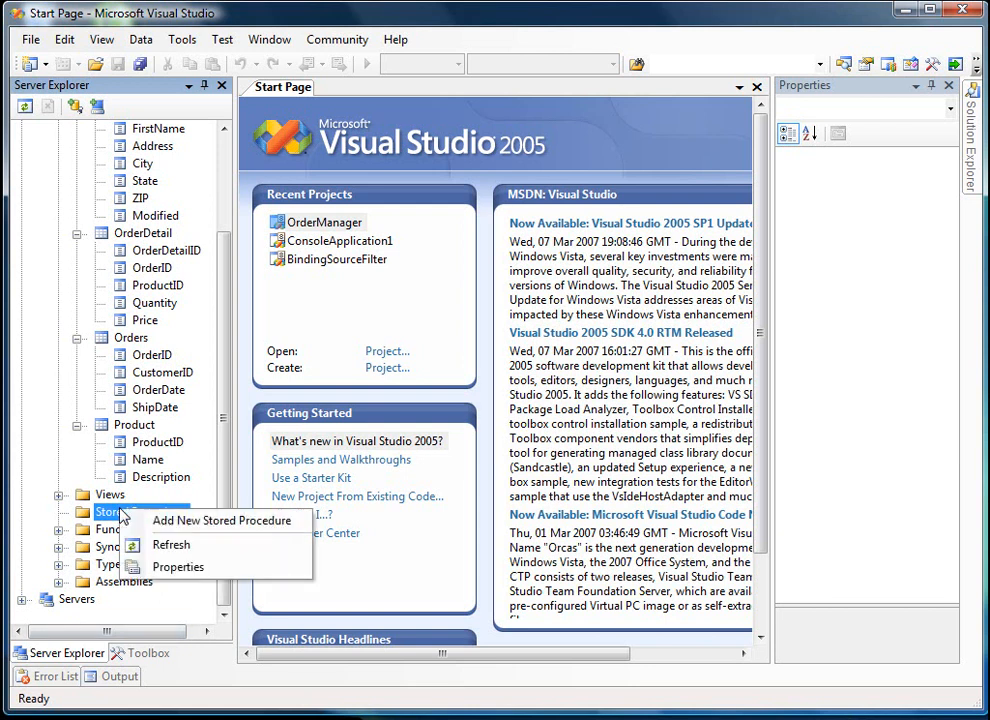
pyautogui.click(248, 524)
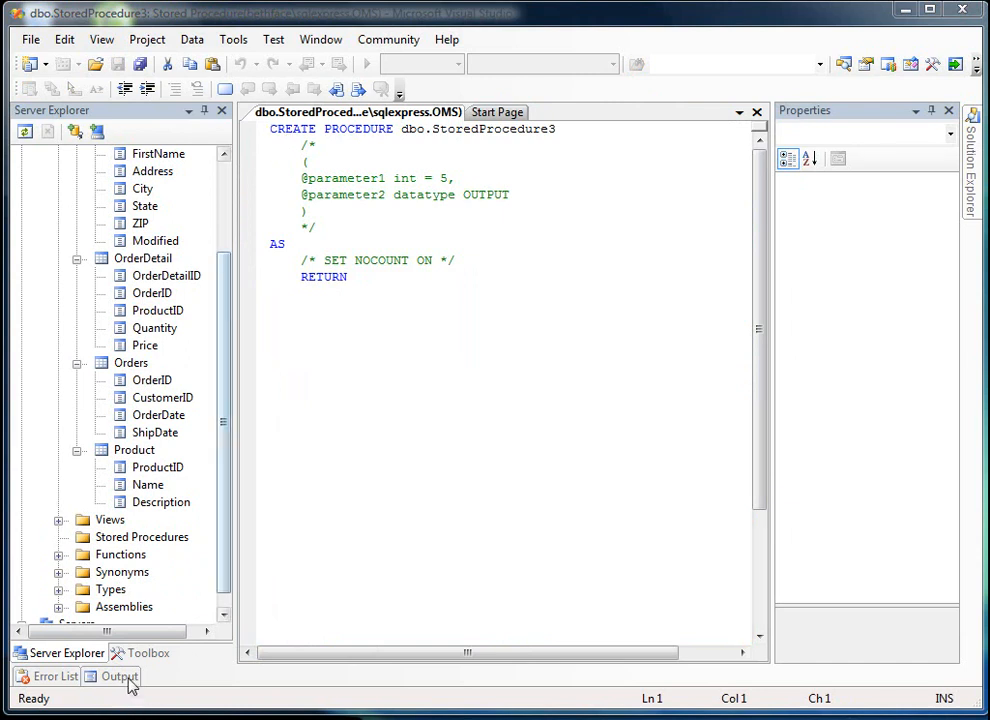
# Replace the whole procedure template with the stored DeleteCustomer code snippet, save it to the database and close it.
pyautogui.click(145, 653)
pyautogui.click(405, 284)
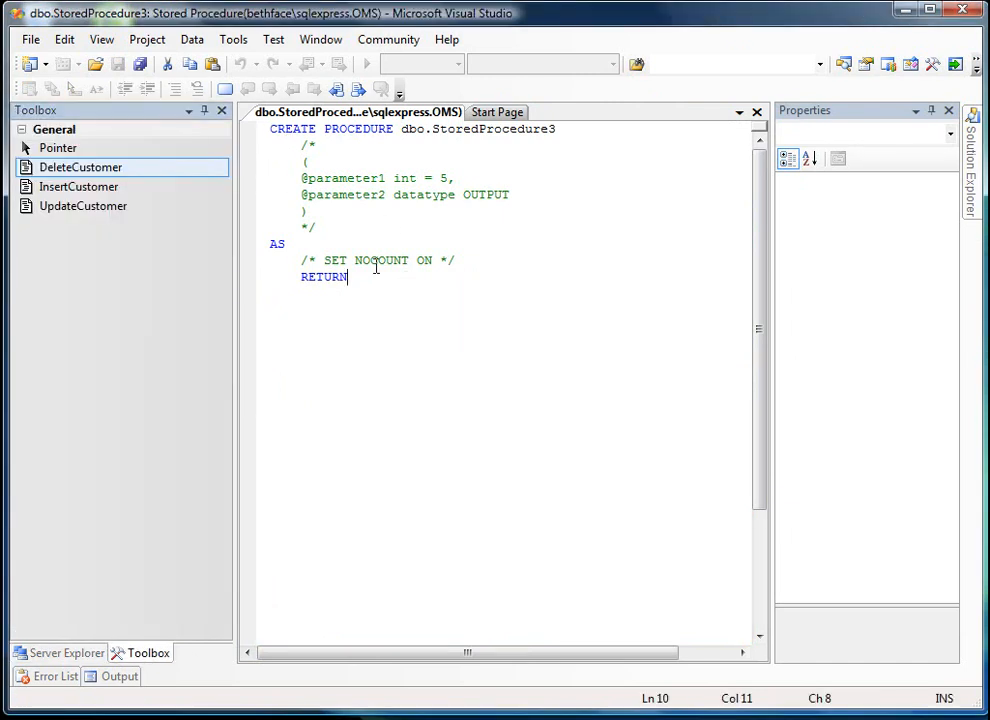
pyautogui.hotkey('ctrl', 'a')
pyautogui.moveTo(108, 168); pyautogui.dragTo(303, 168)
pyautogui.click(423, 383)
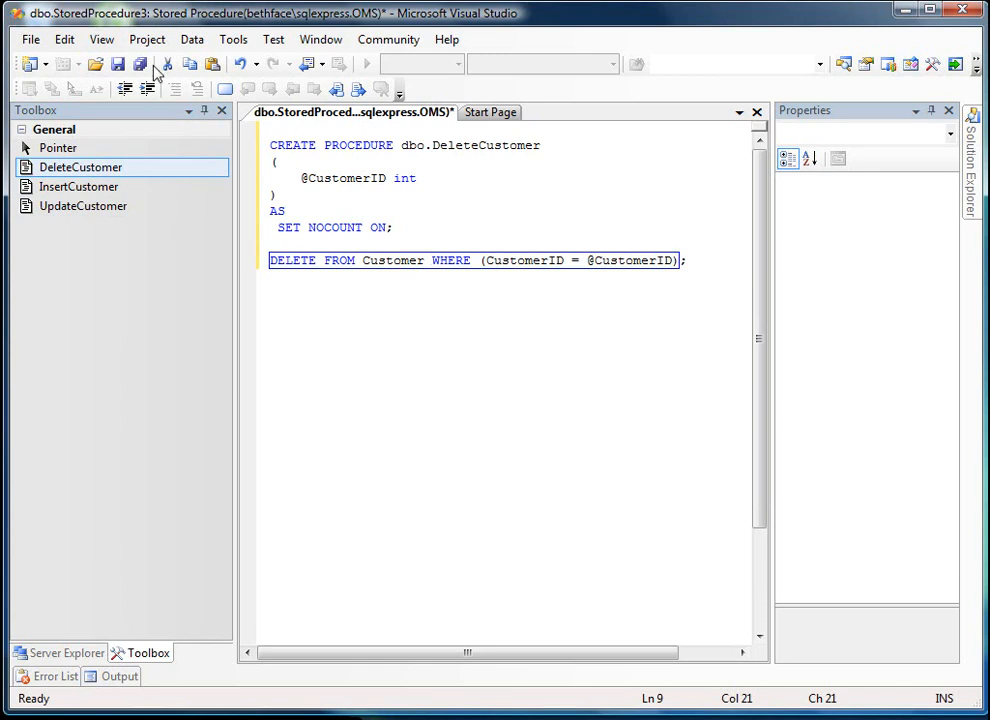
pyautogui.click(118, 65)
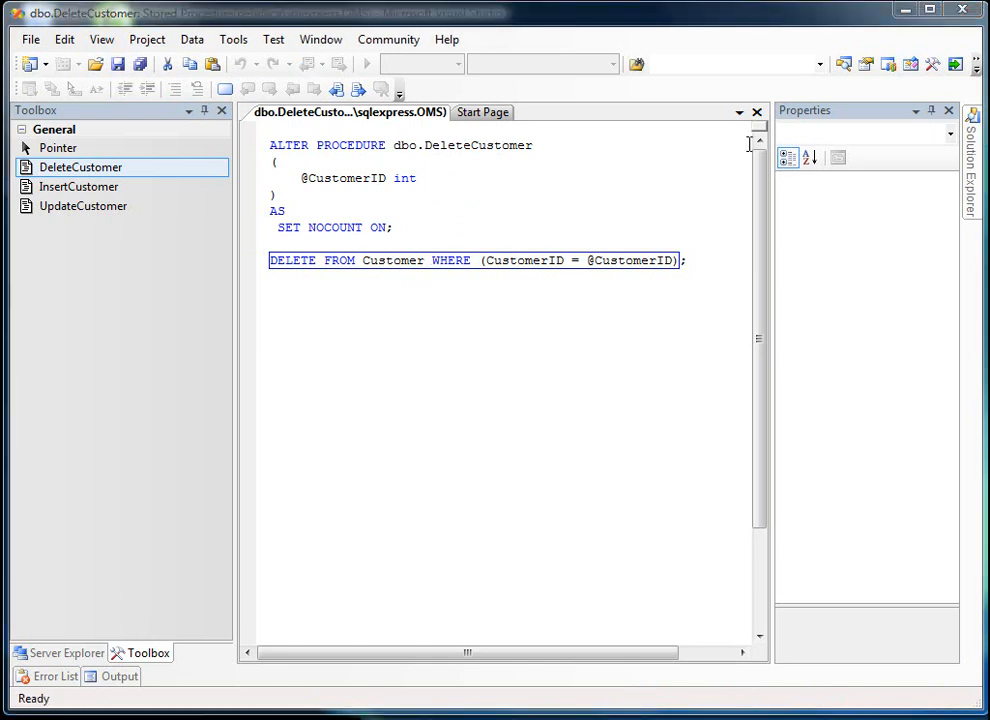
pyautogui.click(757, 112)
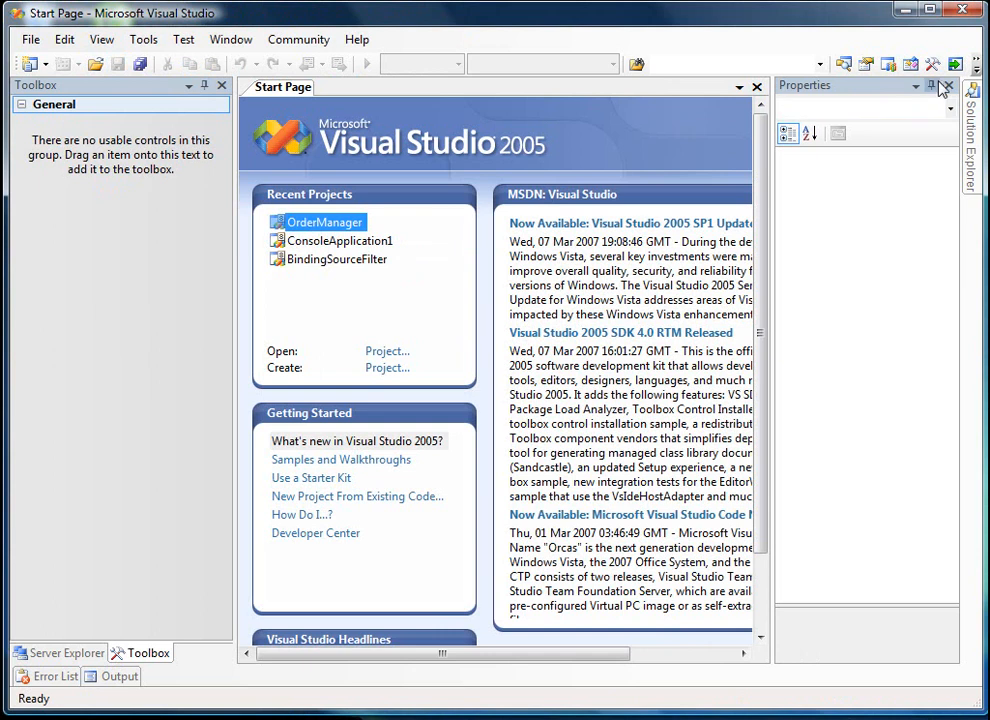
# Add a second stored procedure to the OMS database, alongside DeleteCustomer.
pyautogui.click(84, 653)
pyautogui.click(118, 513)
pyautogui.rightClick(118, 513)
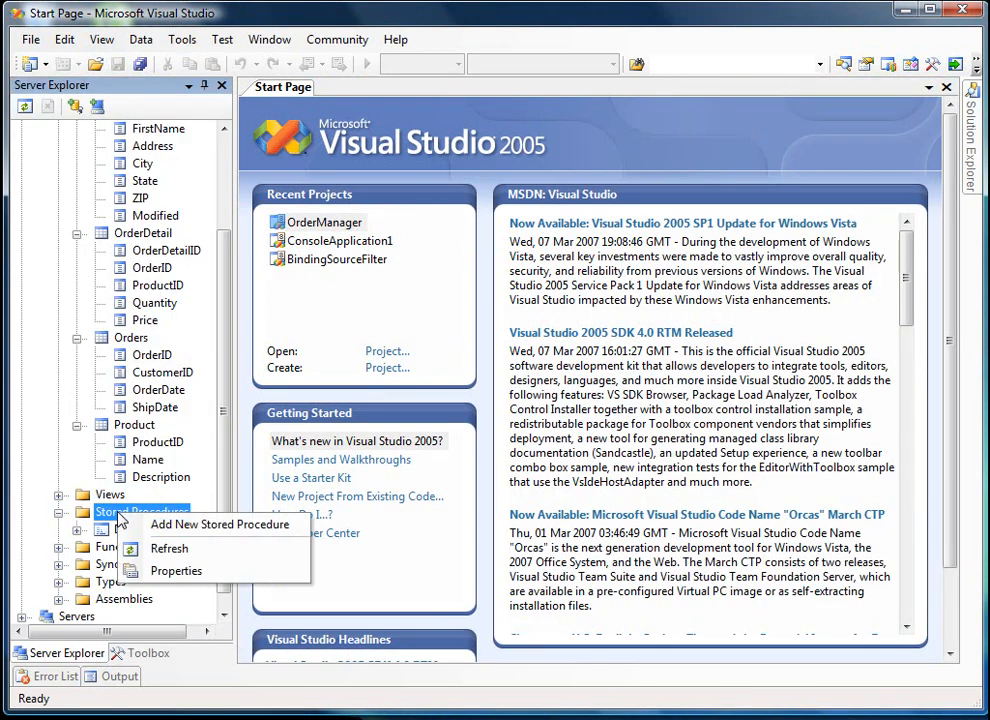
pyautogui.click(142, 525)
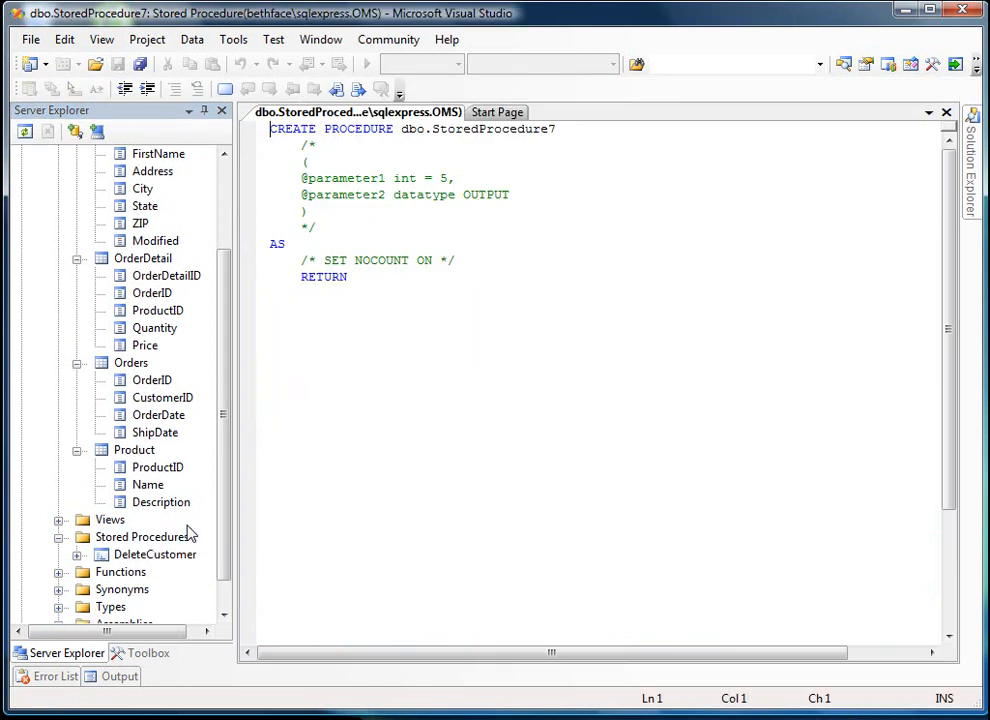
# Replace the whole template of the new procedure with the stored InsertCustomer code snippet.
pyautogui.click(148, 655)
pyautogui.moveTo(404, 312); pyautogui.dragTo(187, 138)
pyautogui.press('Delete')
pyautogui.moveTo(97, 190); pyautogui.dragTo(327, 155)
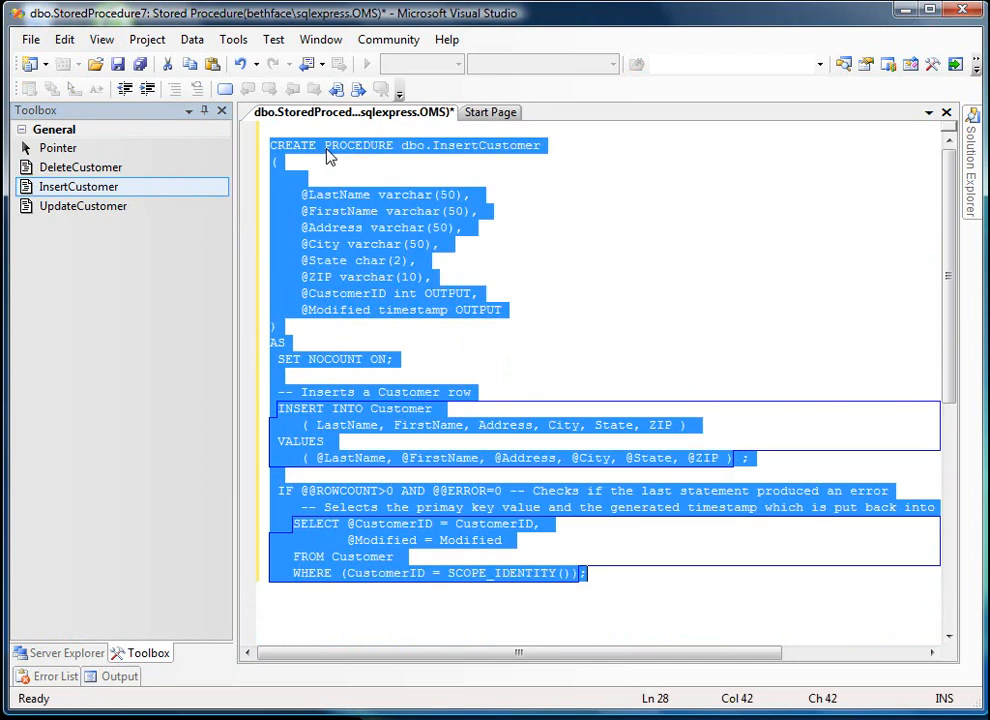
pyautogui.click(727, 242)
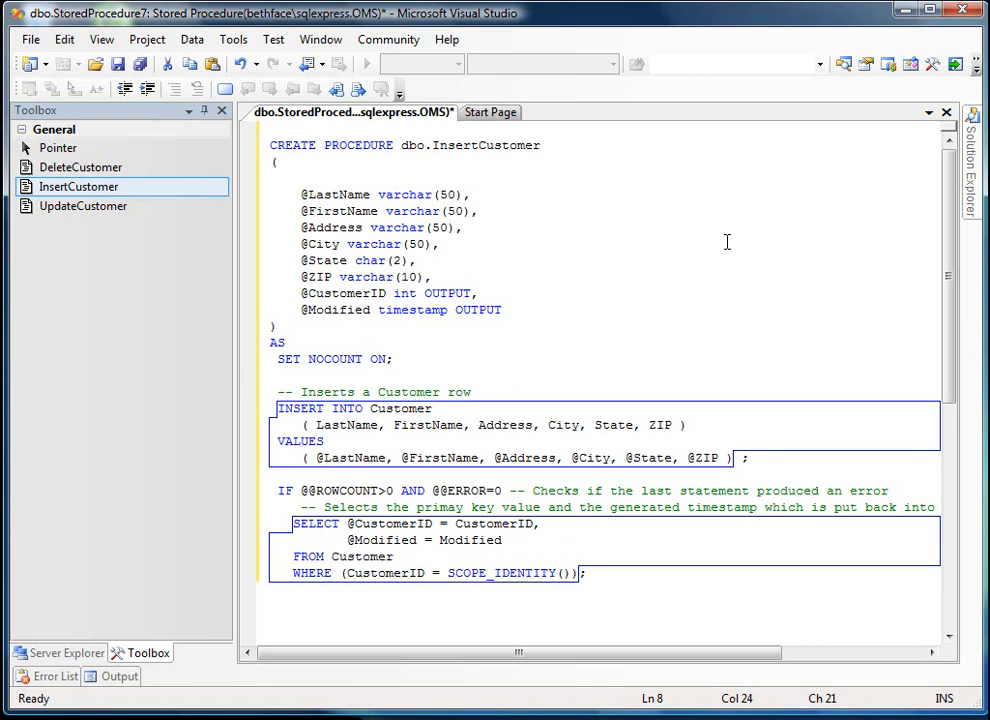
# Save the InsertCustomer stored procedure to the database and close its code.
pyautogui.click(745, 458)
pyautogui.click(292, 523)
pyautogui.click(548, 523)
pyautogui.click(526, 540)
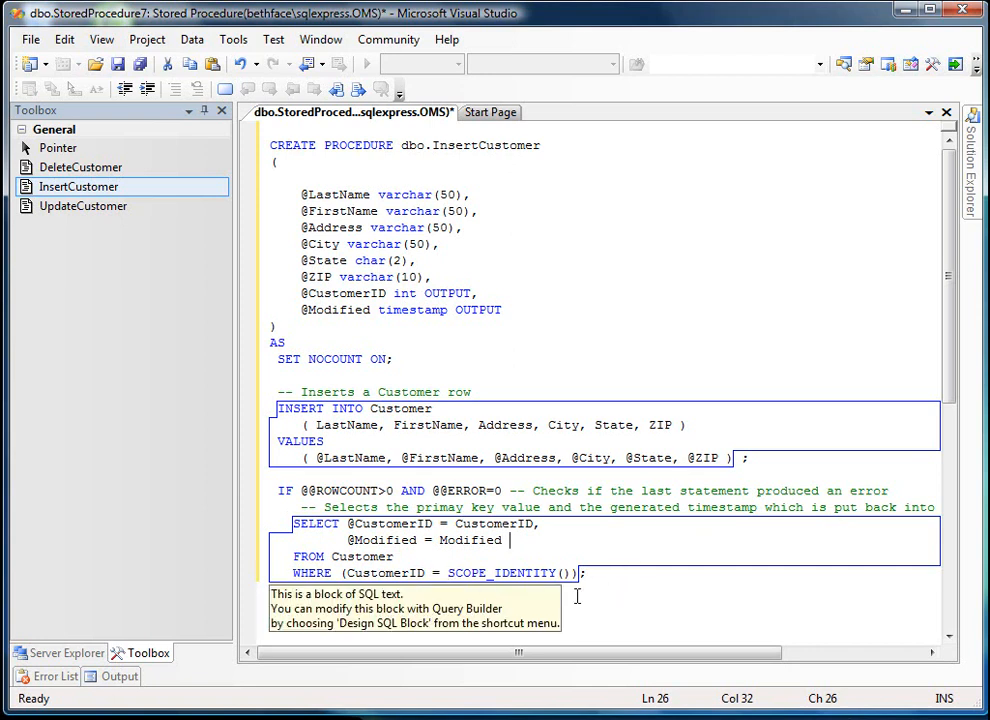
pyautogui.click(607, 574)
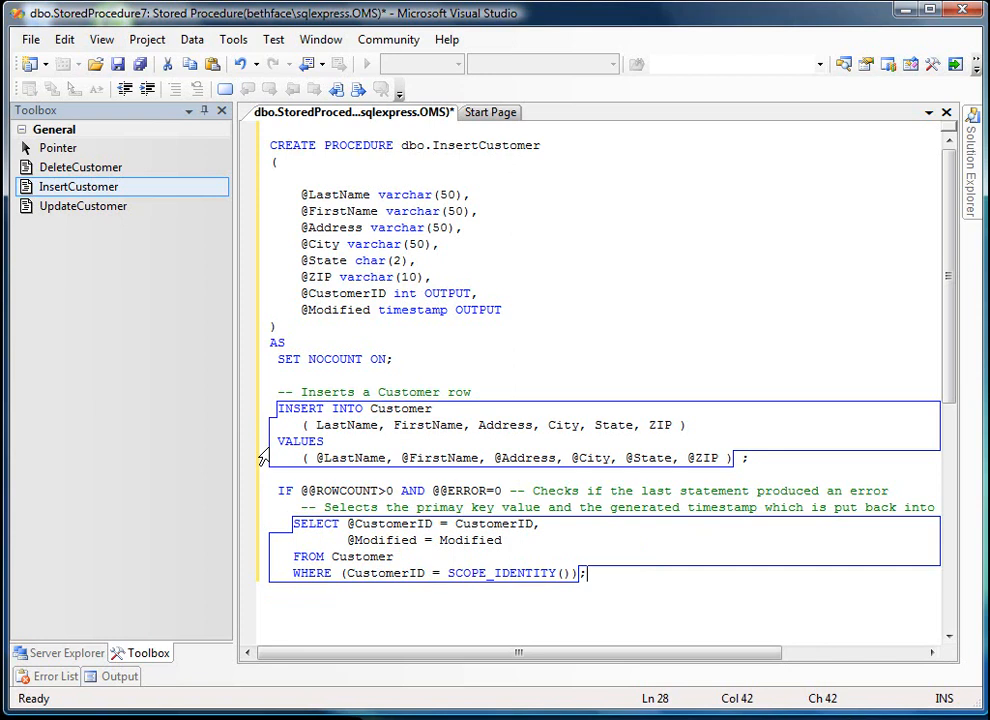
pyautogui.click(120, 66)
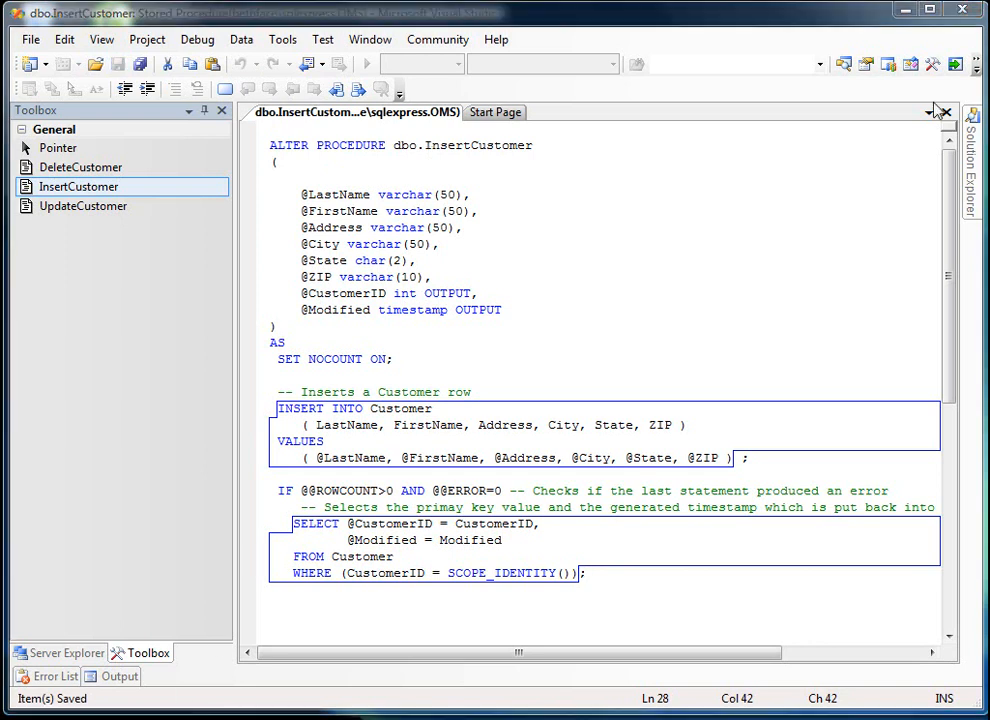
pyautogui.click(946, 113)
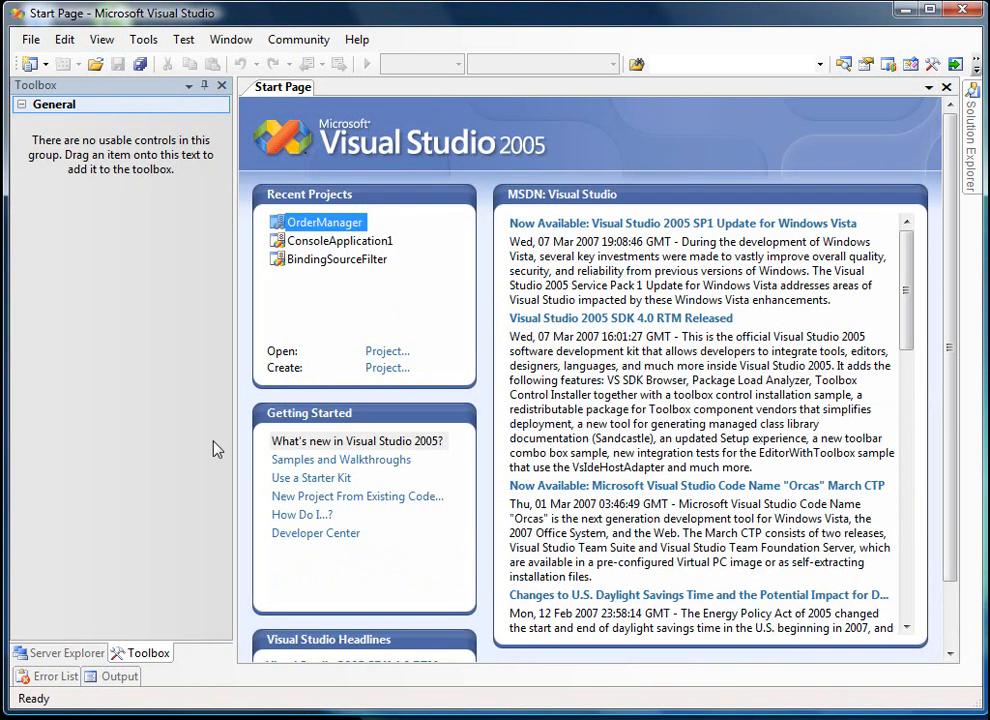
# Add a third stored procedure to the OMS database, alongside DeleteCustomer and InsertCustomer.
pyautogui.click(40, 652)
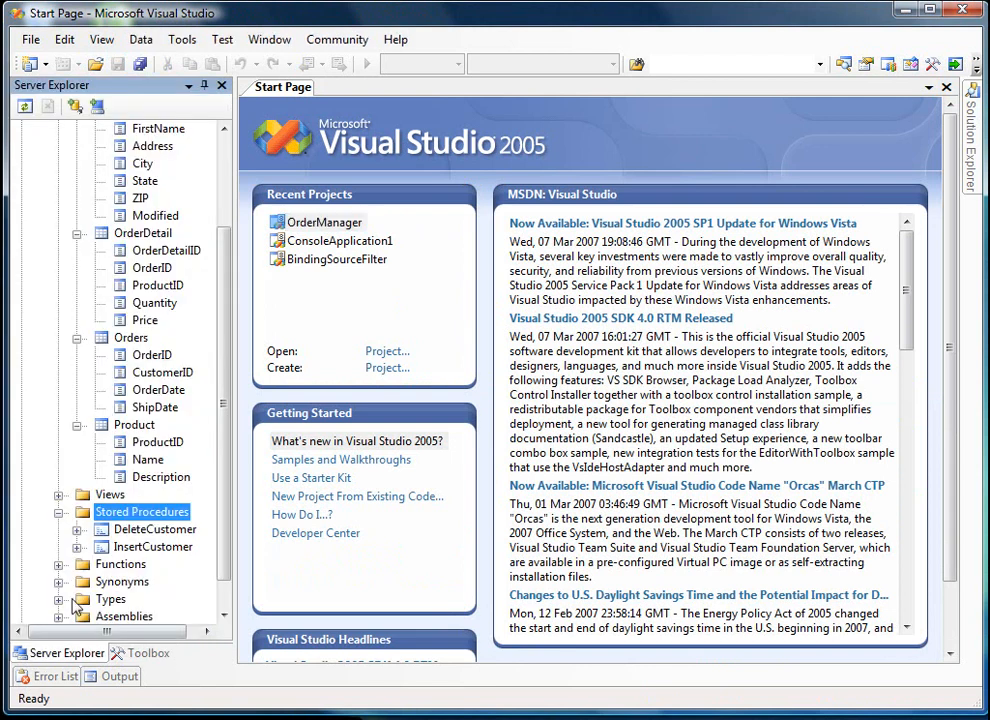
pyautogui.rightClick(125, 515)
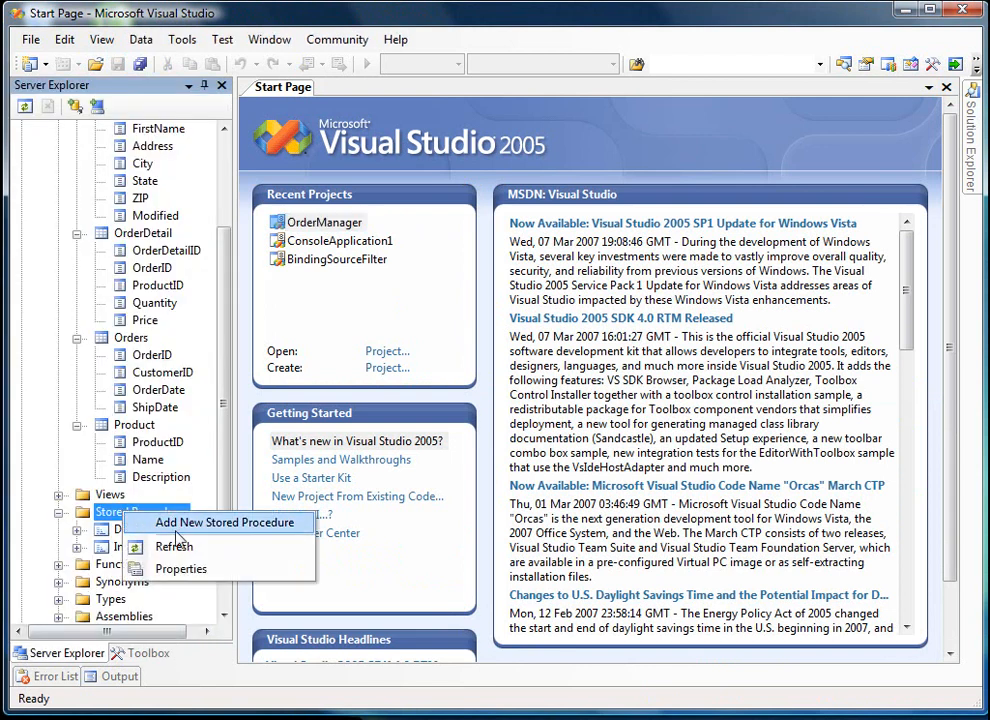
pyautogui.click(162, 523)
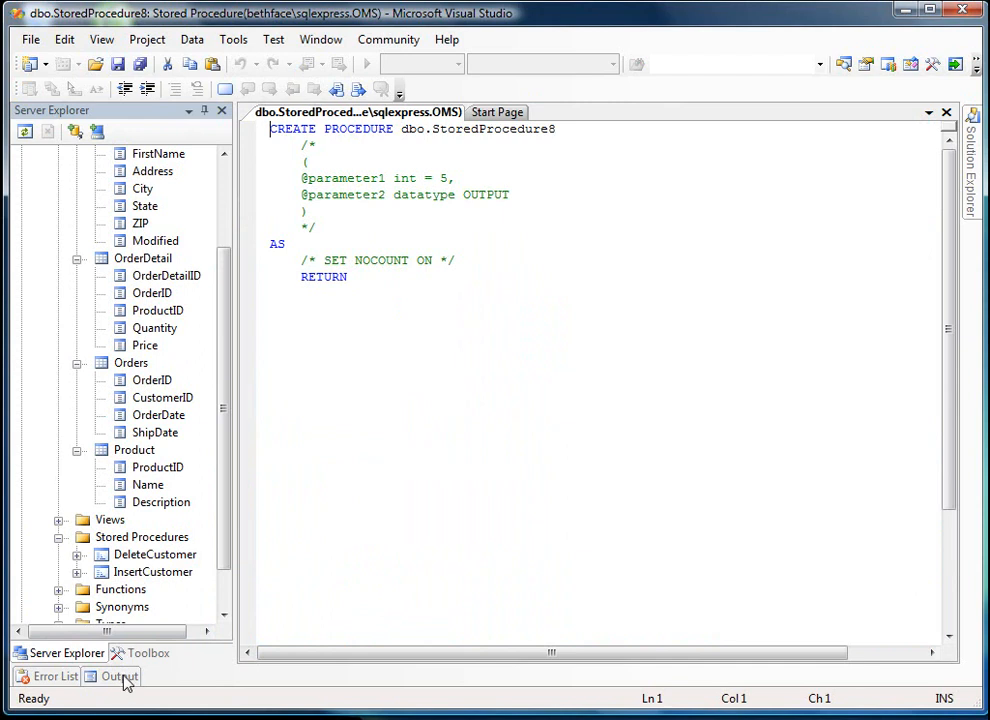
# Replace the whole template of the new procedure with the stored UpdateCustomer code snippet.
pyautogui.click(140, 653)
pyautogui.hotkey('ctrl', 'a')
pyautogui.press('Delete')
pyautogui.moveTo(82, 207); pyautogui.dragTo(378, 160)
pyautogui.click(658, 183)
pyautogui.scroll(1, 740, 200)
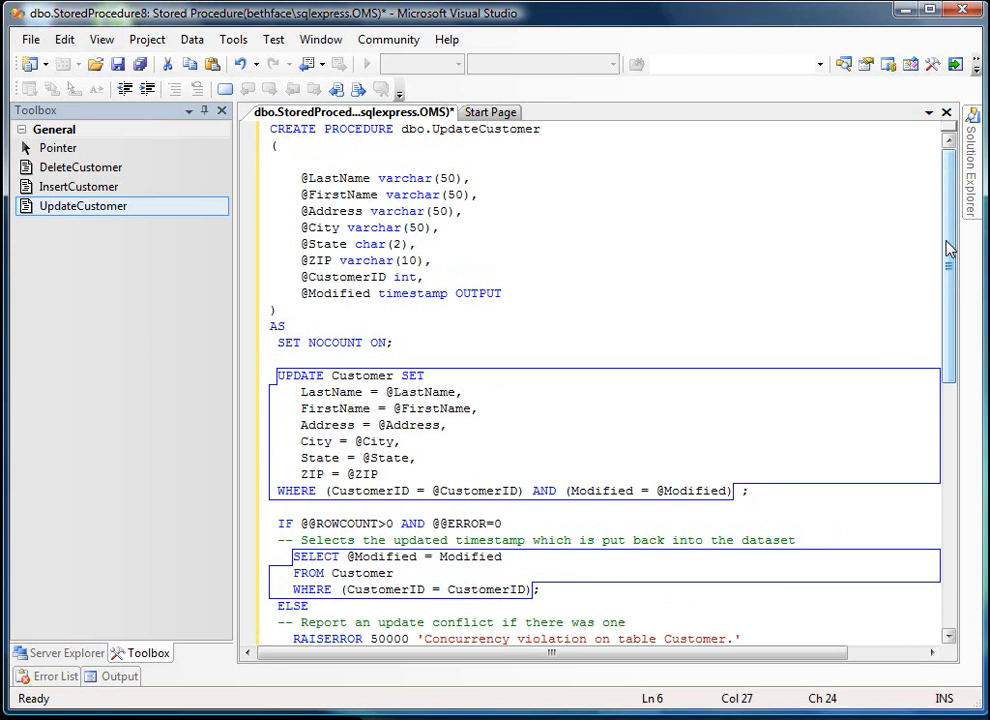
# Save the UpdateCustomer stored procedure to the database, return to the database tree and close the procedure's code.
pyautogui.click(271, 490)
pyautogui.moveTo(950, 277); pyautogui.dragTo(950, 320)
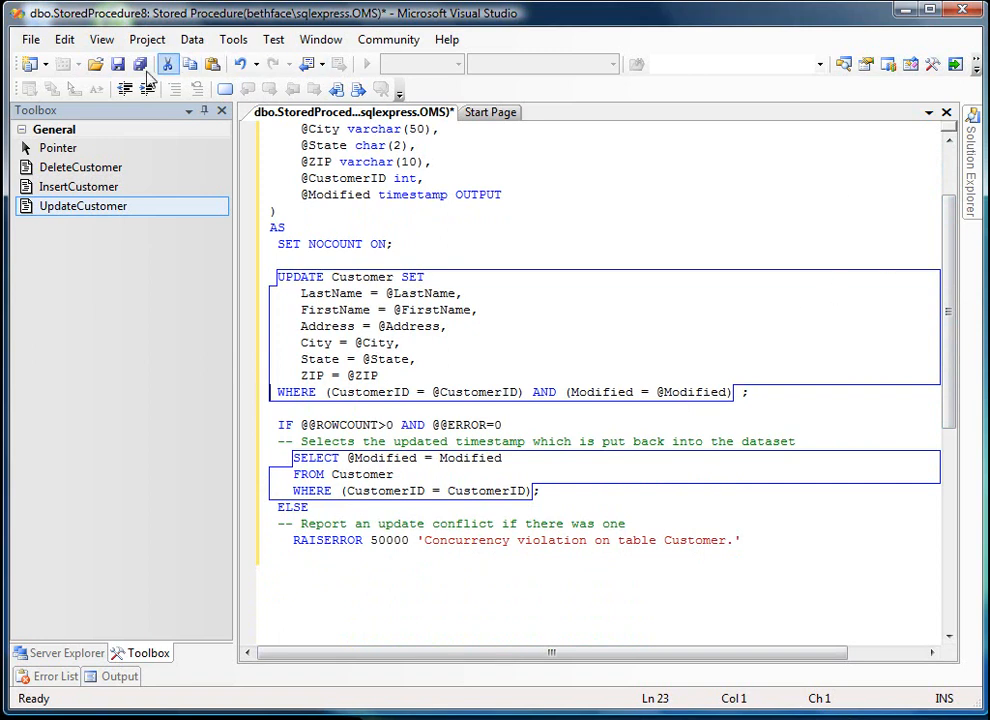
pyautogui.click(114, 65)
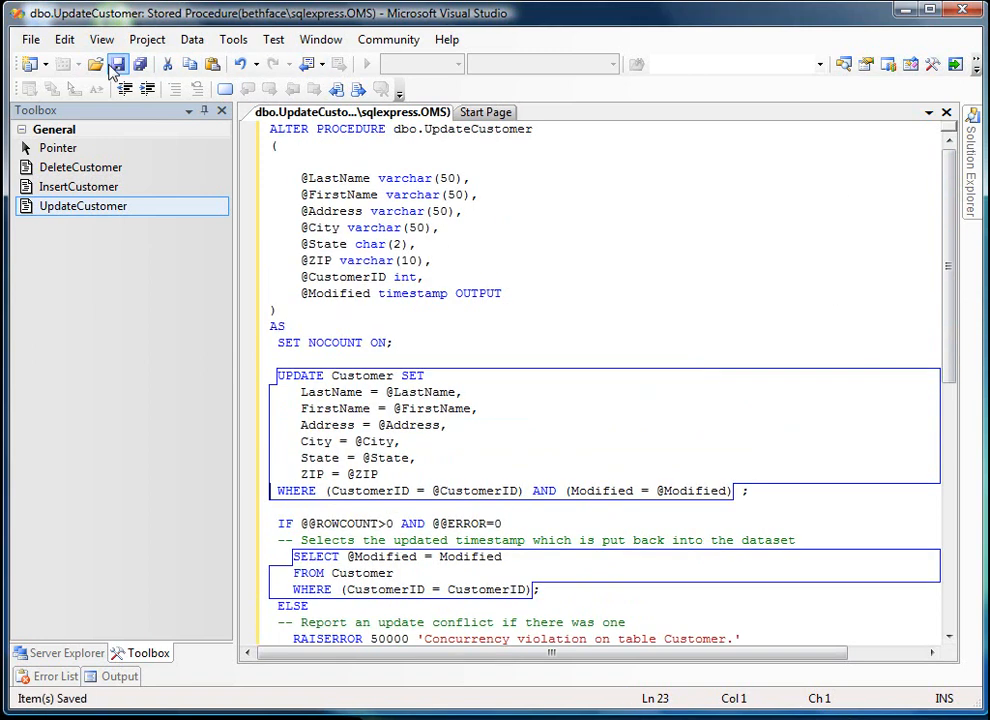
pyautogui.click(35, 653)
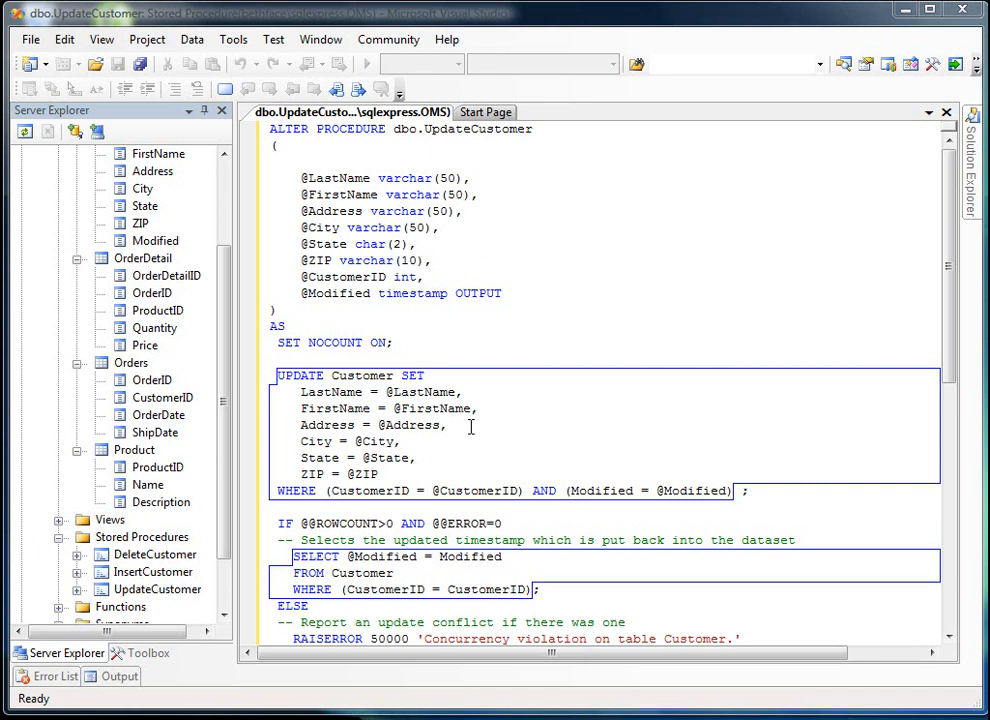
pyautogui.click(946, 112)
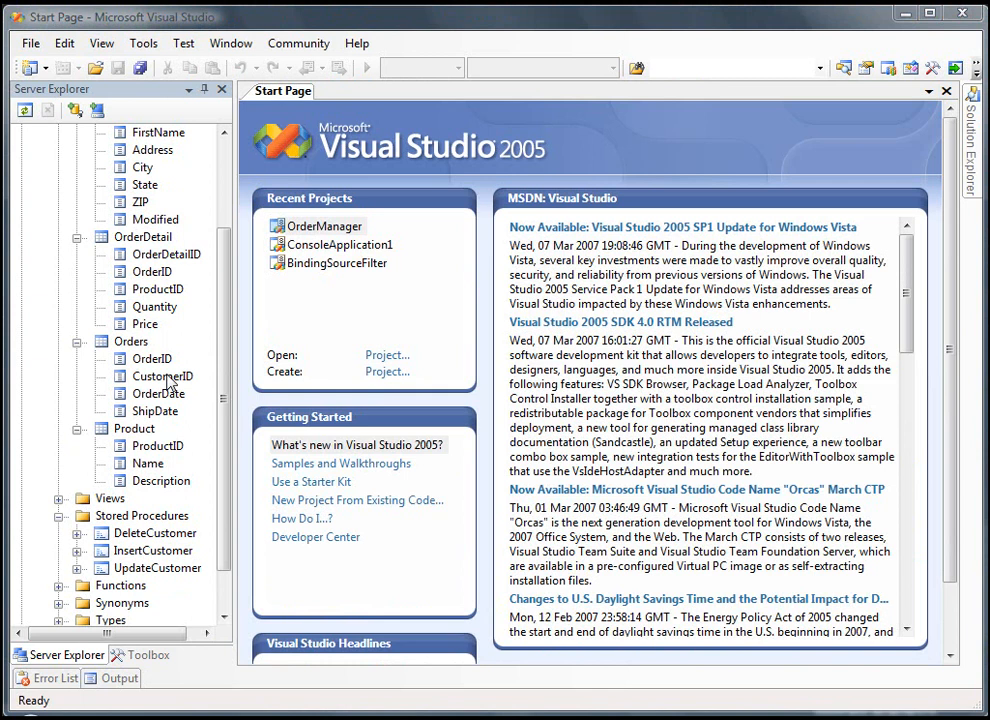
pyautogui.moveTo(222, 342)
pyautogui.mouseDown()
pyautogui.moveTo(234, 283)
pyautogui.moveTo(232, 320)
pyautogui.mouseUp()
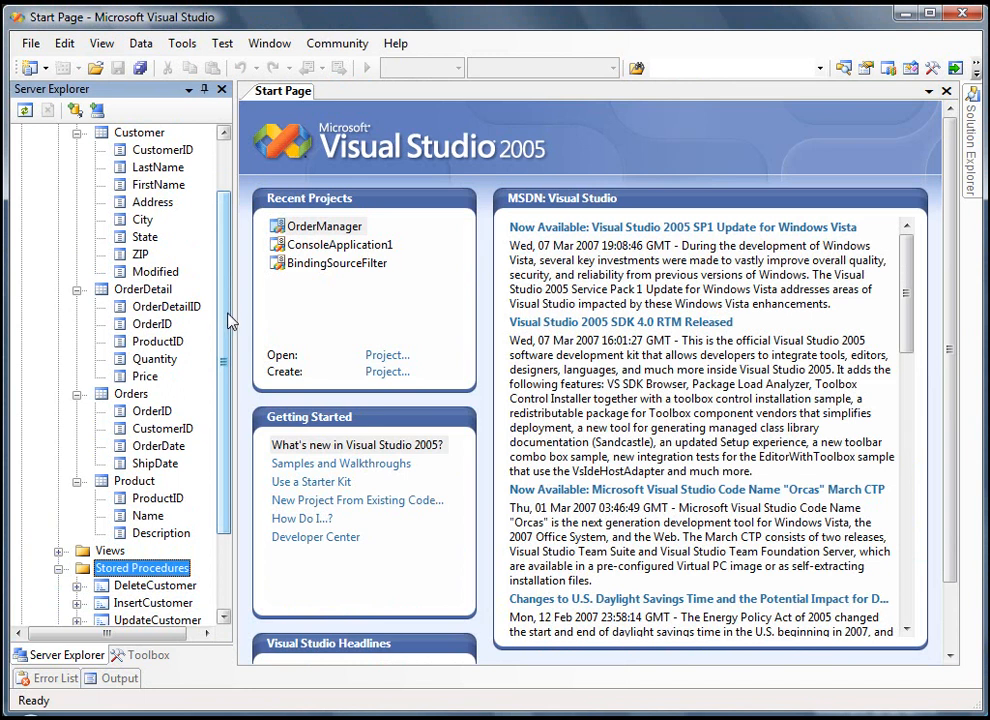
pyautogui.scroll(-2, 180, 400)
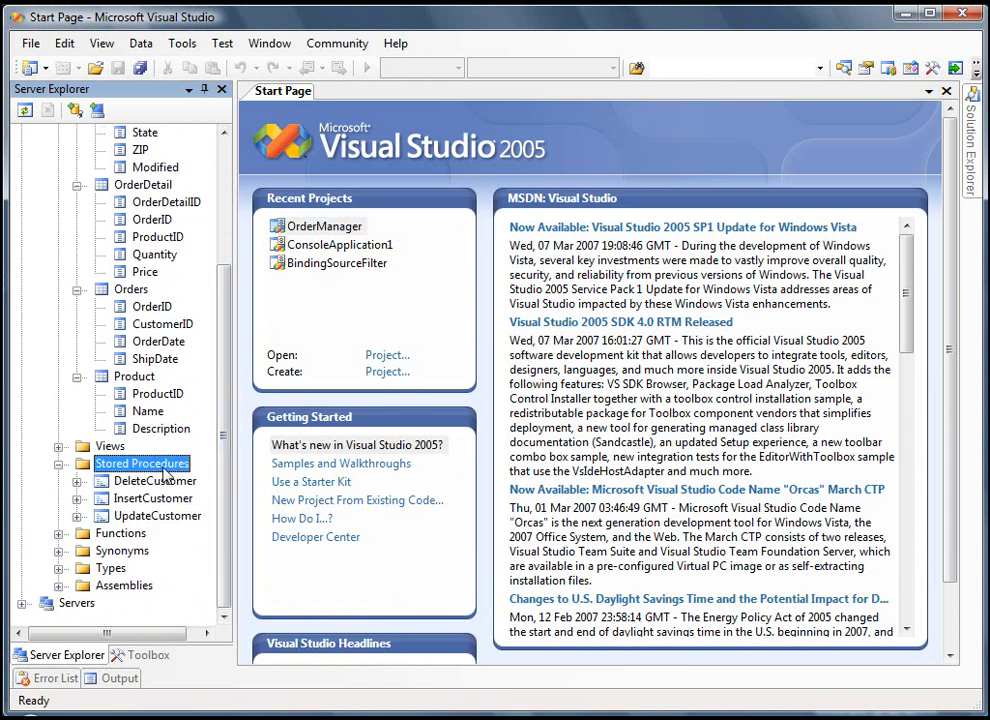